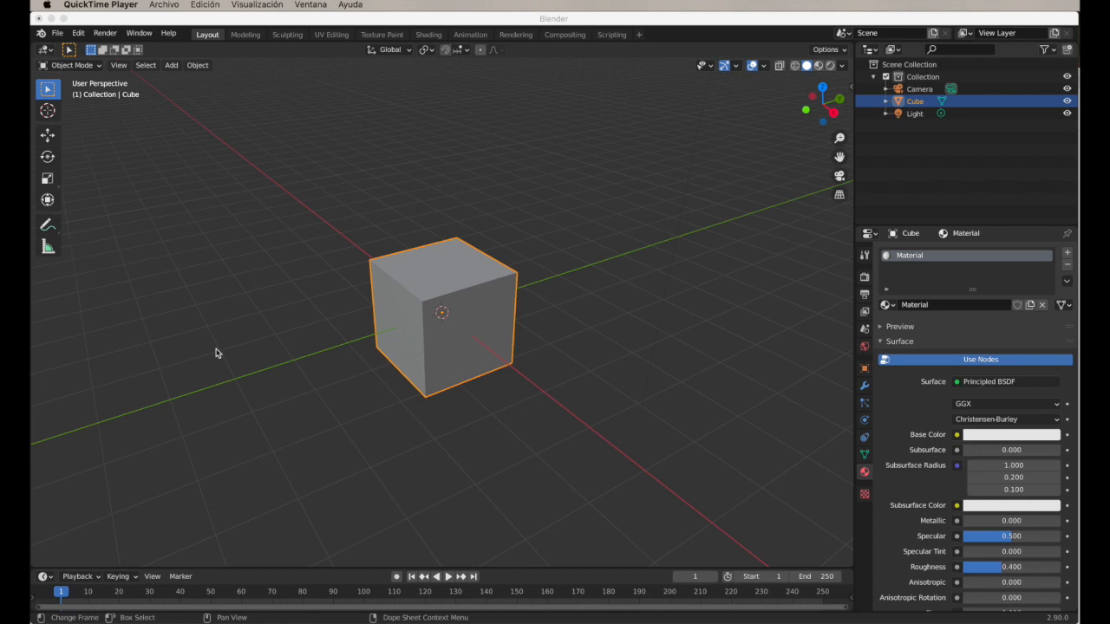
Switch the scene's render engine from Eevee to Cycles.
click(864, 278)
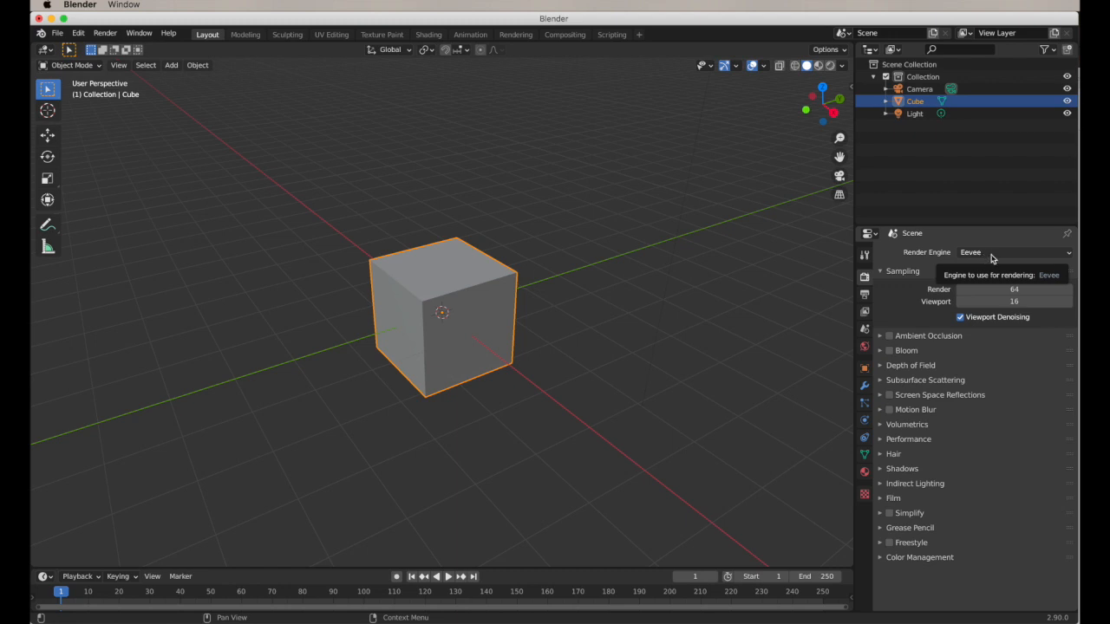
click(863, 385)
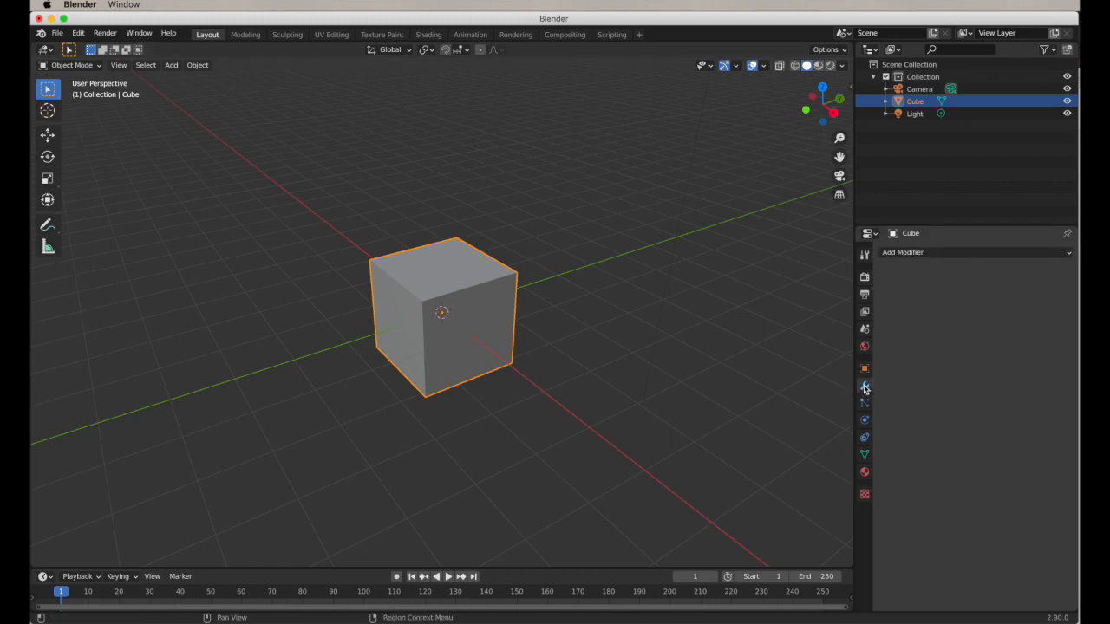
click(909, 253)
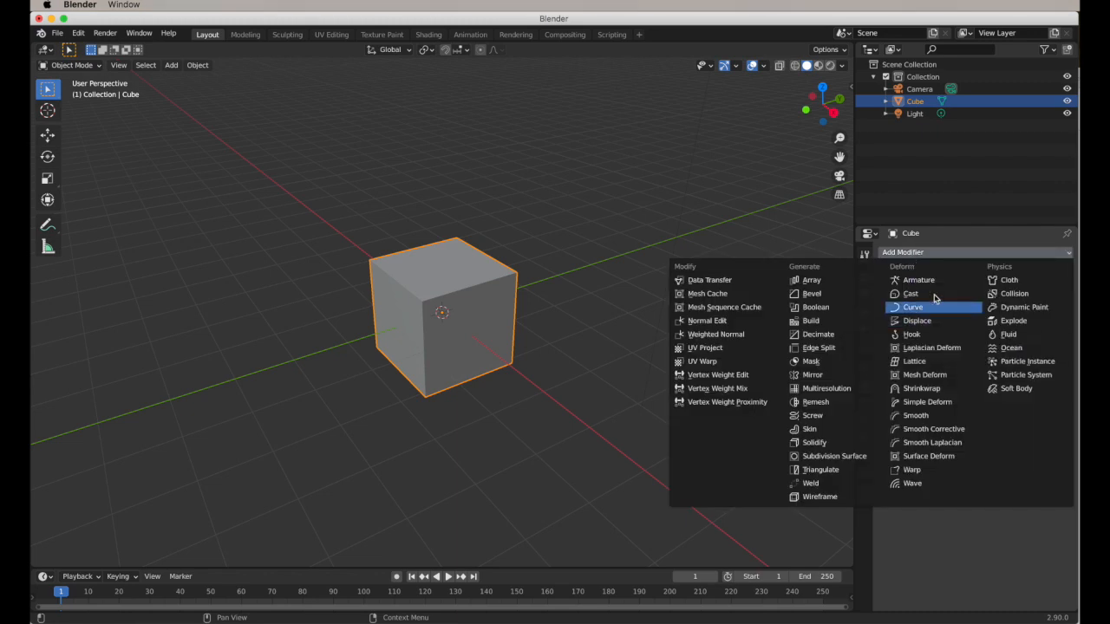
click(864, 277)
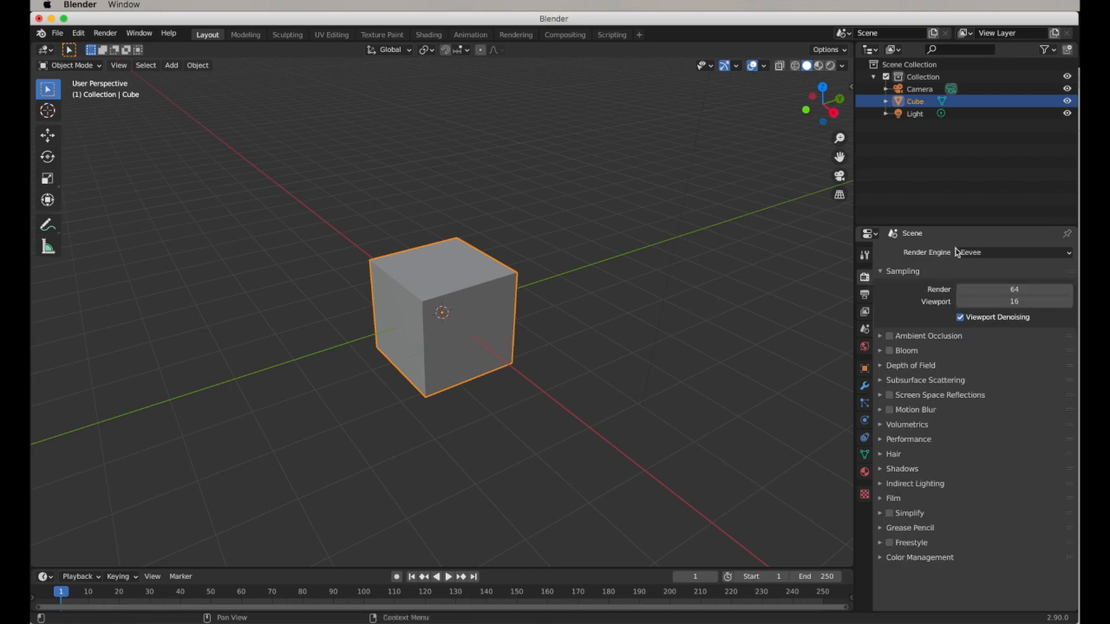
click(1003, 253)
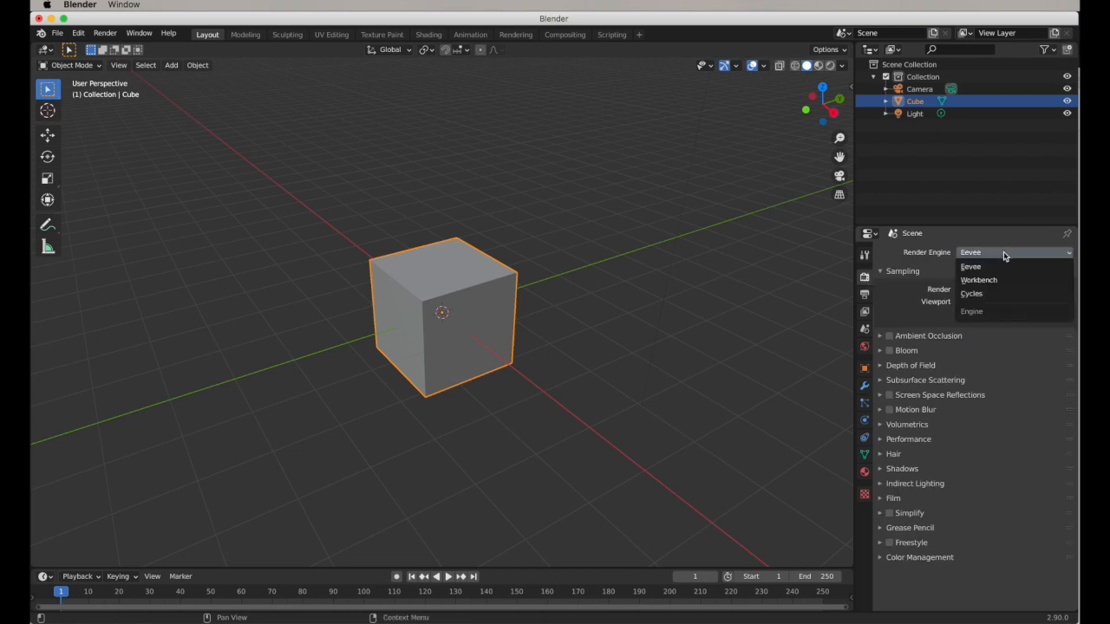
click(985, 296)
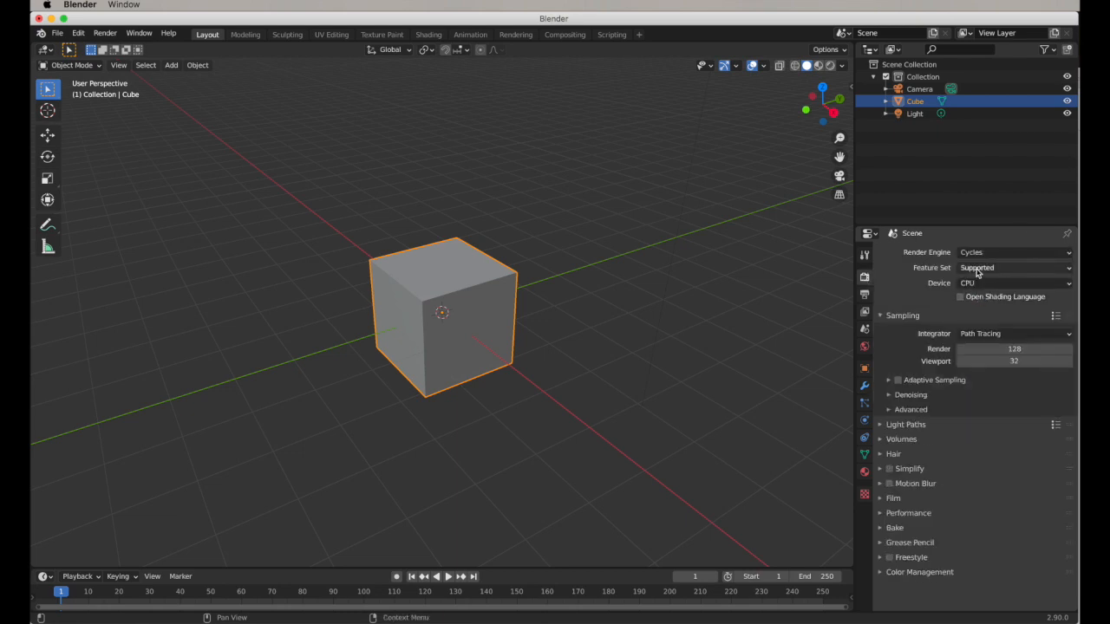
Set the Cycles feature set to Experimental and the render device to GPU Compute.
click(977, 268)
click(977, 295)
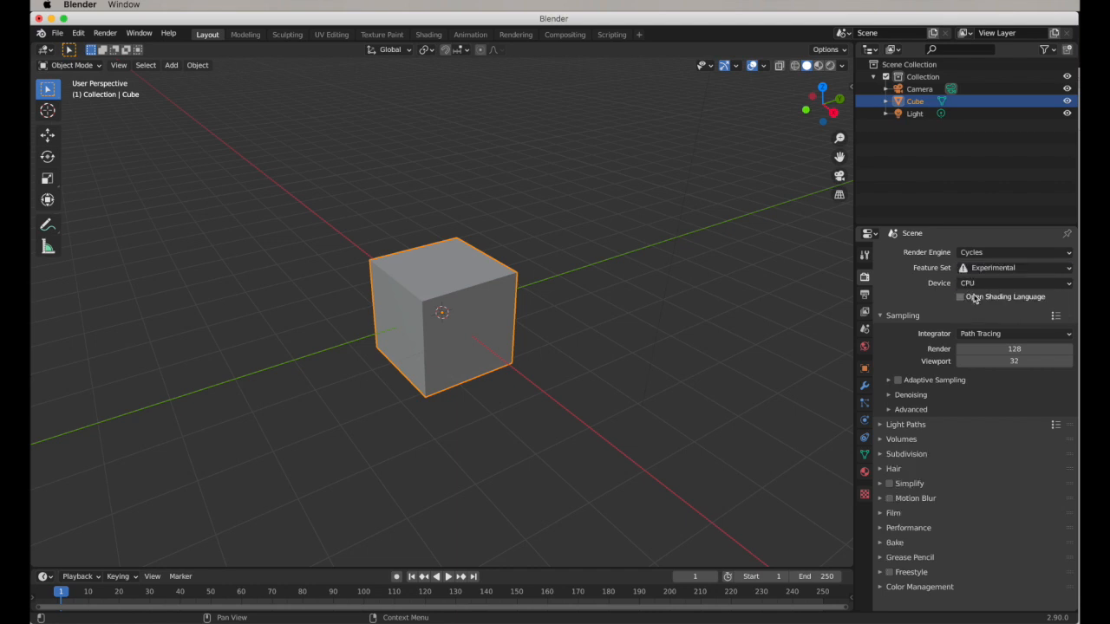
click(975, 283)
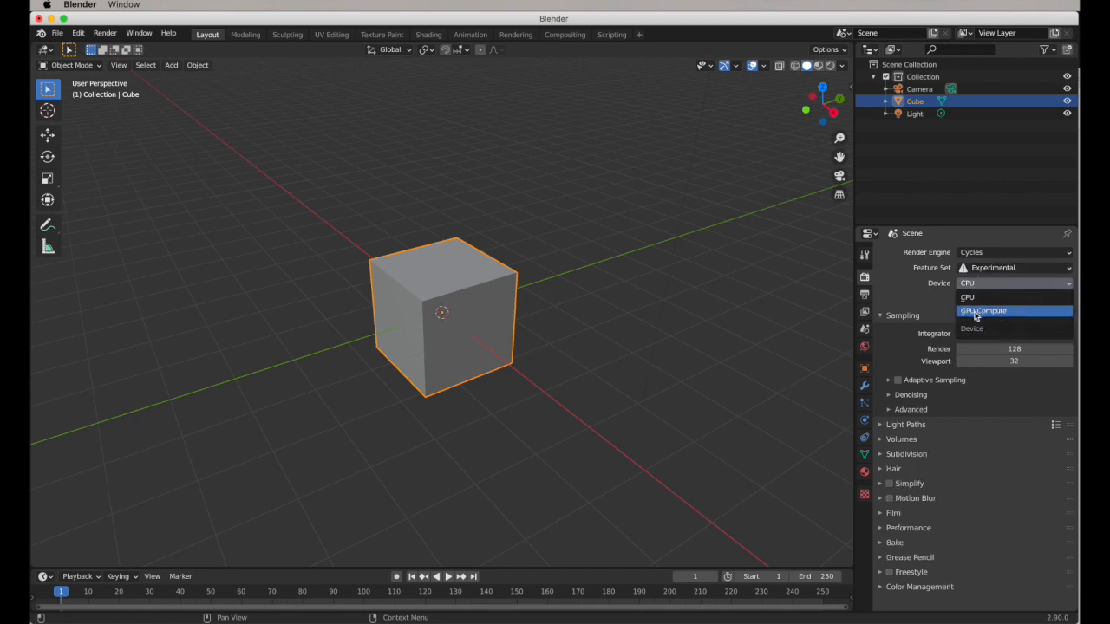
click(976, 312)
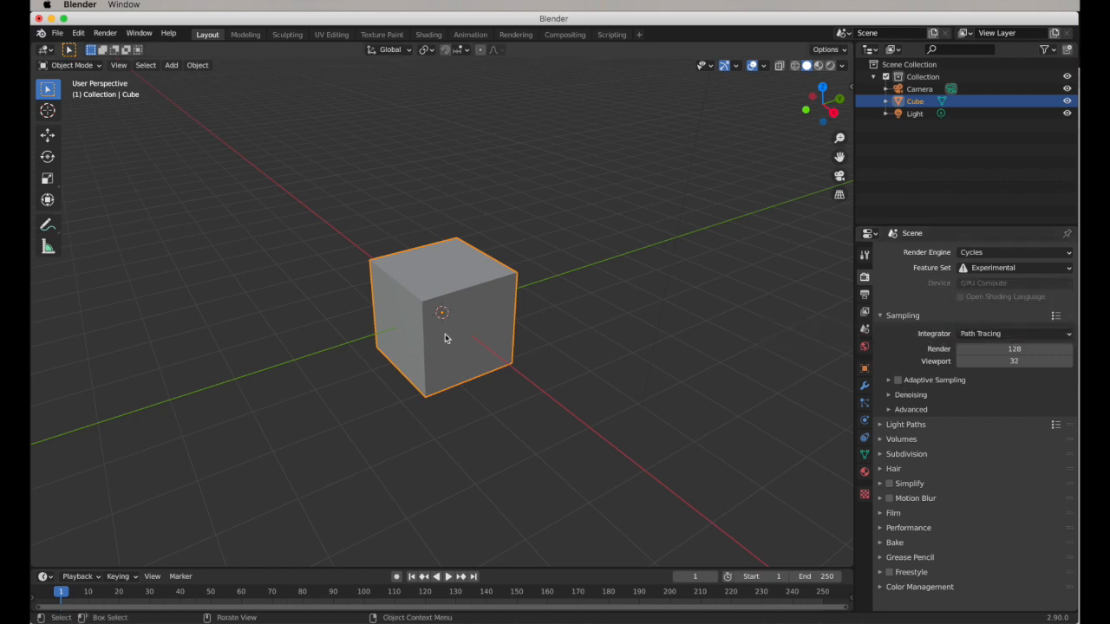
Add a Subdivision Surface modifier to the cube.
click(863, 385)
click(960, 254)
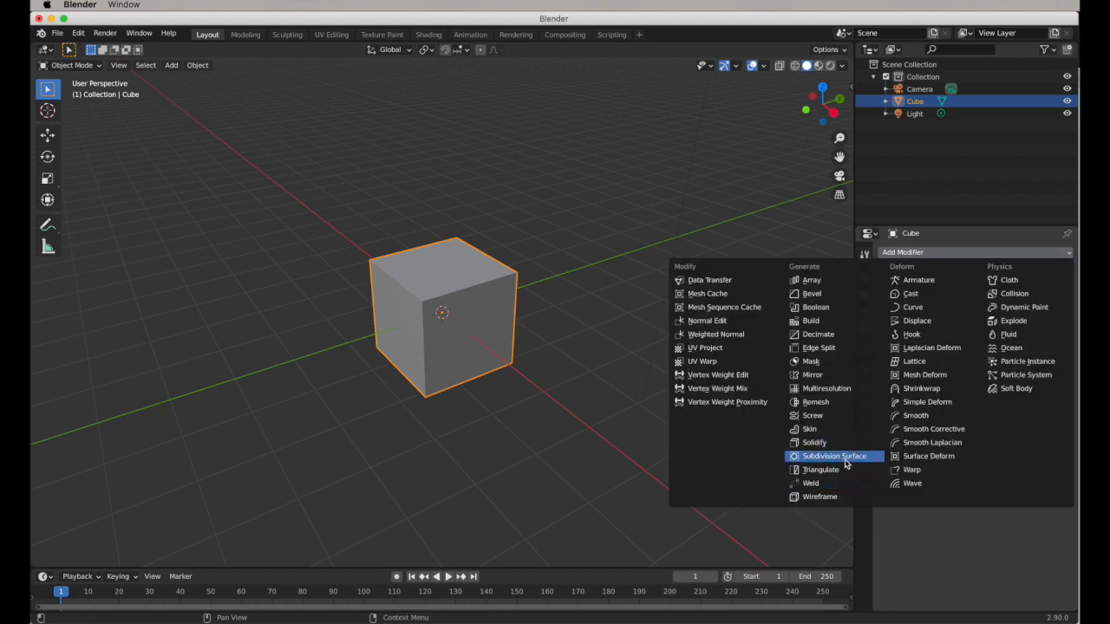
click(815, 458)
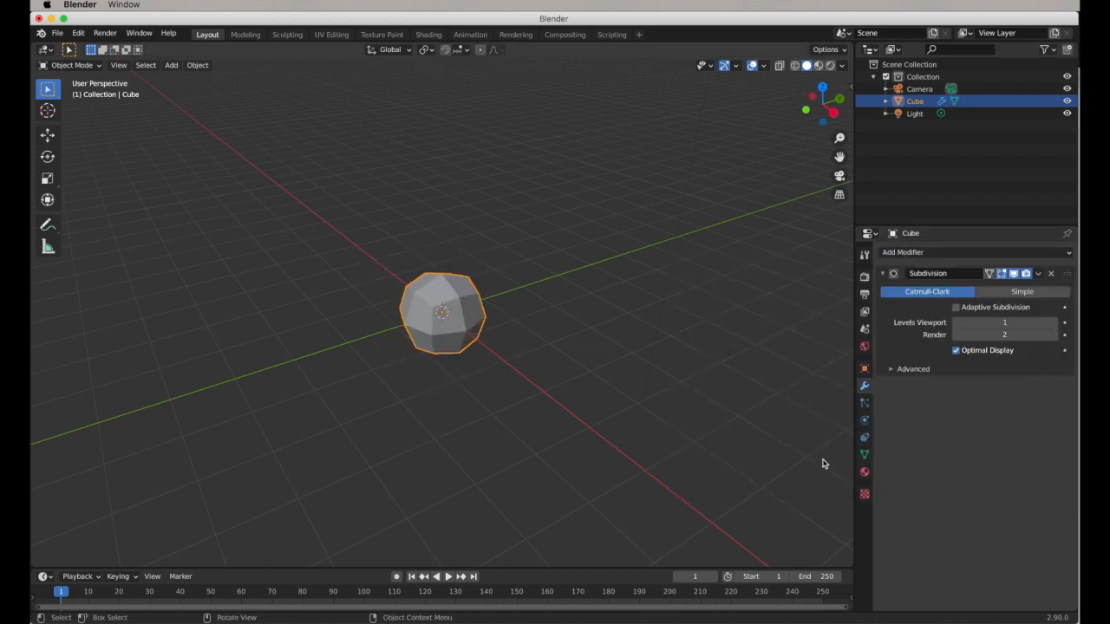
Configure the cube's Subdivision modifier with render level 6, Simple type and Adaptive Subdivision enabled.
click(1054, 335)
click(1054, 335)
click(1054, 336)
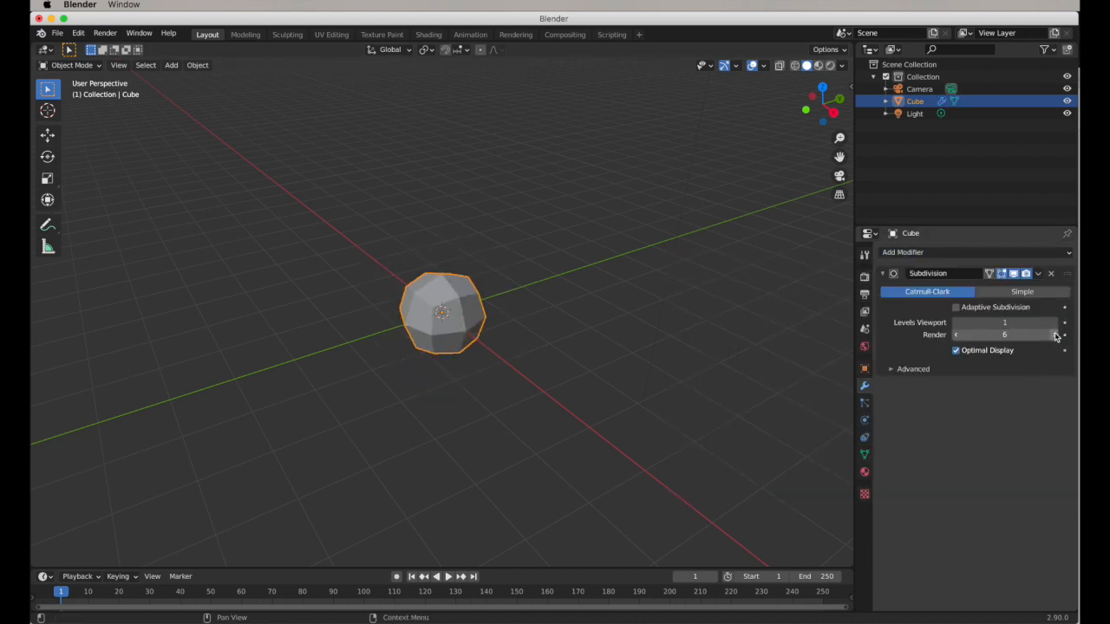
click(1032, 293)
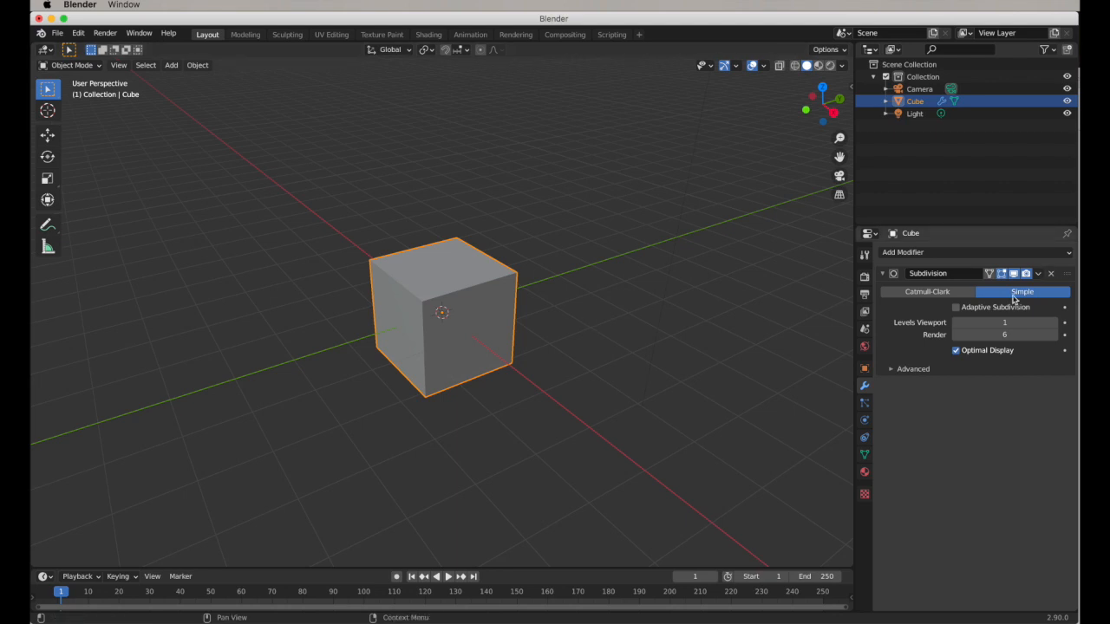
click(956, 308)
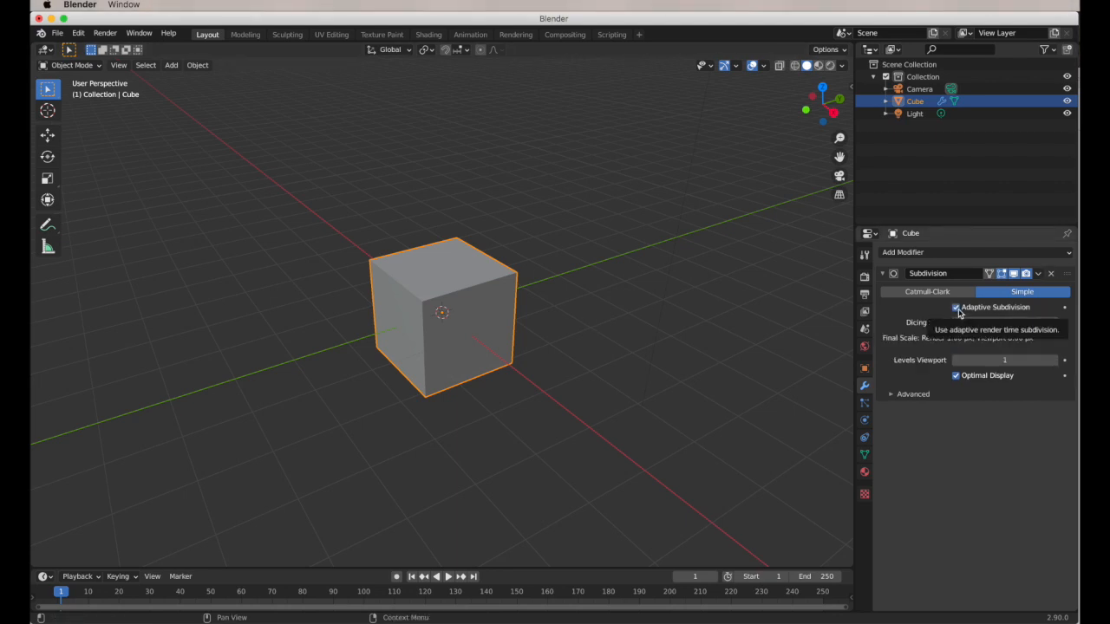
Switch the render engine to Eevee and check which options the cube's Subdivision modifier offers.
click(864, 277)
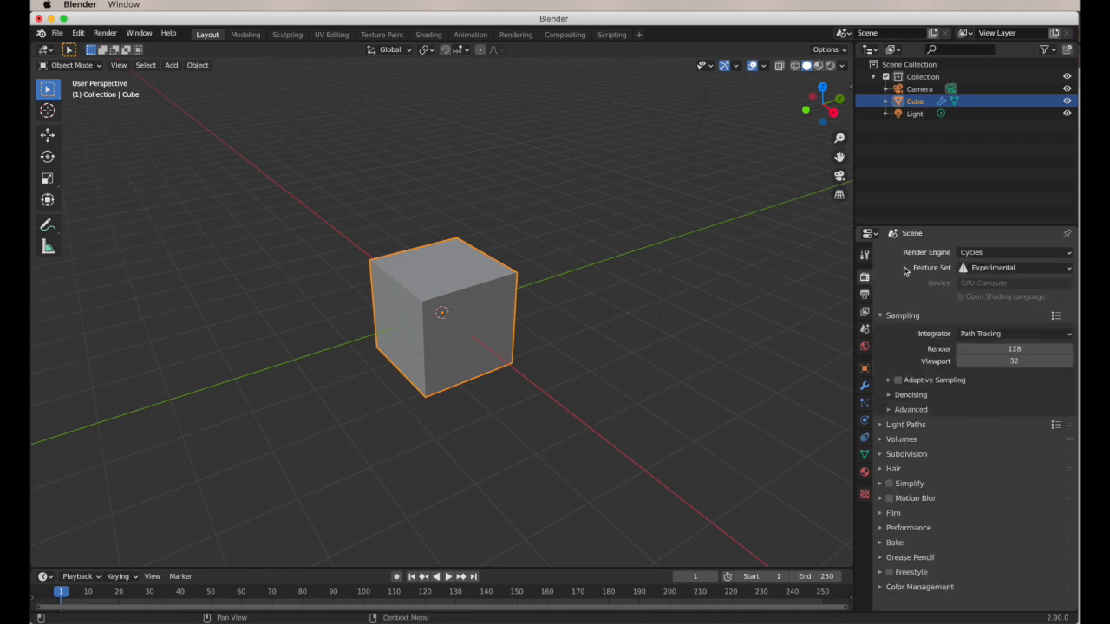
click(1005, 252)
click(981, 268)
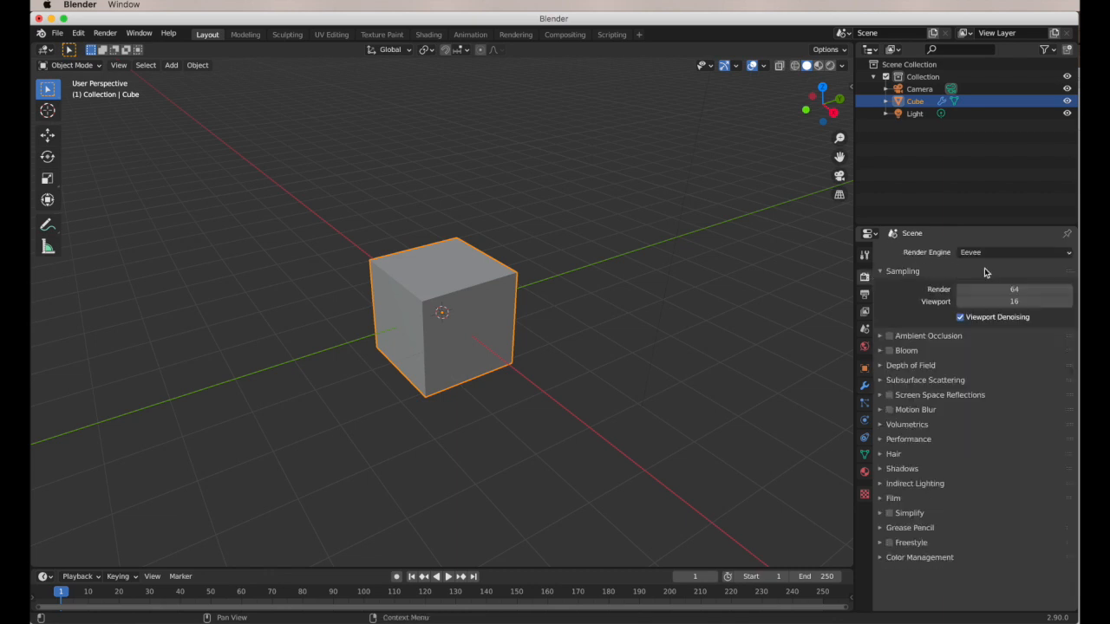
click(863, 385)
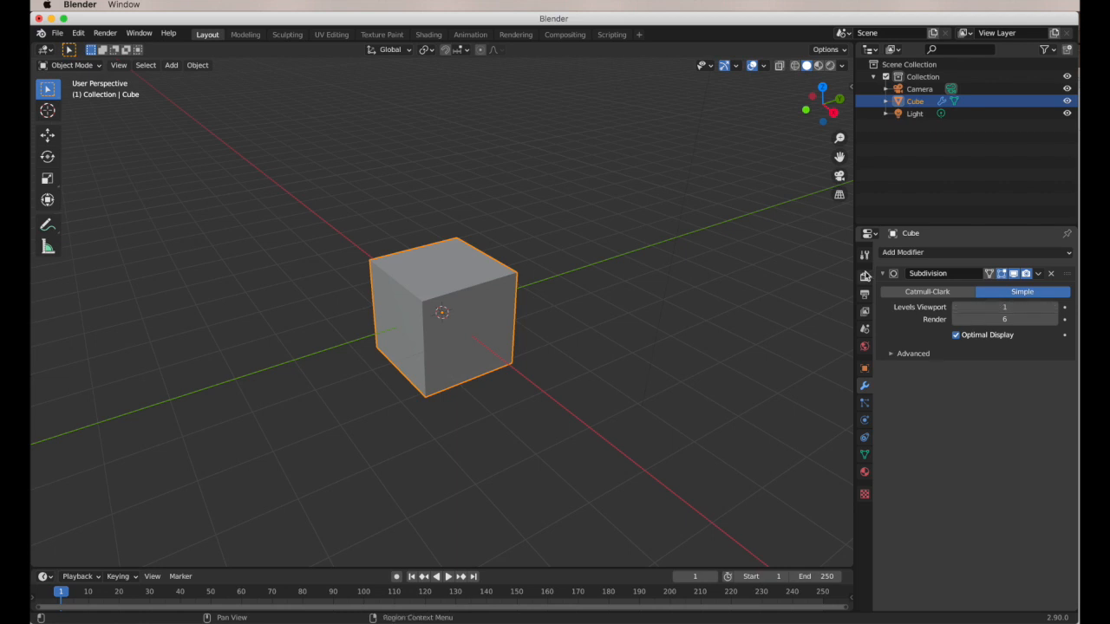
Return the render engine to Cycles and check the Adaptive Subdivision option on the cube's modifier.
click(864, 275)
click(994, 253)
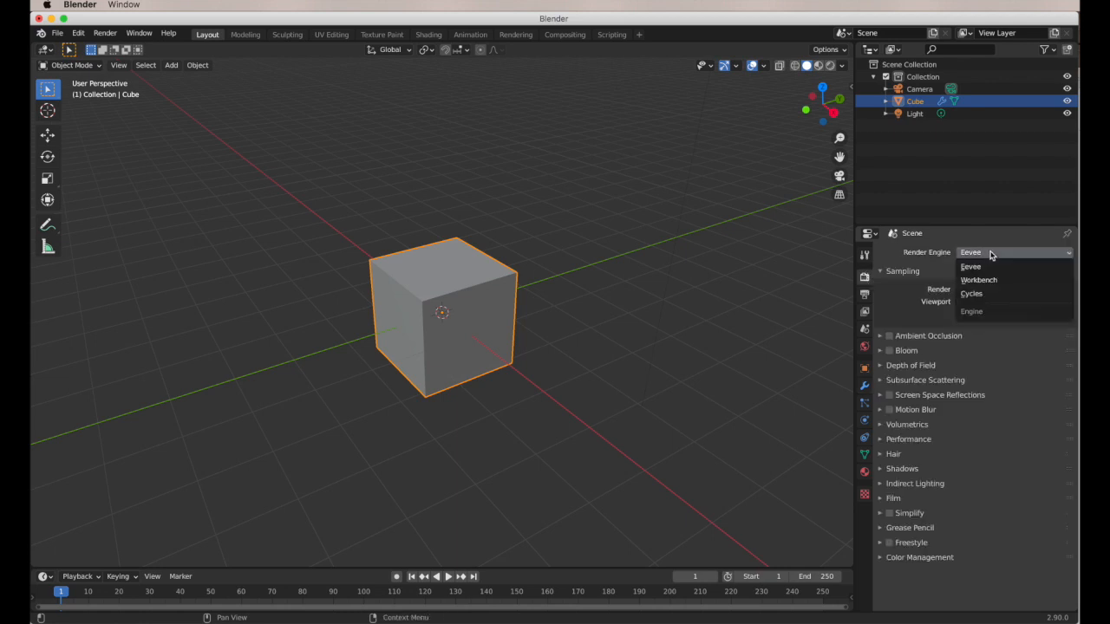
click(973, 294)
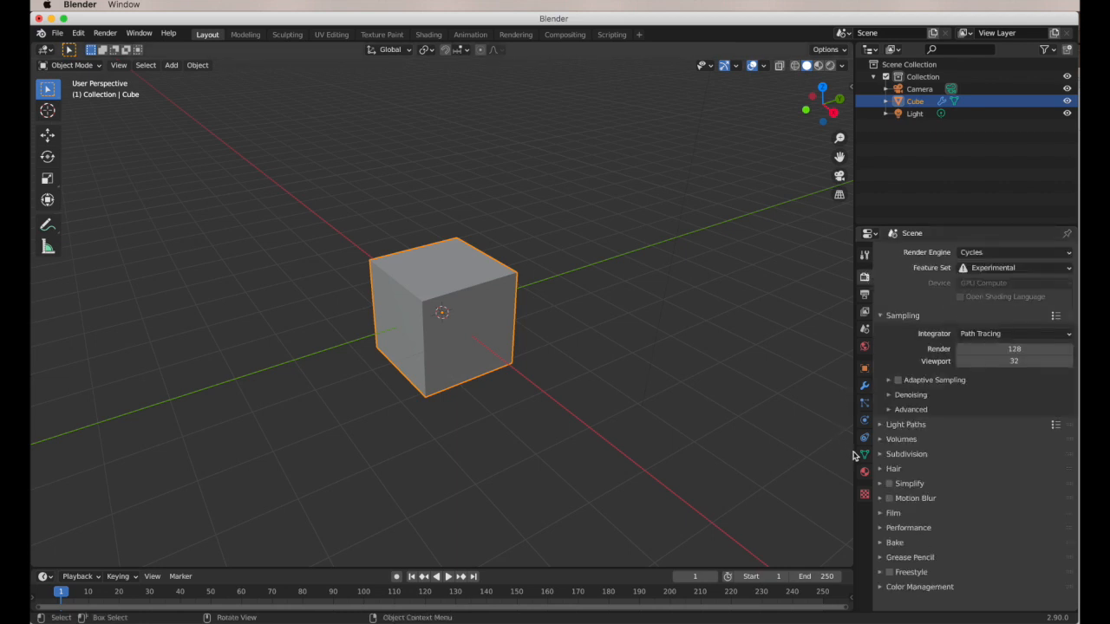
click(864, 385)
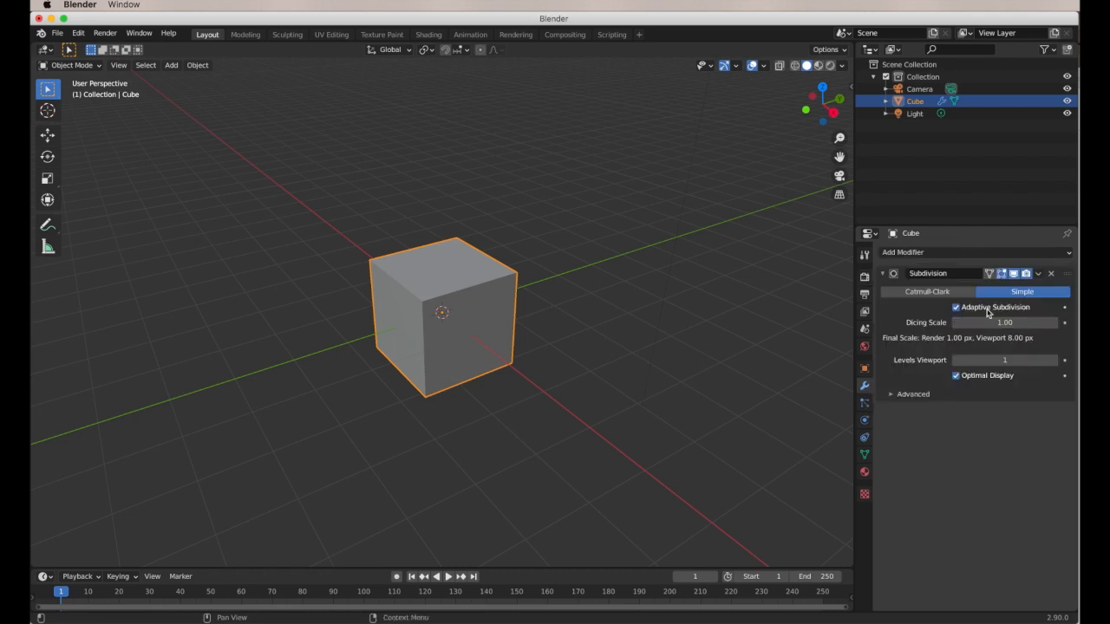
Replace the cube's Subdivision modifier with a Multiresolution modifier.
click(1052, 274)
click(945, 252)
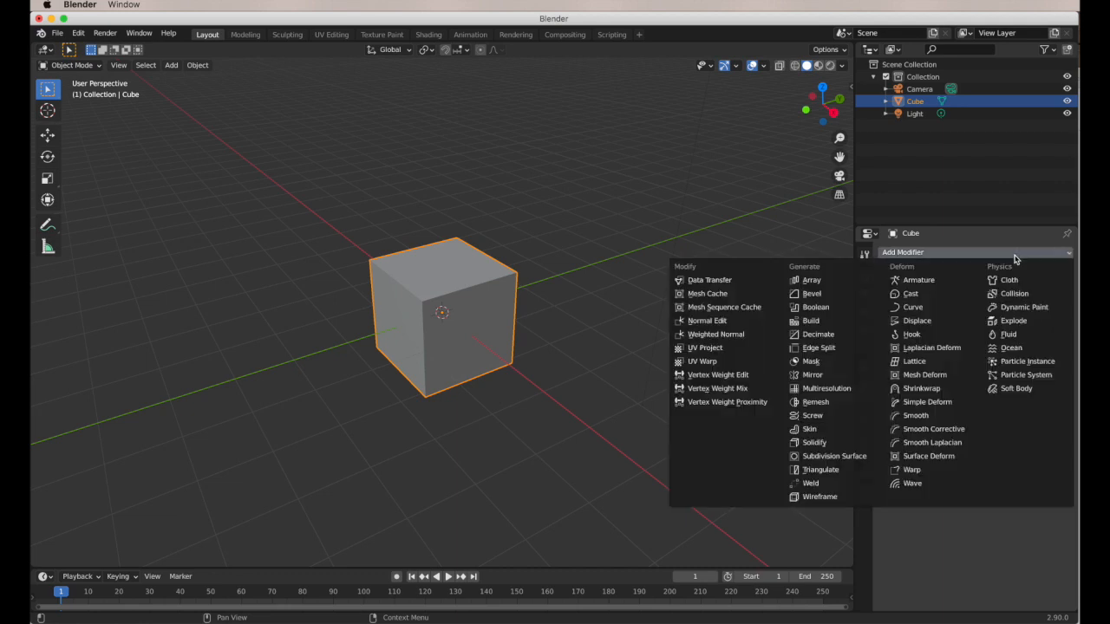
click(836, 388)
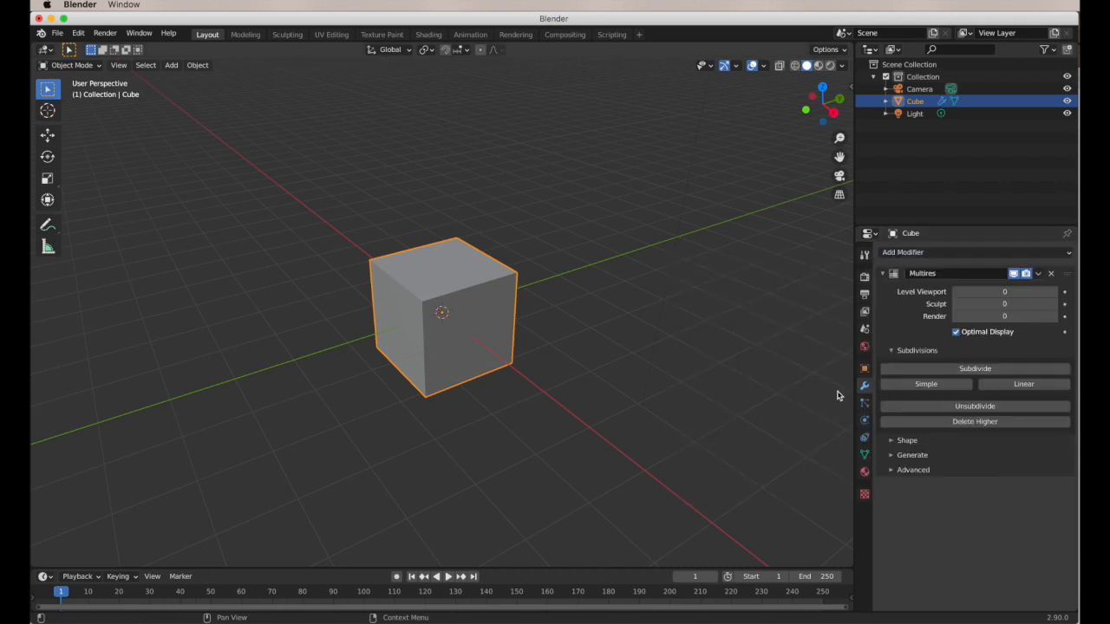
Apply six Simple subdivisions in the cube's Multires modifier and set its viewport level to 4.
click(927, 386)
click(928, 387)
click(928, 386)
click(928, 386)
click(927, 387)
click(928, 386)
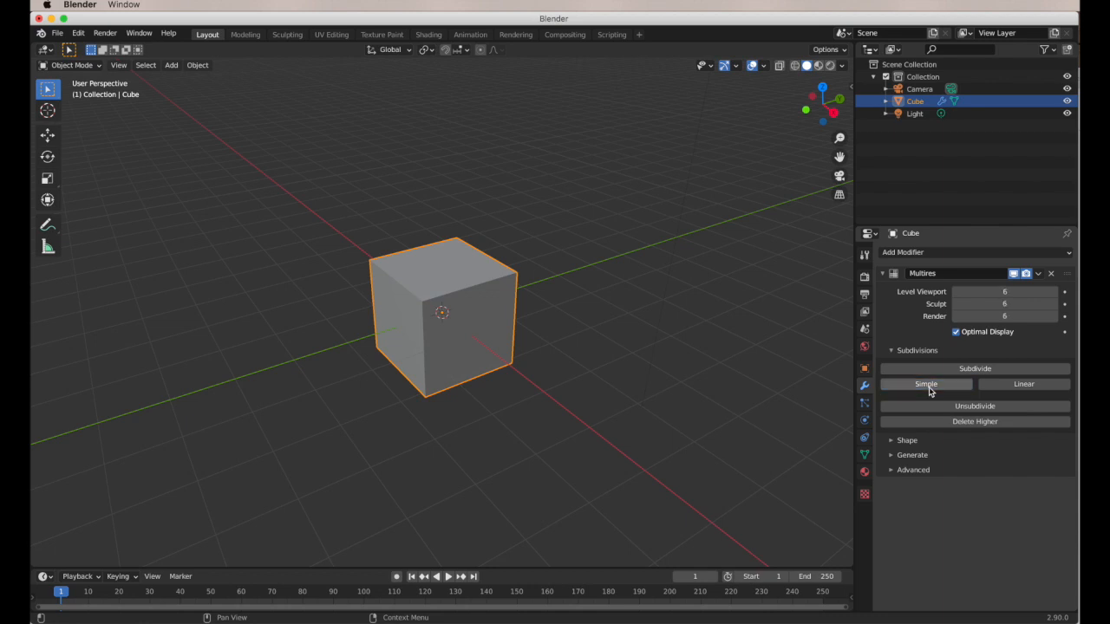
click(955, 292)
click(955, 293)
Duplicate the cube and place the copy beside it at about X 1.68 m, Y 2.47 m, Z -0.24 m.
click(565, 437)
click(441, 338)
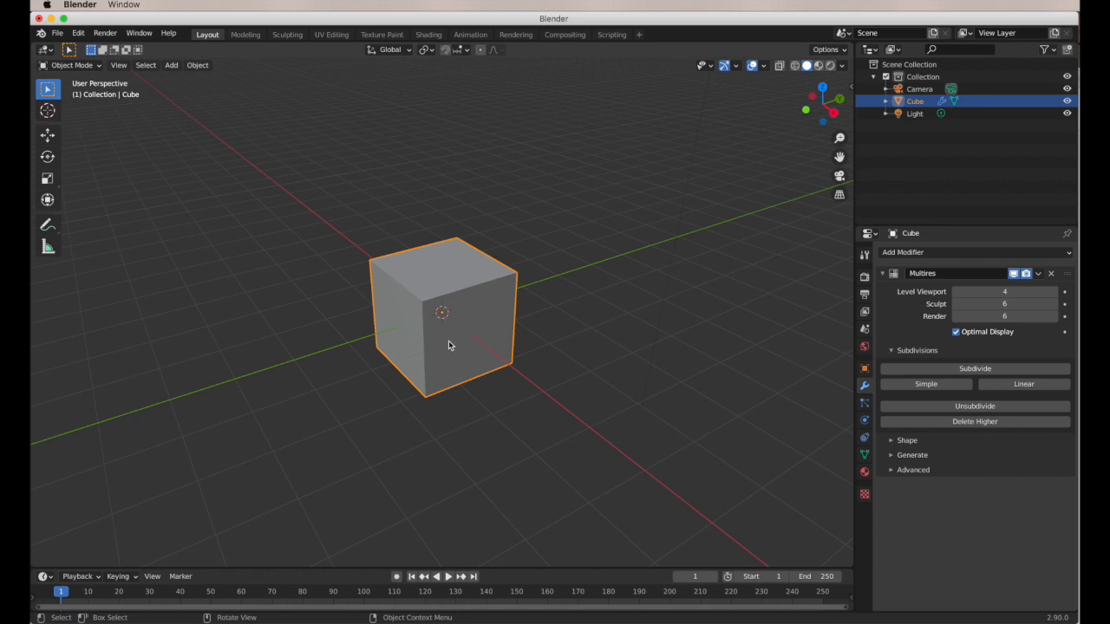
key(shift+d)
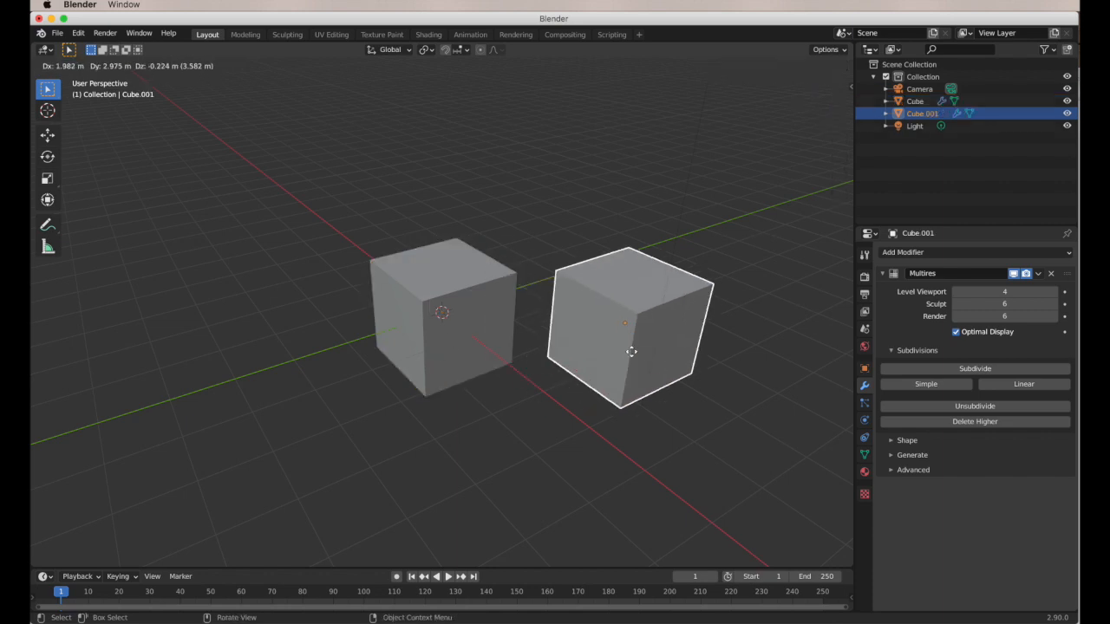
click(602, 353)
Show the Screencast Keys settings in the viewport and turn on the on-screen key display.
key(n)
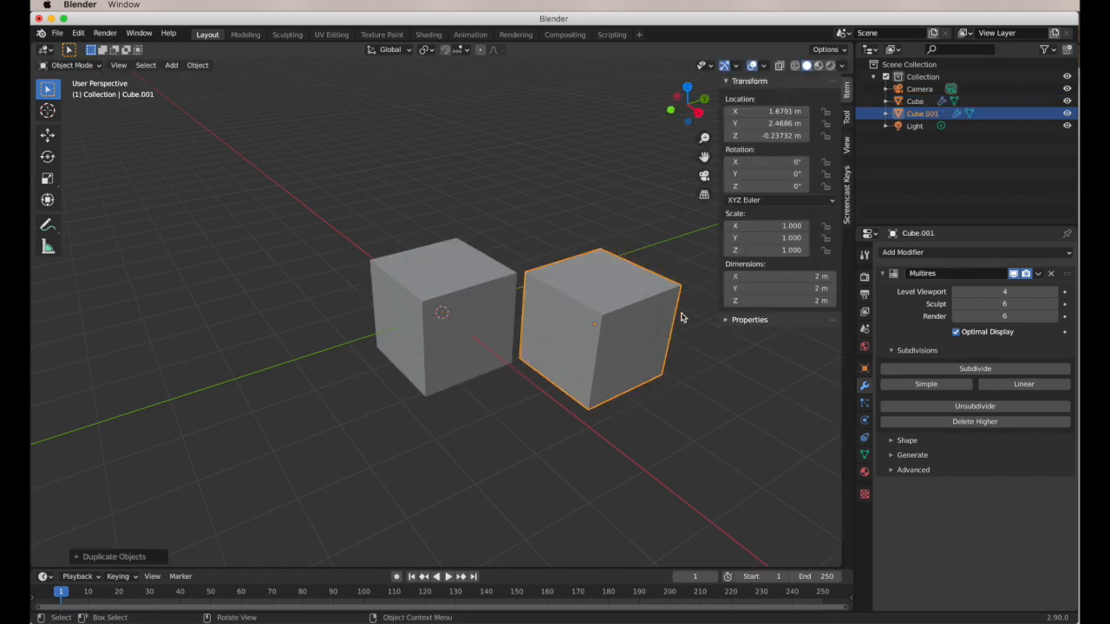
click(847, 193)
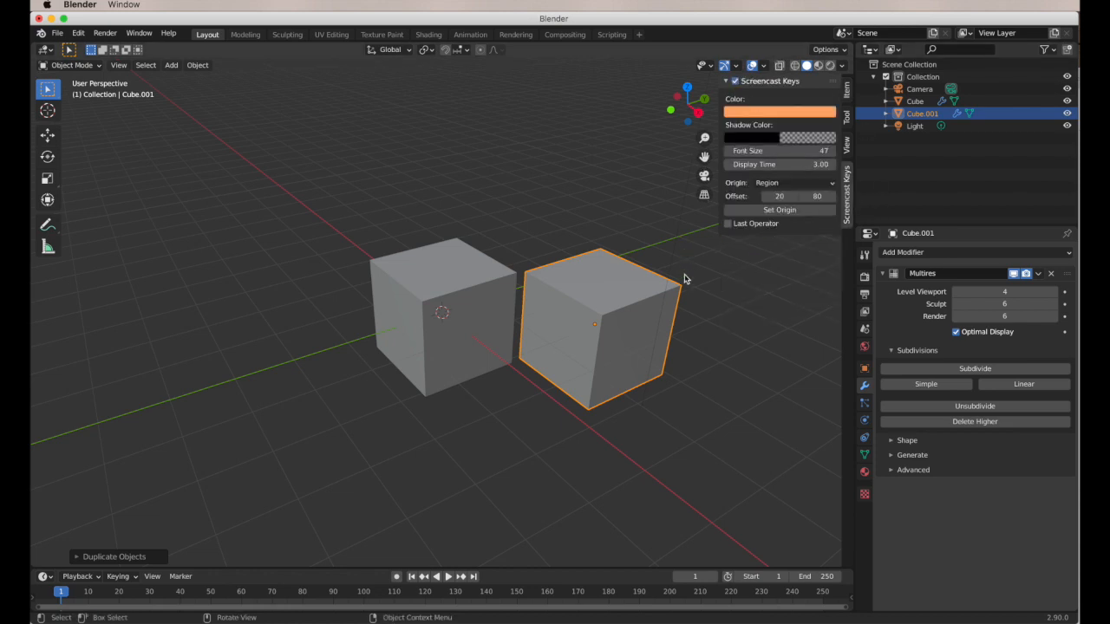
click(845, 200)
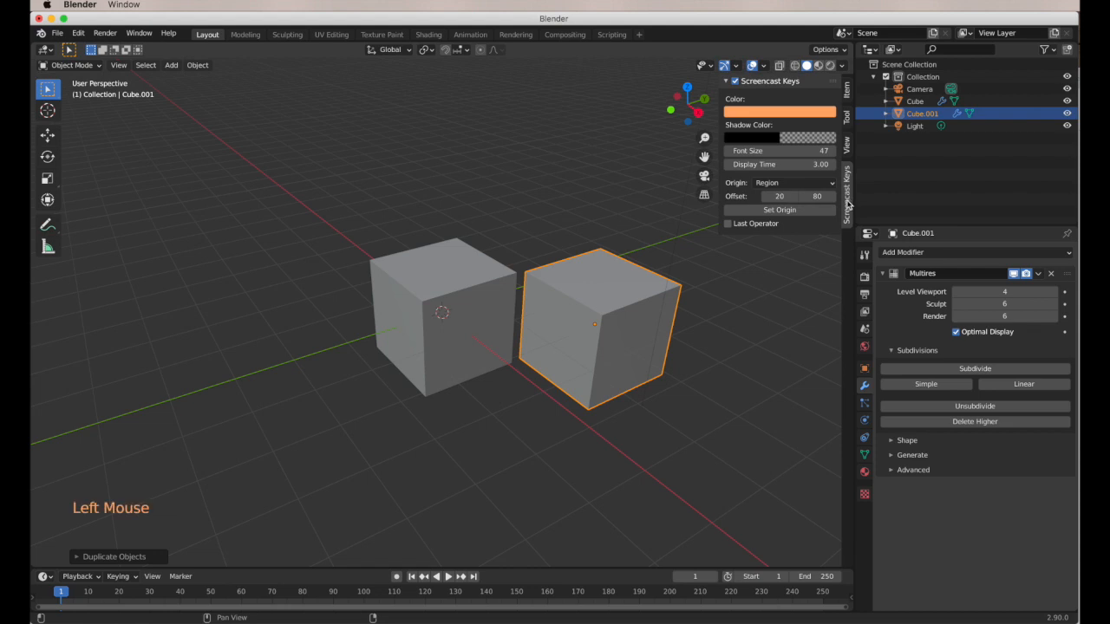
Duplicate the original cube again and place this copy on its opposite side, forming a row of three.
click(450, 327)
key(shift+d)
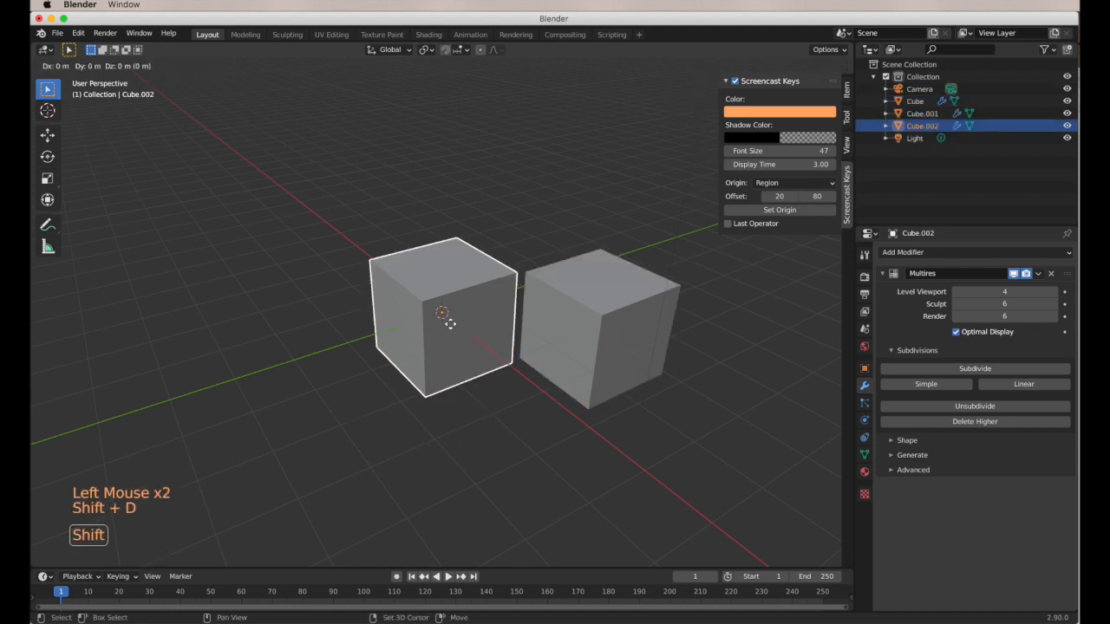
click(318, 334)
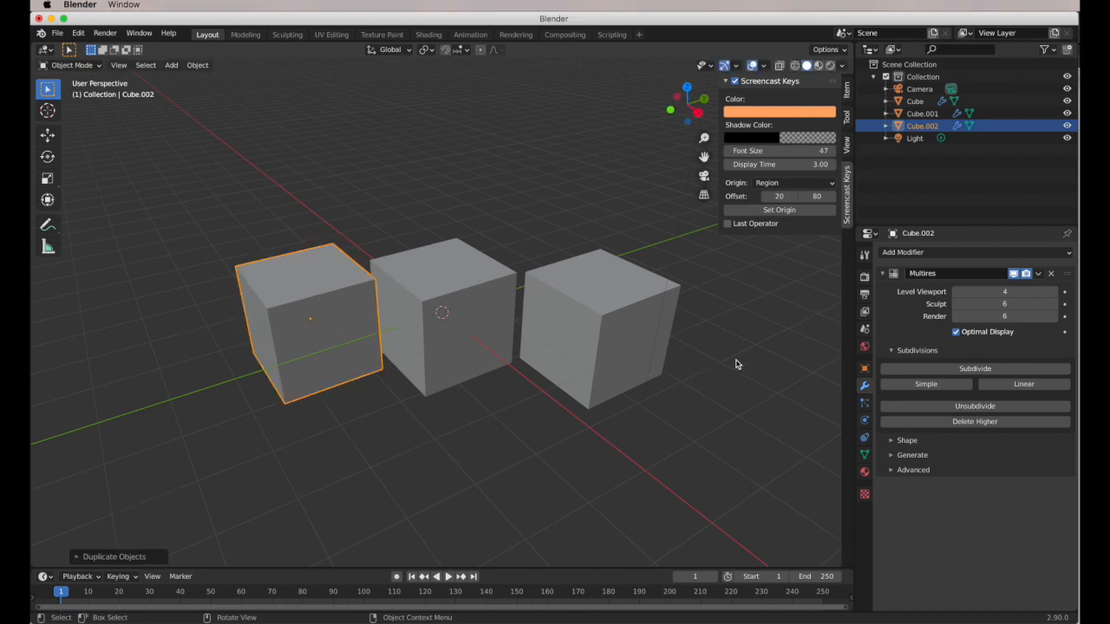
Unlink the shared material from the middle cube, leaving its material slot in place.
click(865, 472)
drag(962, 264, 964, 303)
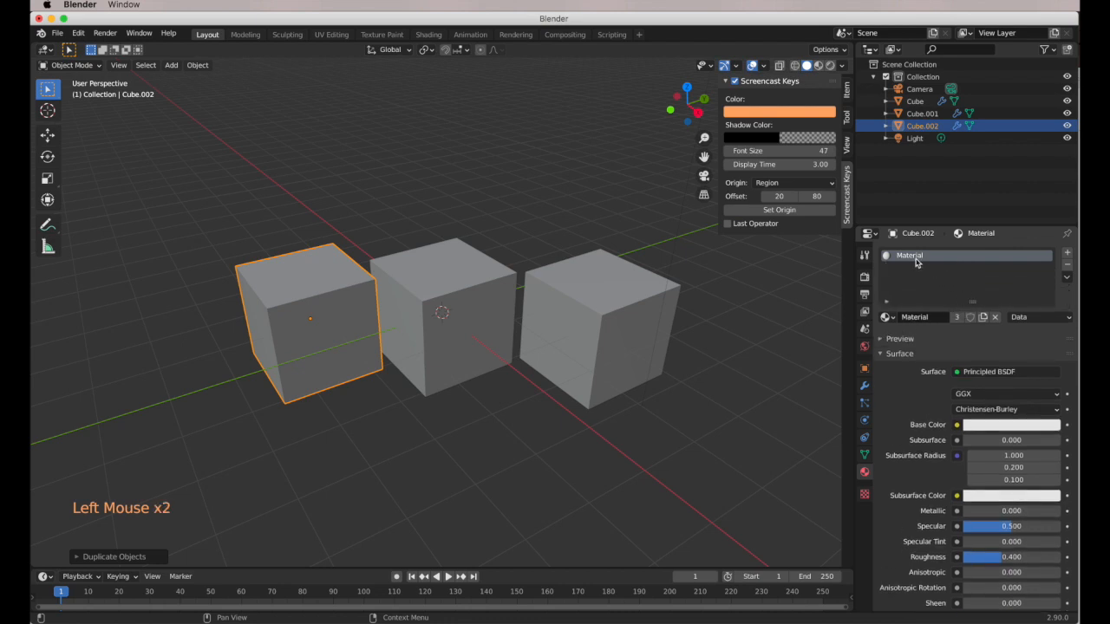
click(457, 336)
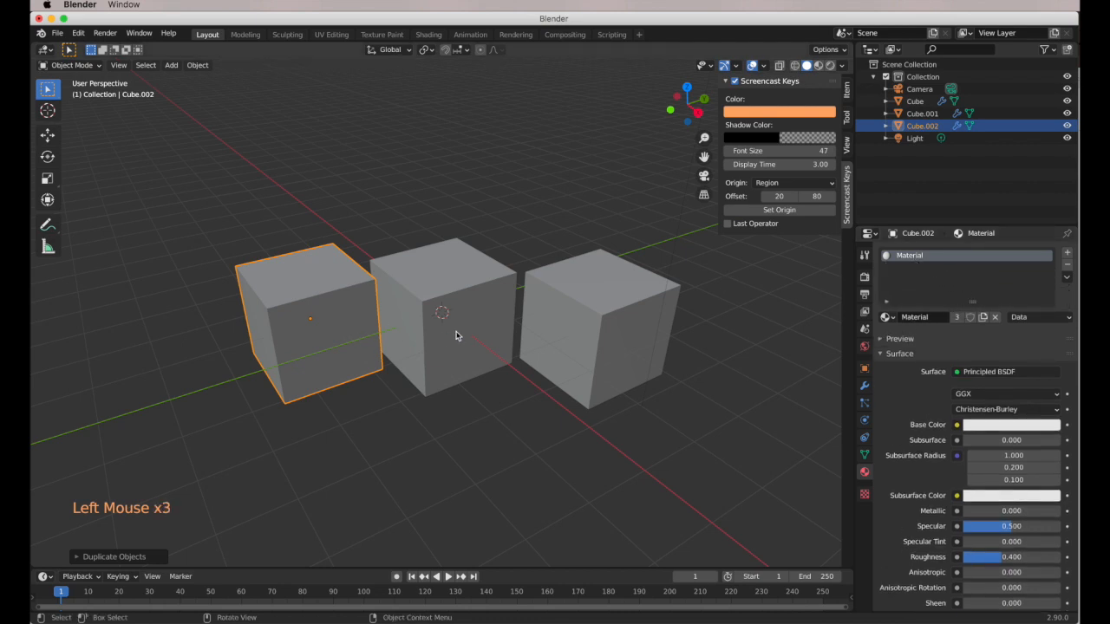
click(609, 340)
click(306, 334)
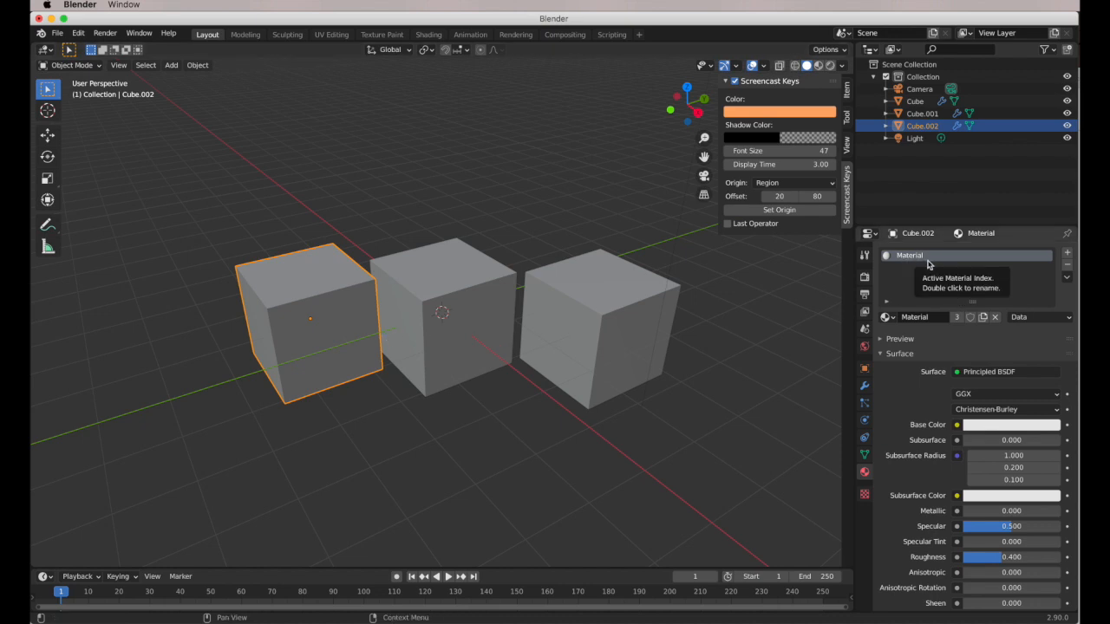
click(458, 347)
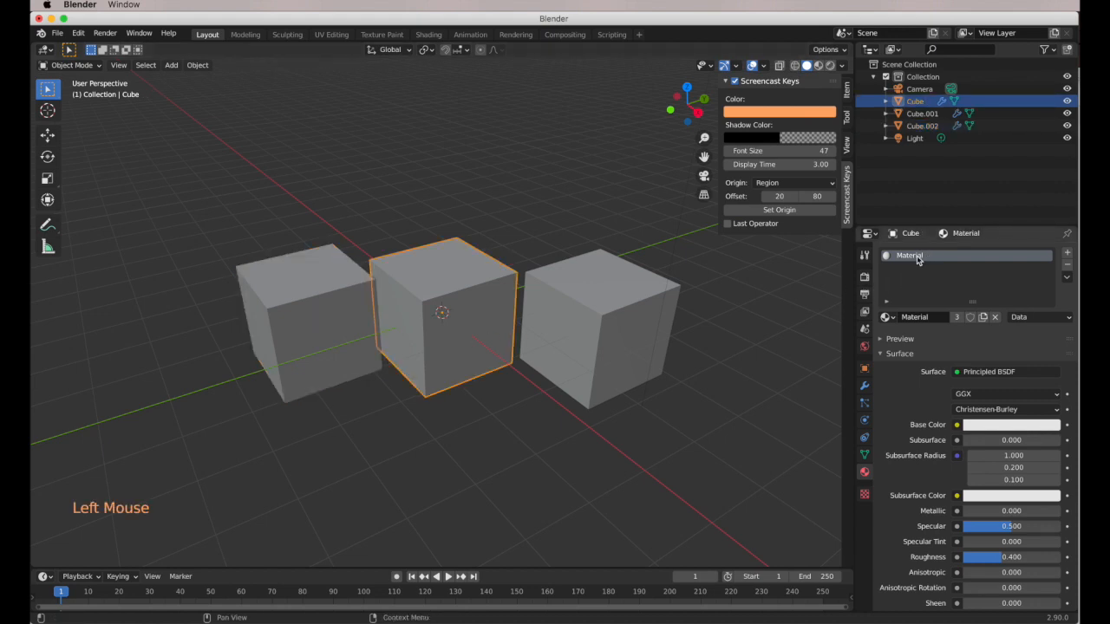
click(994, 318)
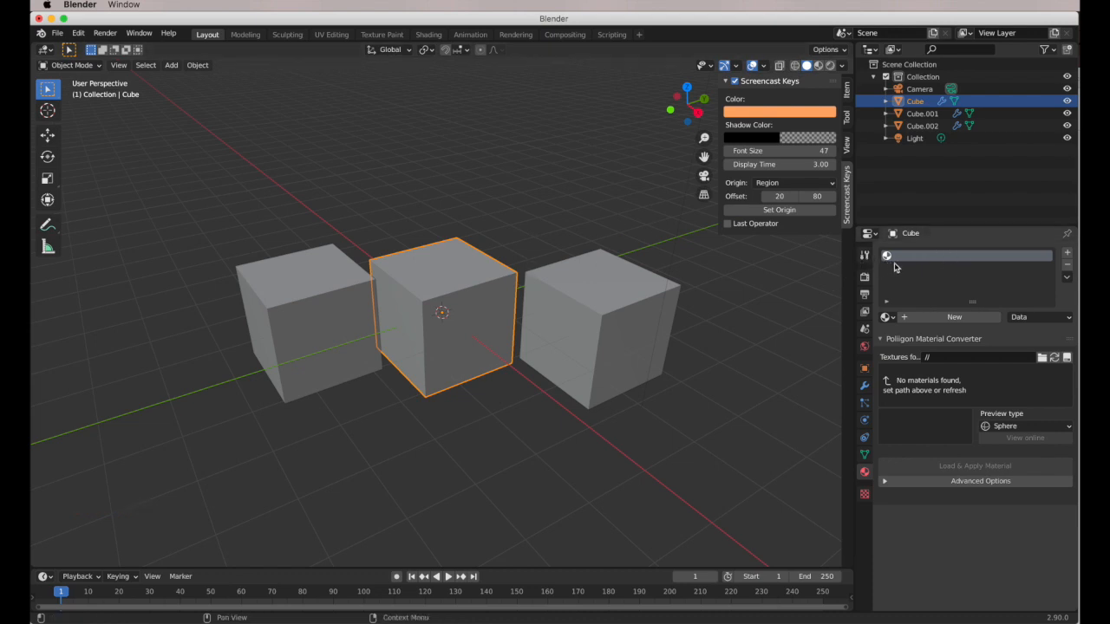
Unlink the shared material from Cube.001, and give the middle cube a new material named Material.2.
click(612, 322)
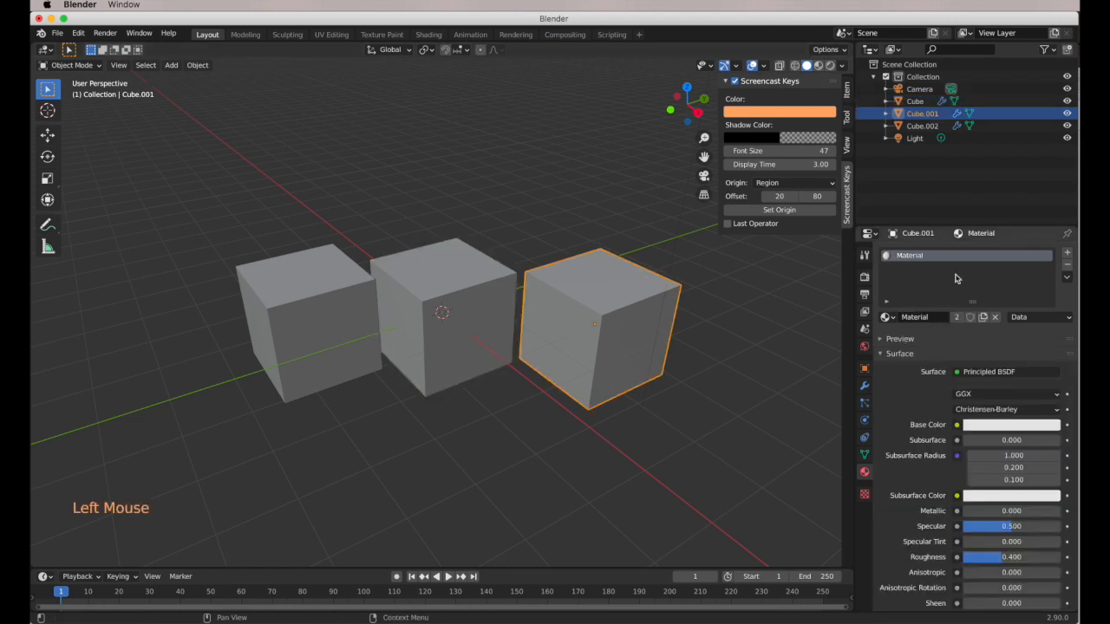
click(995, 317)
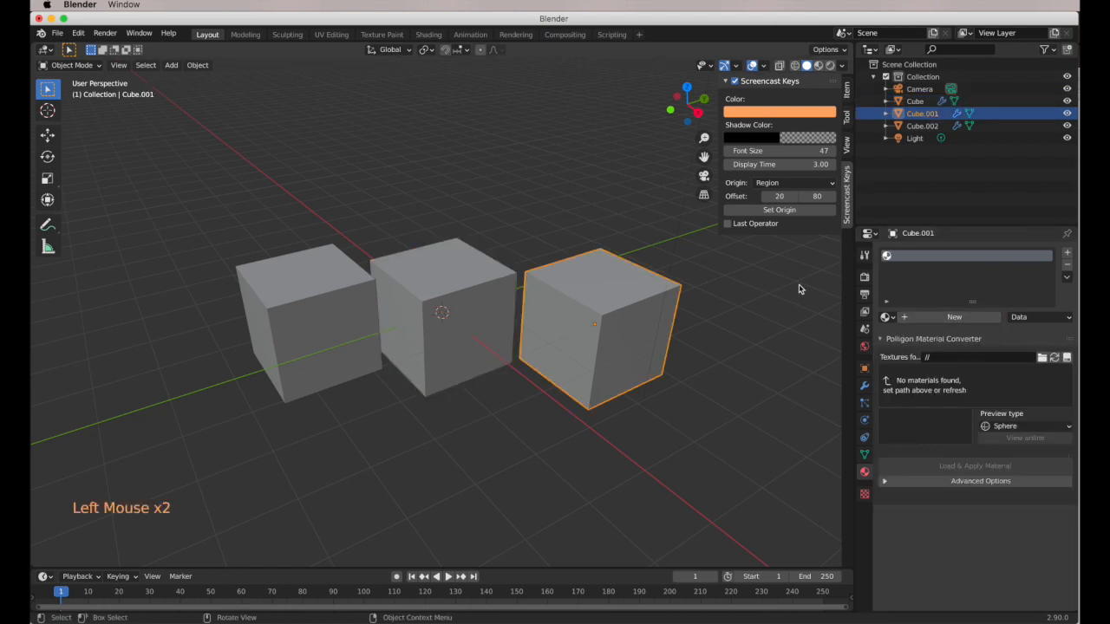
click(445, 327)
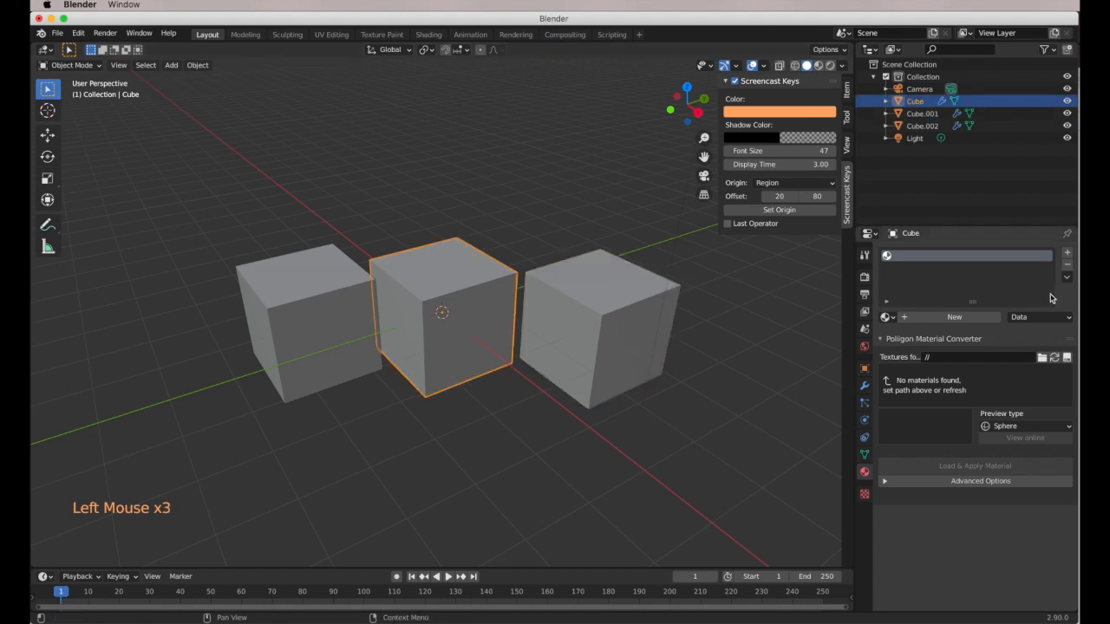
click(936, 320)
click(937, 319)
drag(930, 318, 946, 317)
text(2)
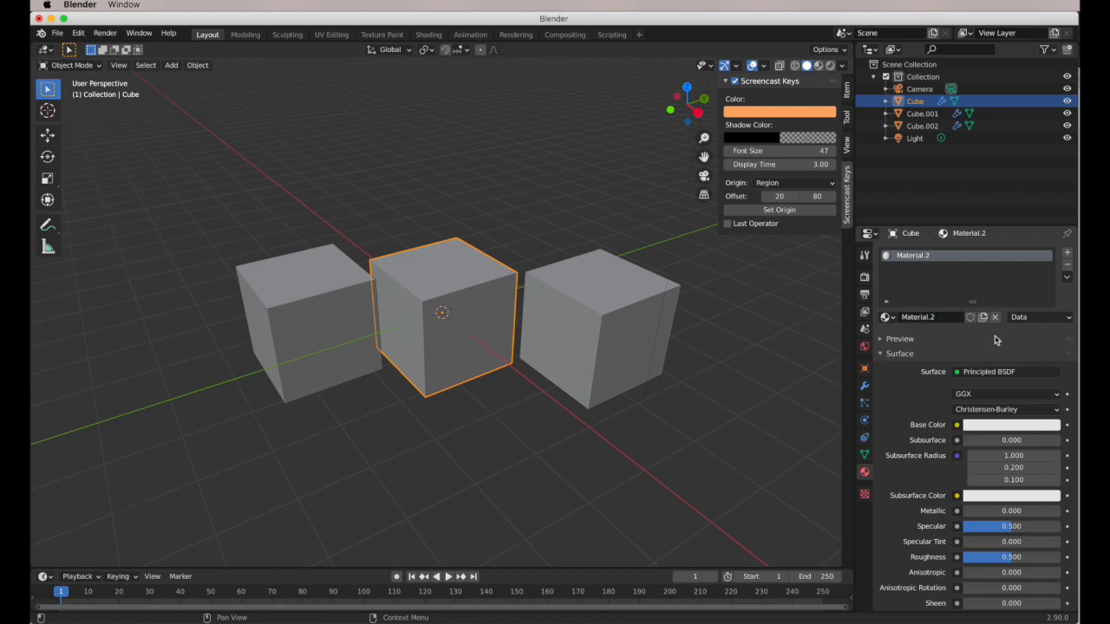
key(Return)
scroll(971, 434, down, 1)
Give Cube.001 a new material named Material.3, and check the material assigned to each of the three cubes.
click(613, 345)
click(949, 318)
drag(948, 318, 933, 318)
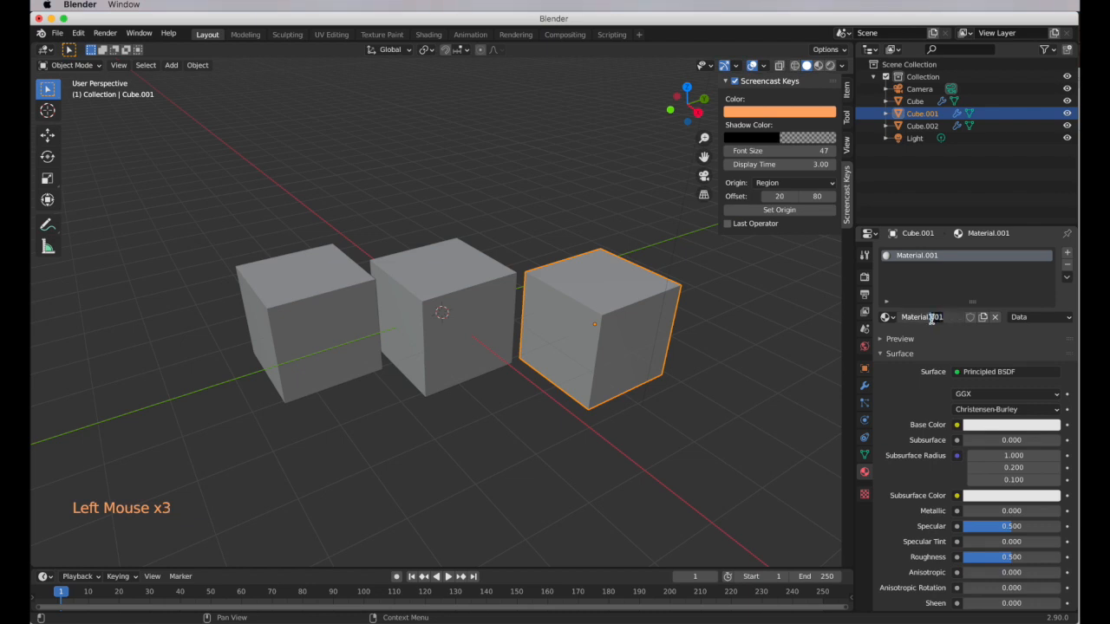
text(3)
key(Return)
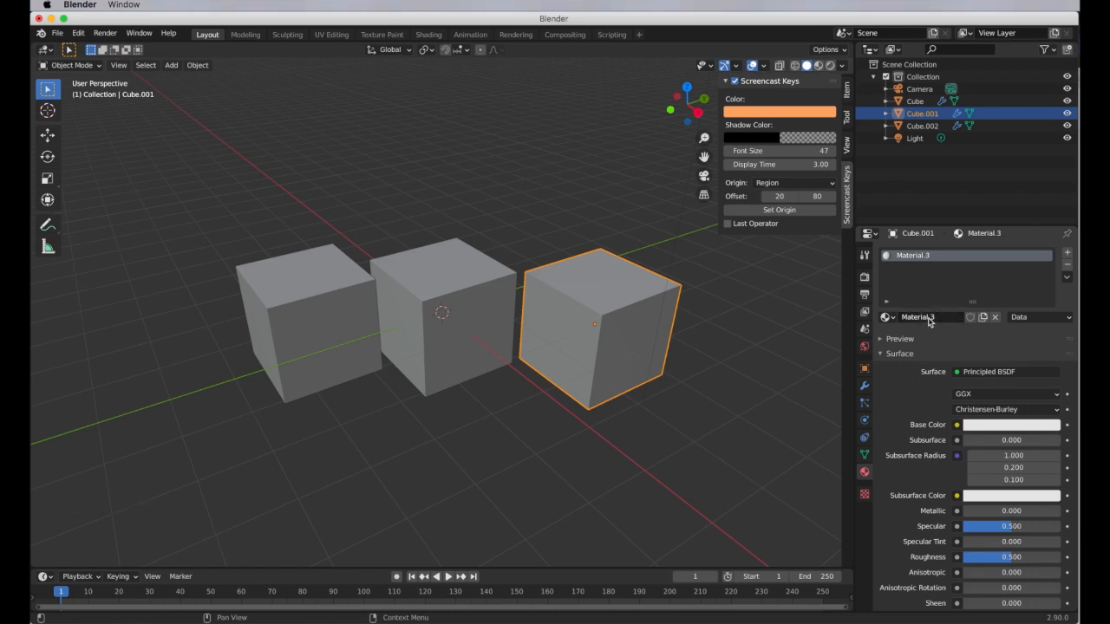
click(320, 337)
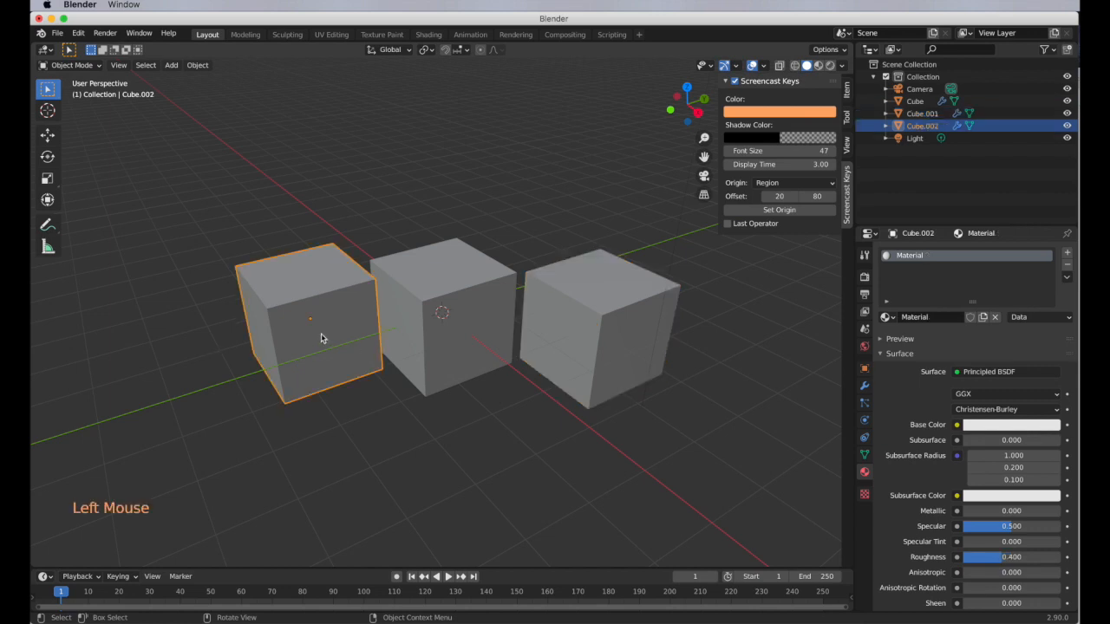
click(437, 341)
click(605, 341)
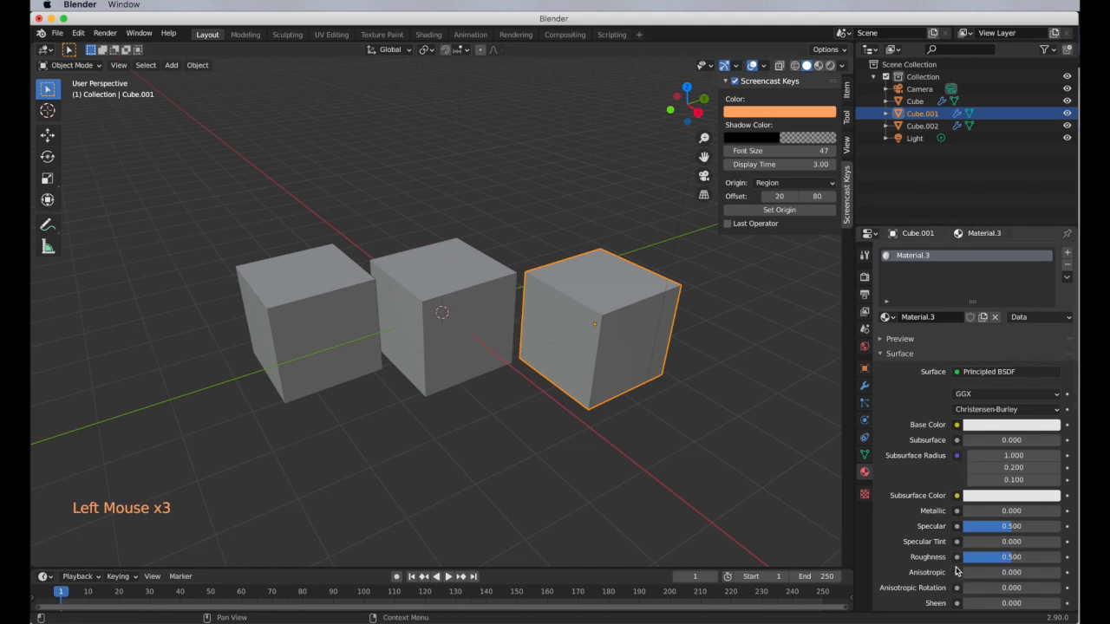
Switch to the Shading workspace and show the three cubes with rendered viewport shading.
click(428, 35)
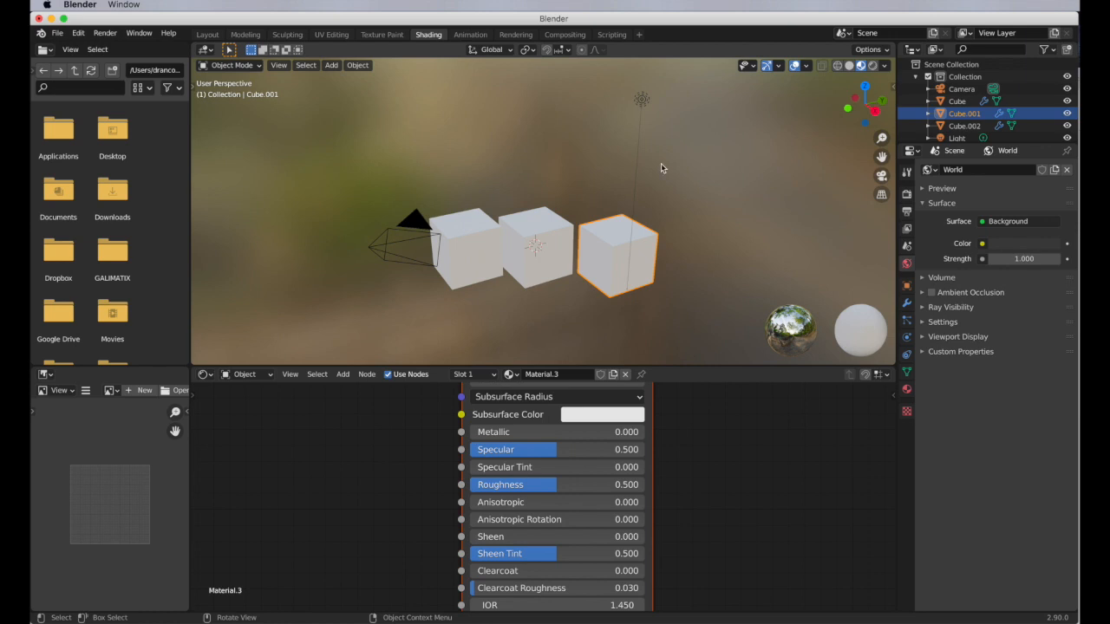
click(876, 68)
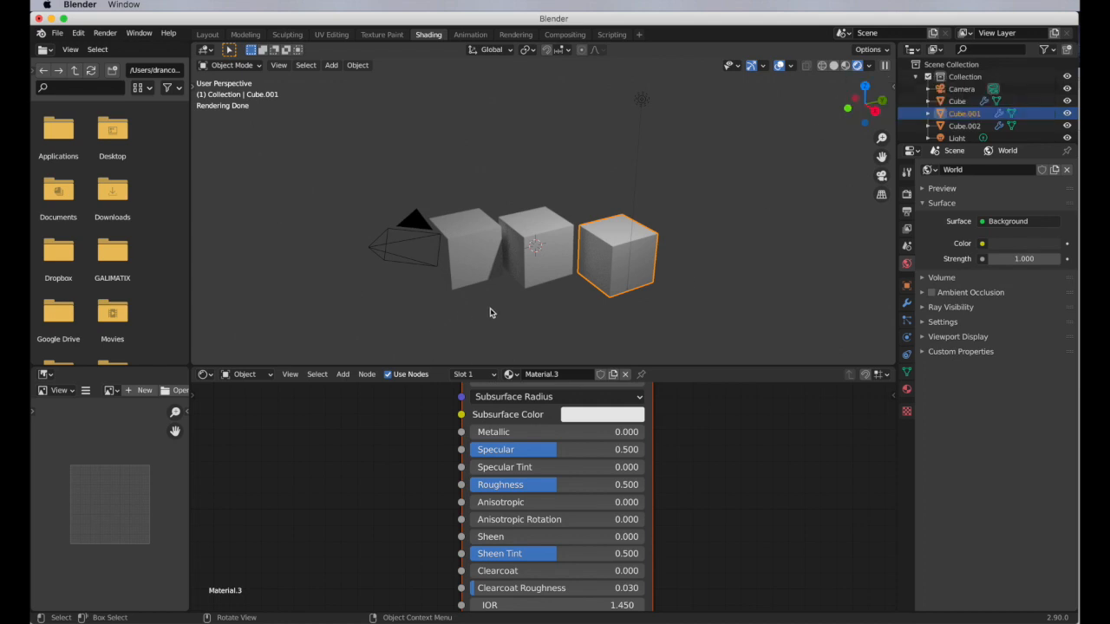
scroll(491, 311, left, 5)
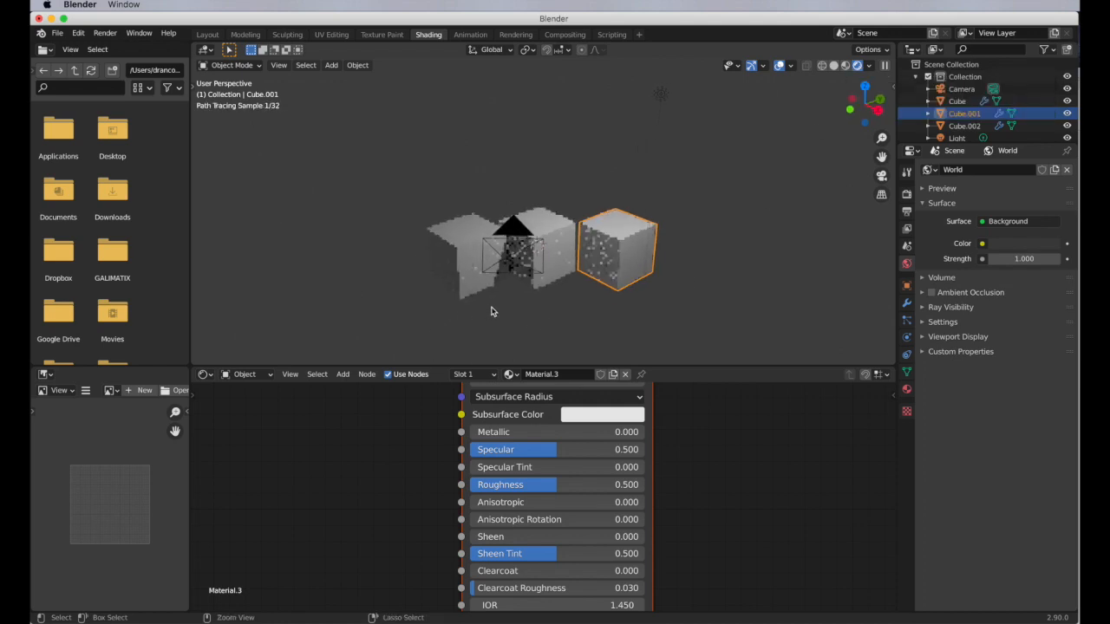
ctrl+scroll(492, 311, up, 2)
ctrl+scroll(490, 311, up, 5)
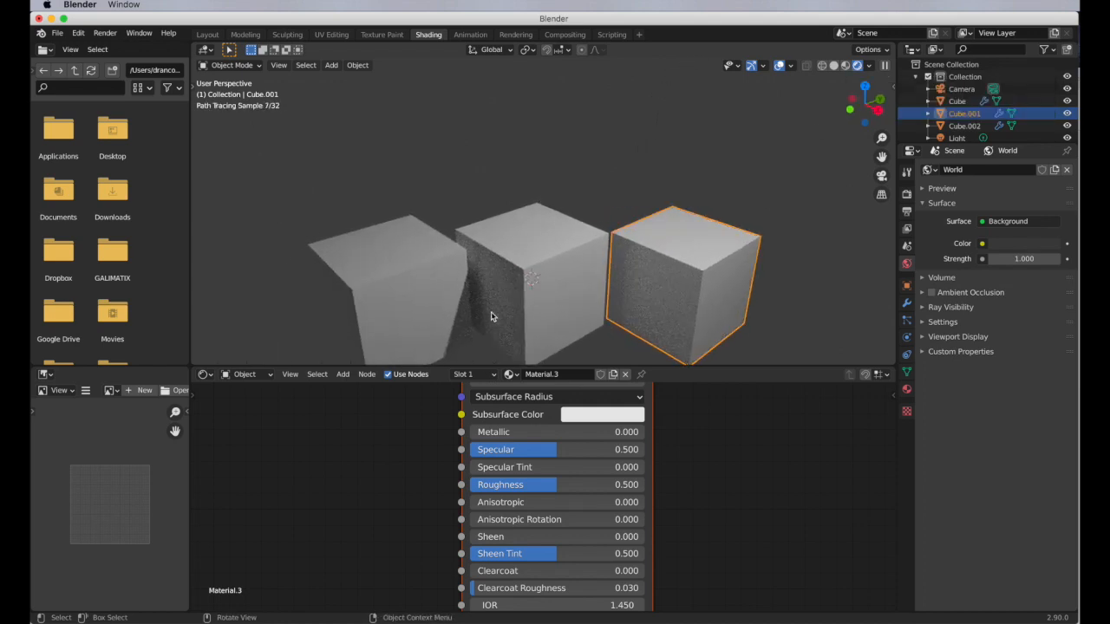
shift+scroll(491, 314, down, 5)
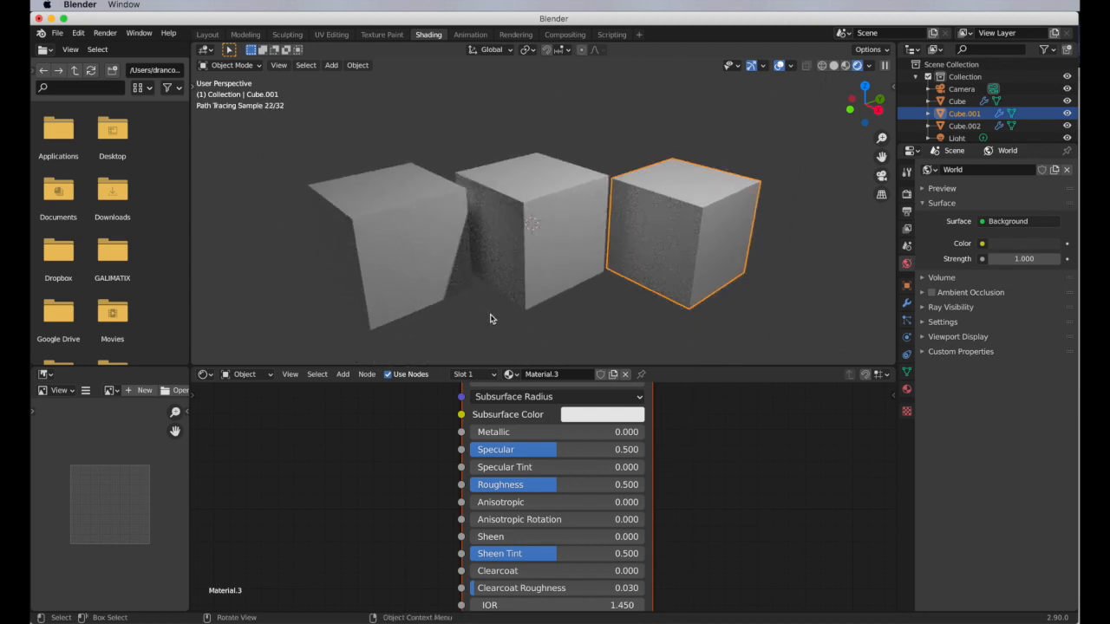
Examine the shader nodes of each cube's material and the material slot of Cube.001.
click(389, 265)
ctrl+scroll(503, 450, down, 4)
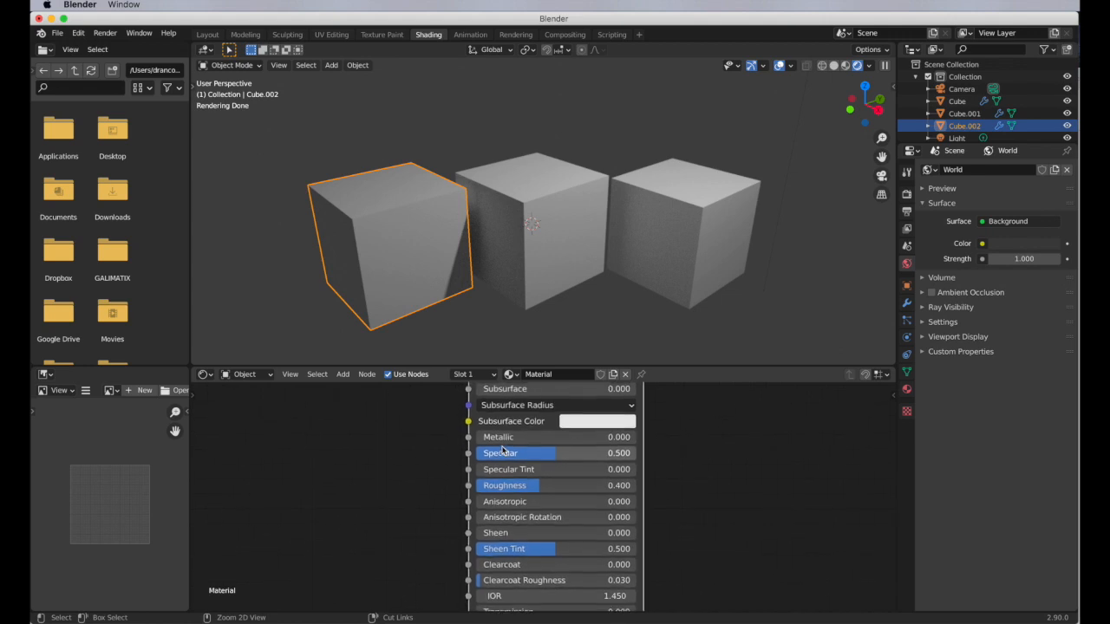
ctrl+scroll(503, 450, down, 6)
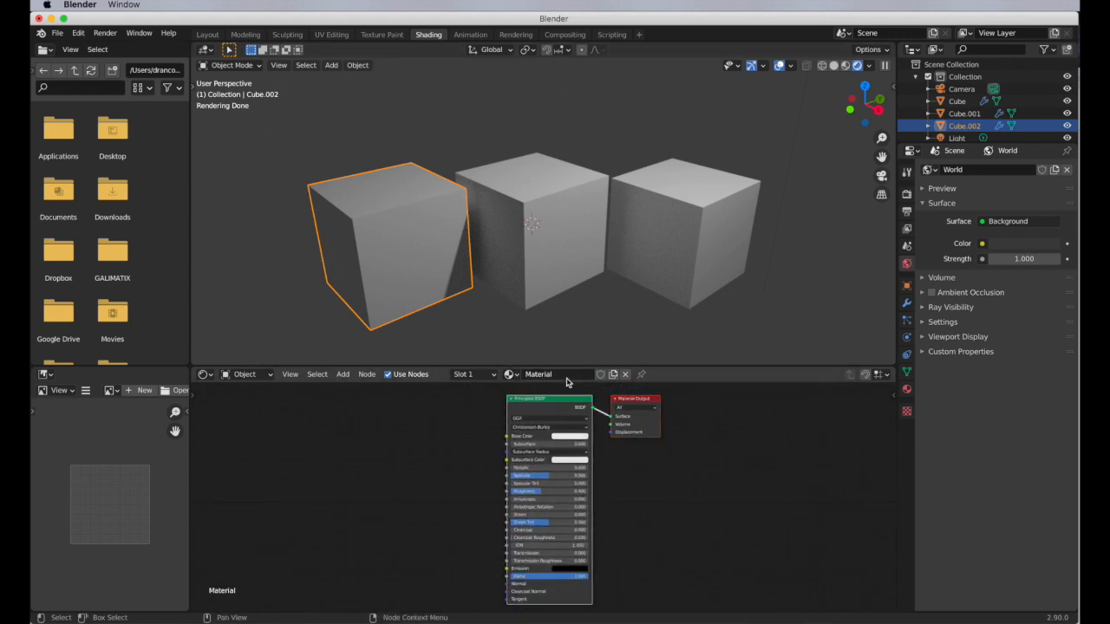
click(549, 263)
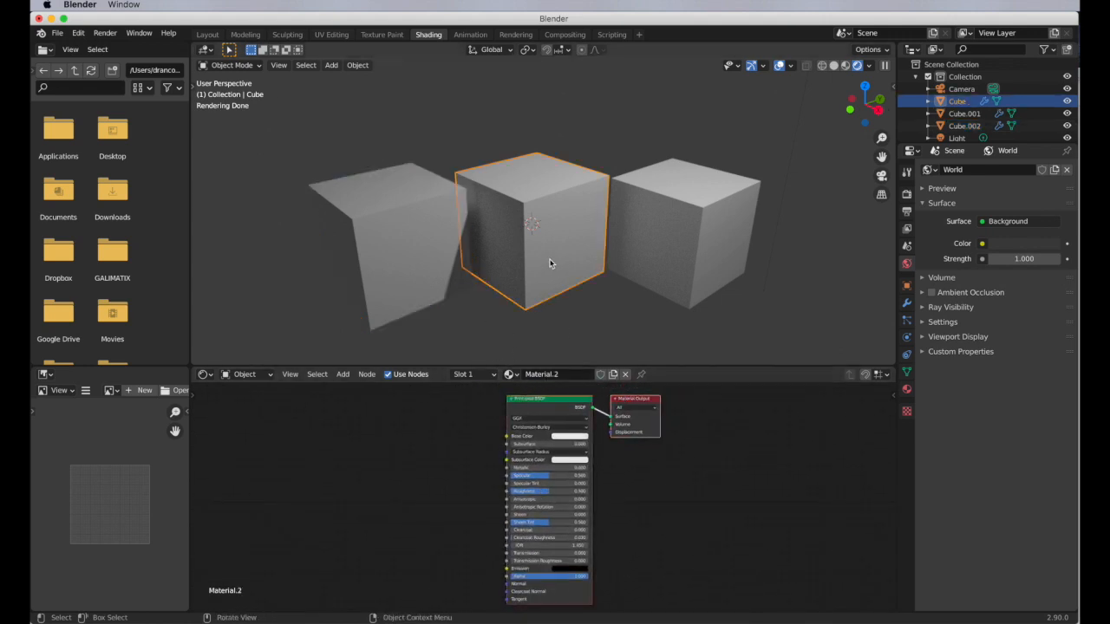
click(707, 253)
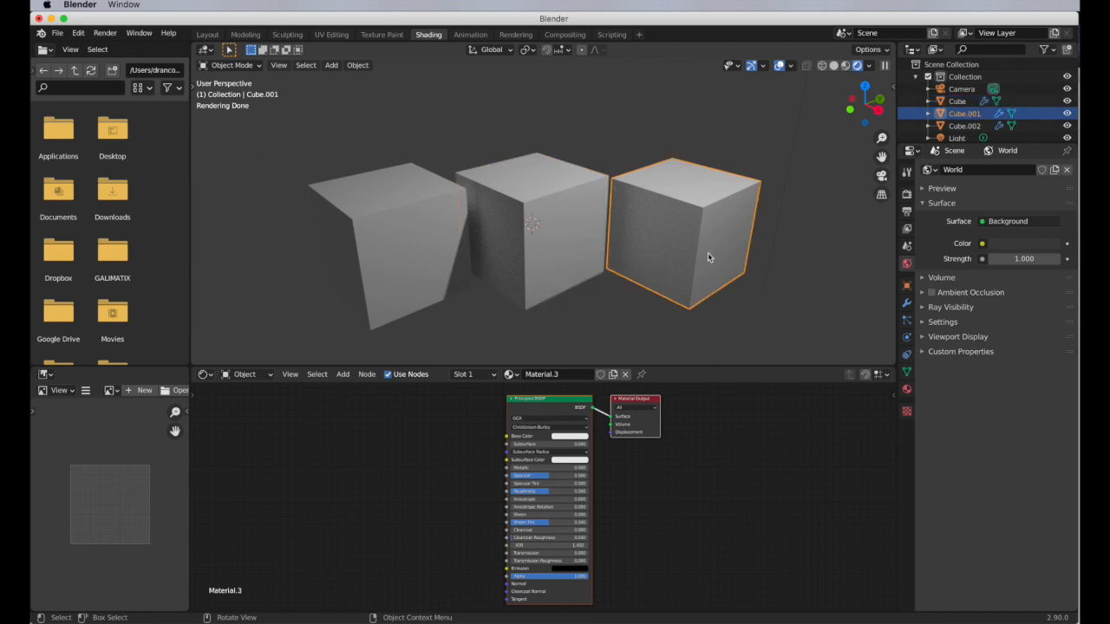
click(491, 376)
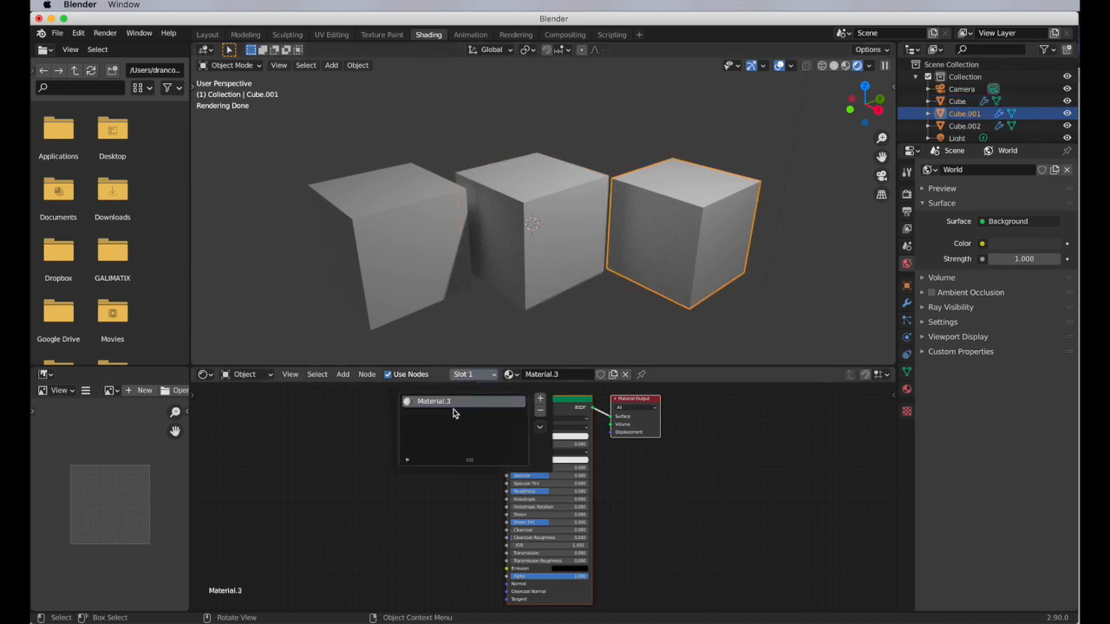
Show the surface settings of Cube.002's material, with the Volume settings beneath them collapsed.
click(394, 262)
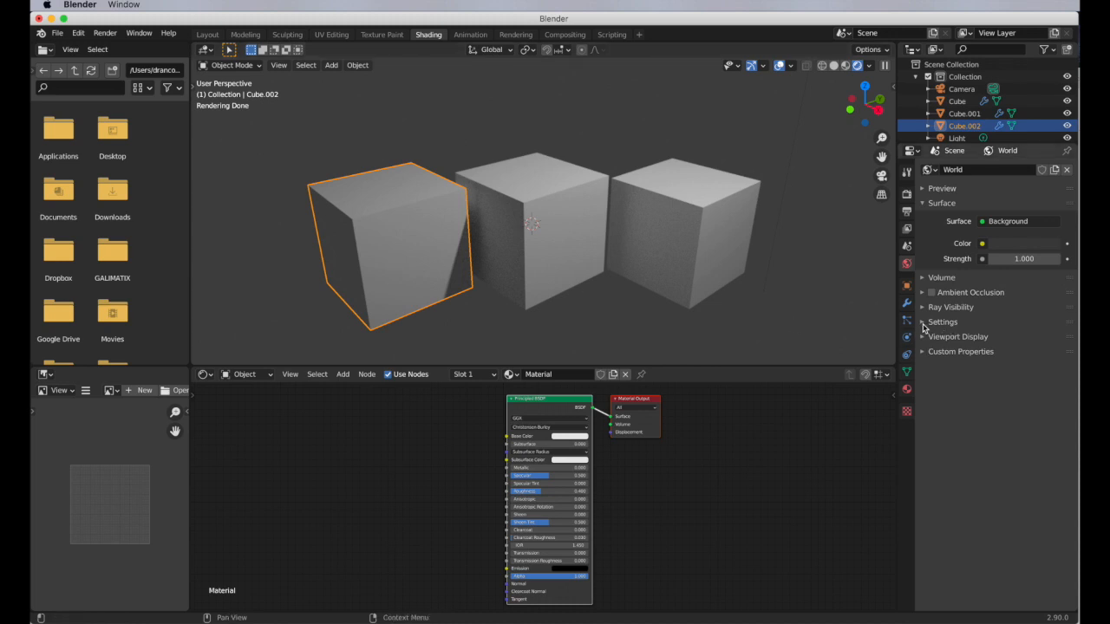
click(906, 389)
scroll(960, 371, down, 10)
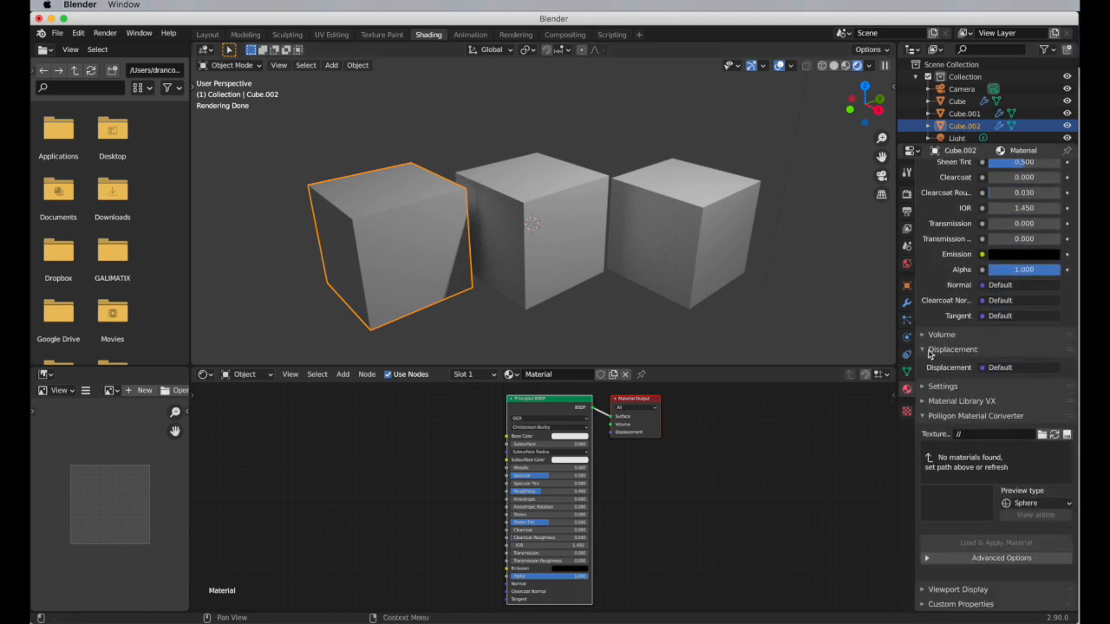
scroll(925, 353, up, 1)
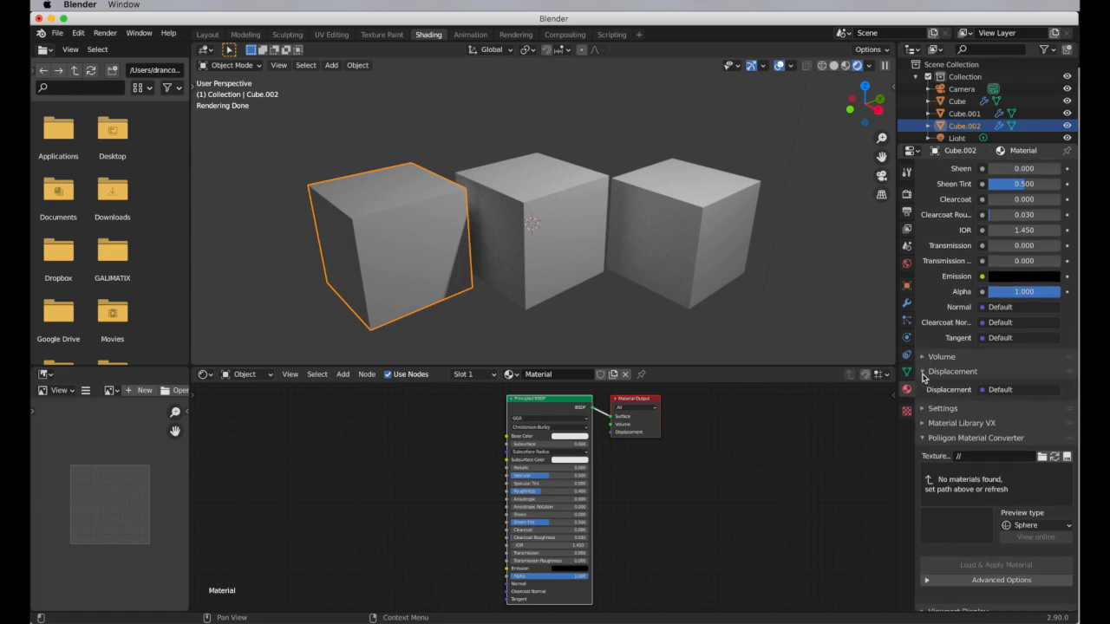
click(942, 412)
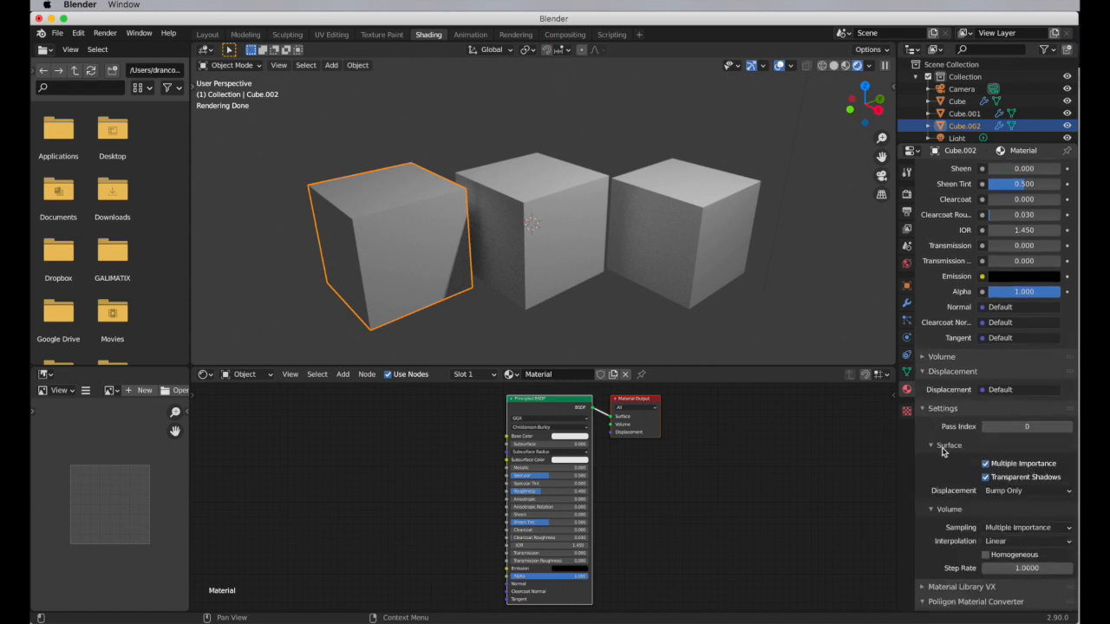
scroll(951, 444, down, 2)
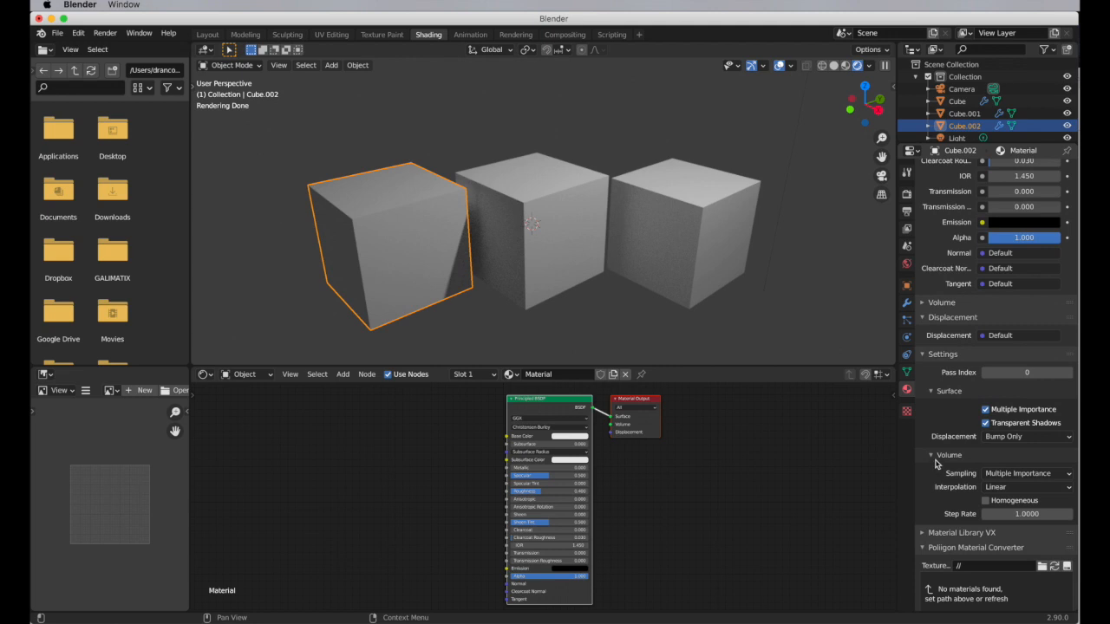
click(932, 456)
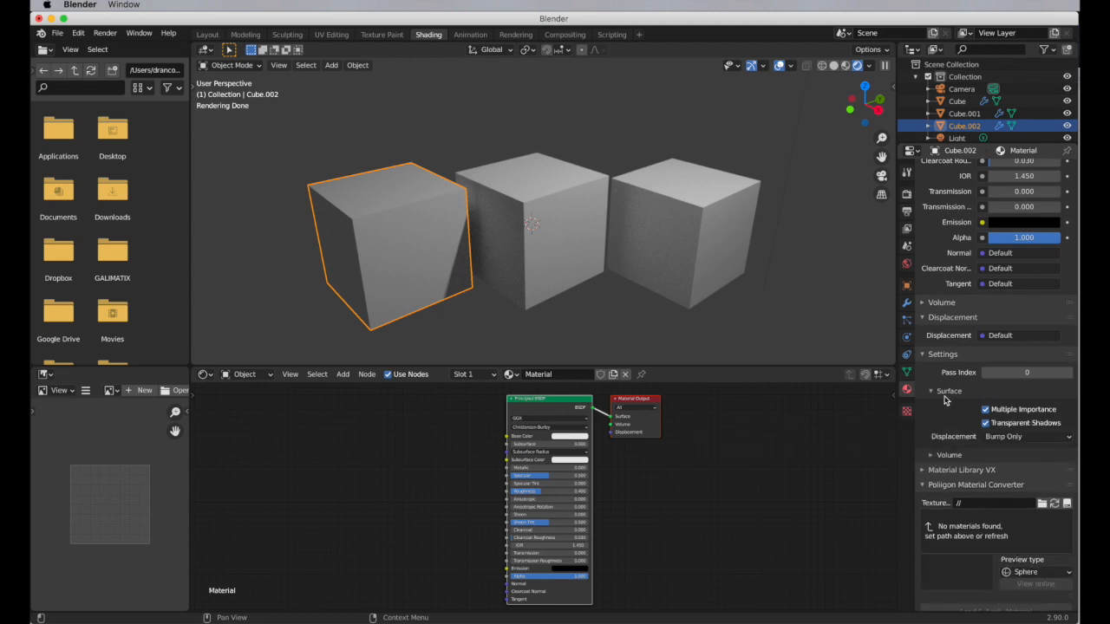
Review the displacement methods available for Cube.002's material, keeping Bump Only.
click(1062, 440)
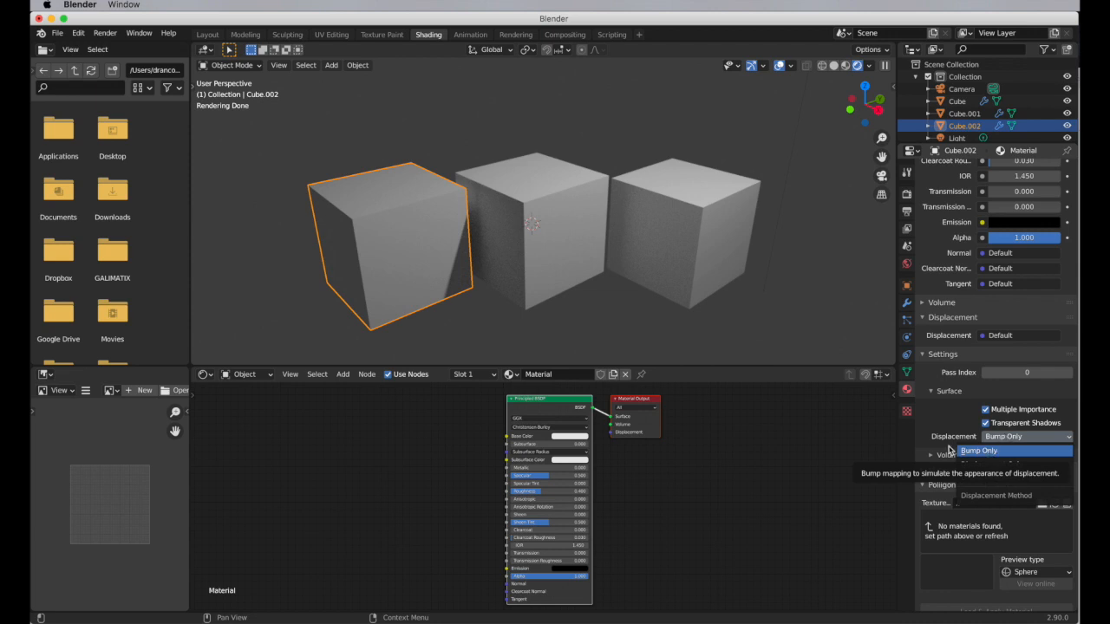
click(1028, 436)
click(1027, 437)
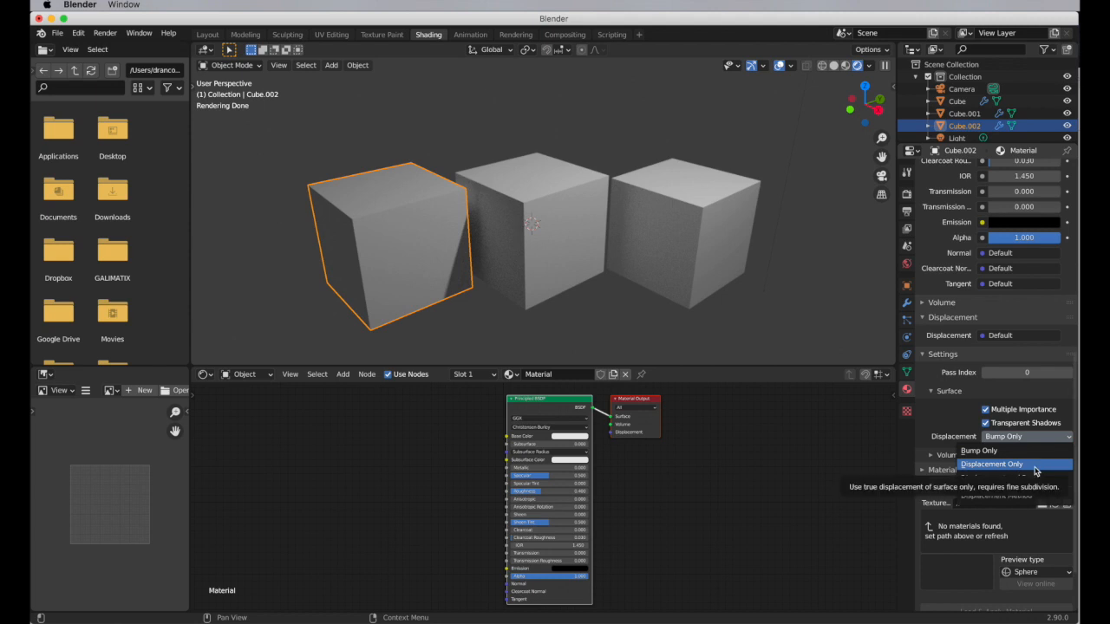
click(1039, 438)
click(1039, 438)
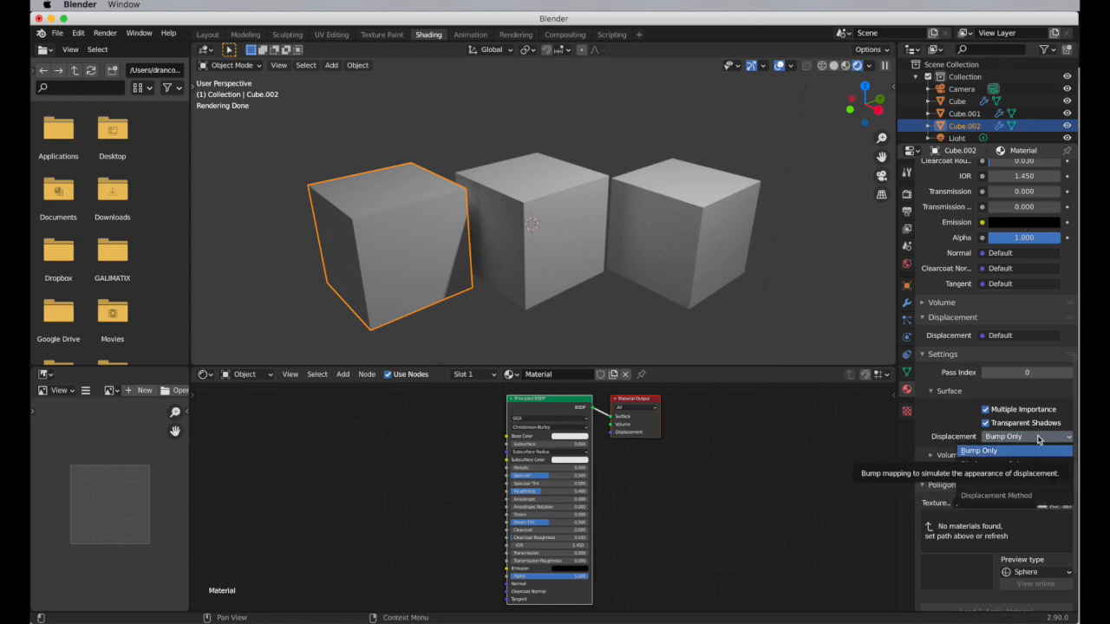
click(1041, 439)
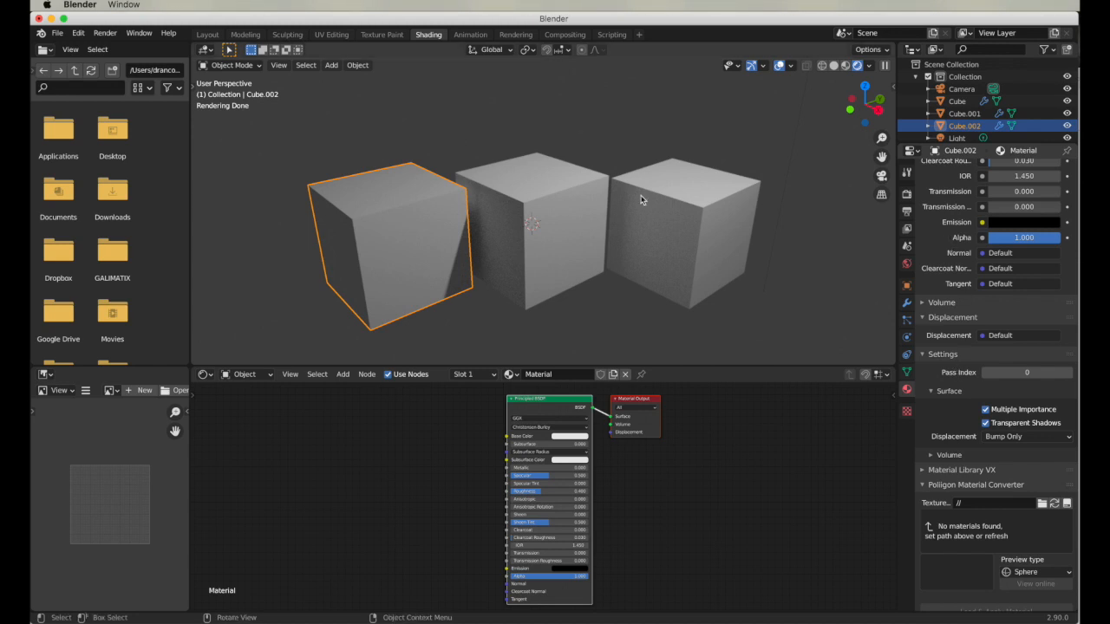
Set the displacement method of the middle cube's Material.2 to Displacement Only.
click(537, 239)
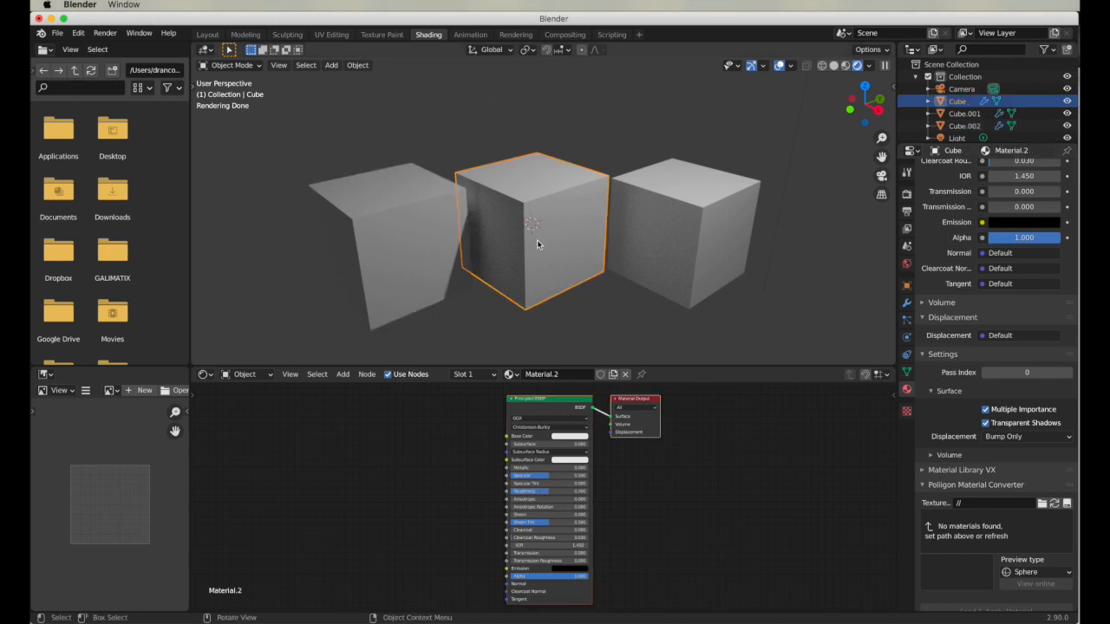
click(1027, 438)
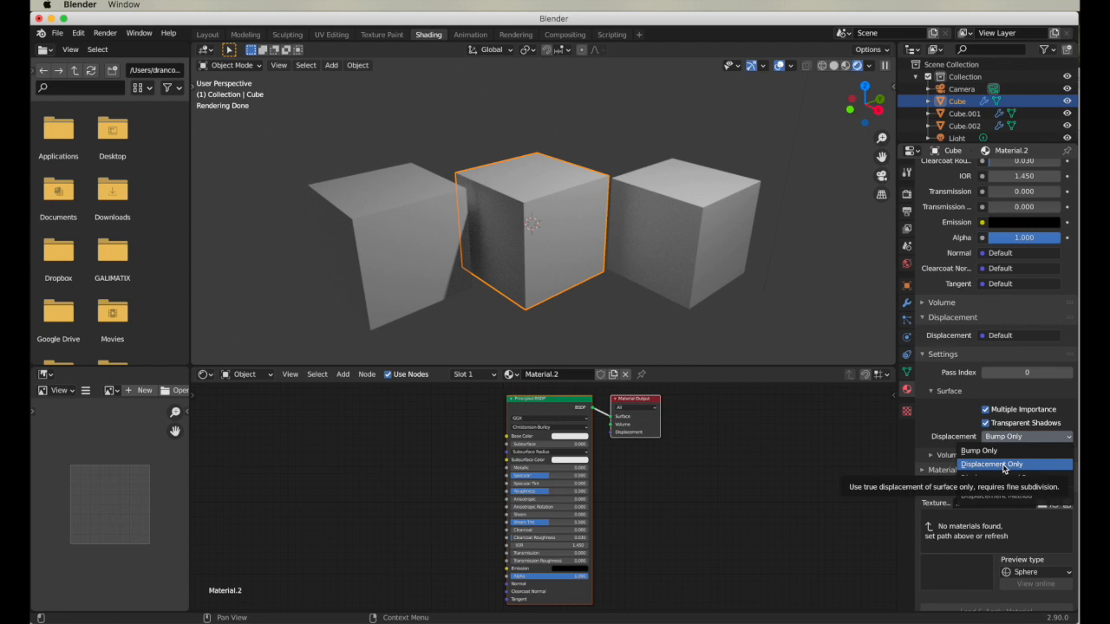
click(1003, 465)
Set the displacement method of Cube.001's Material.3 to Displacement and Bump, and check the methods across the three cubes.
click(697, 260)
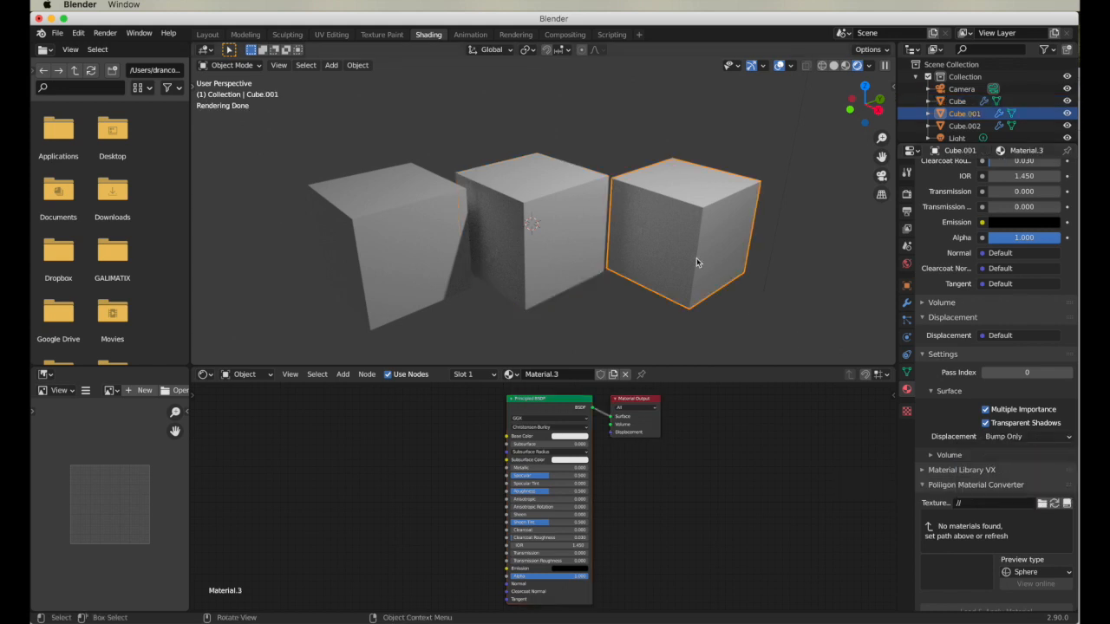
click(1027, 436)
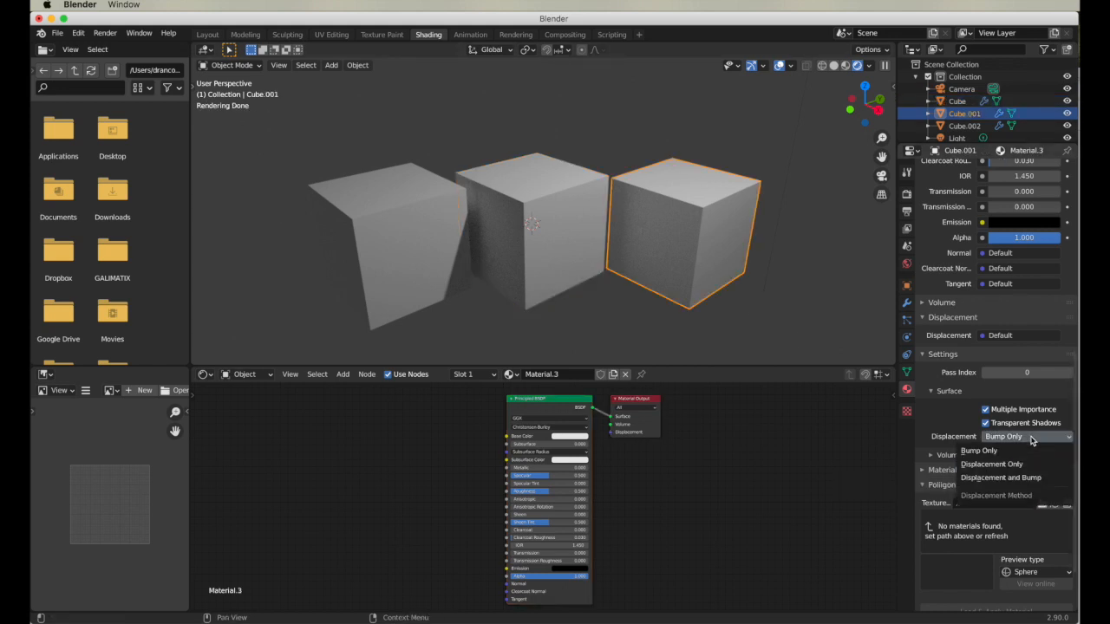
click(1007, 479)
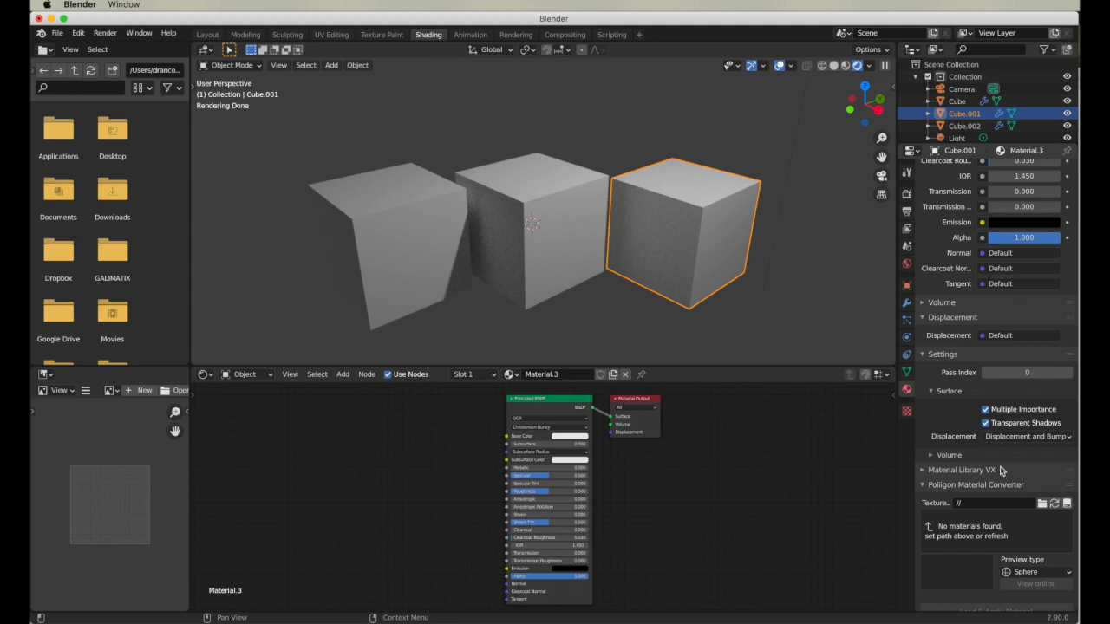
click(417, 277)
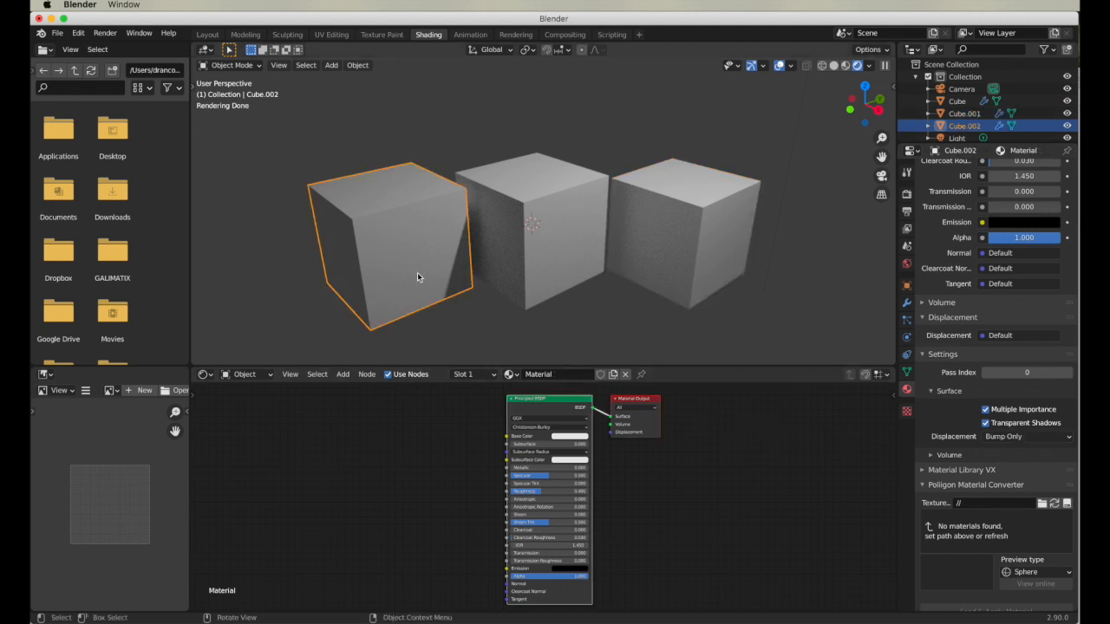
click(519, 258)
click(704, 257)
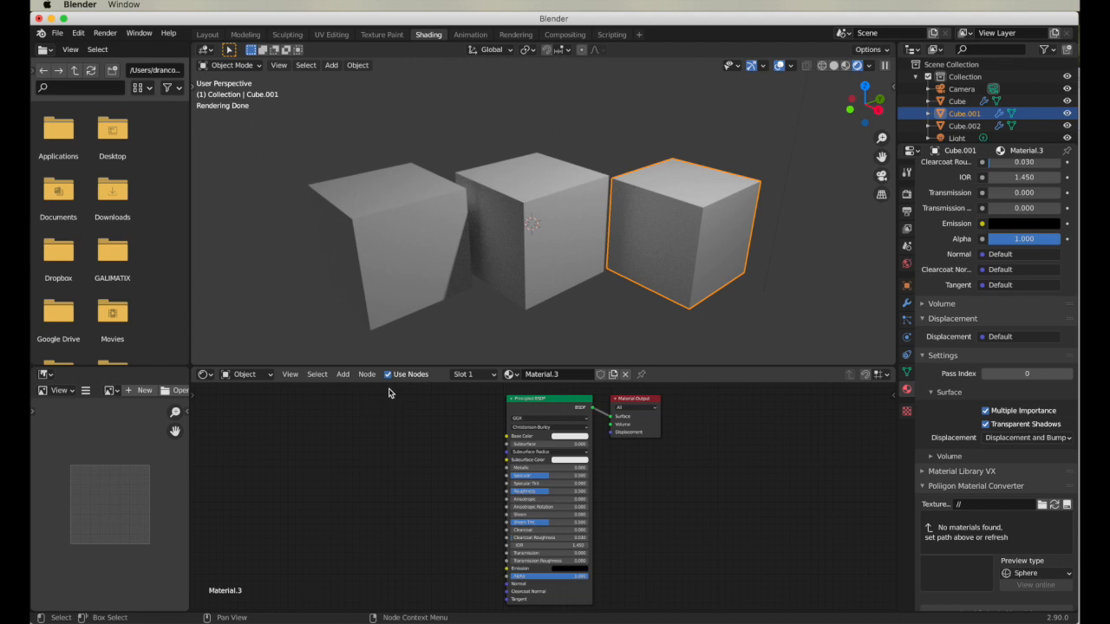
Add a Bump node and a Displacement node to Material.3, placed on either side of the Principled BSDF.
click(343, 375)
mouse_move(374, 470)
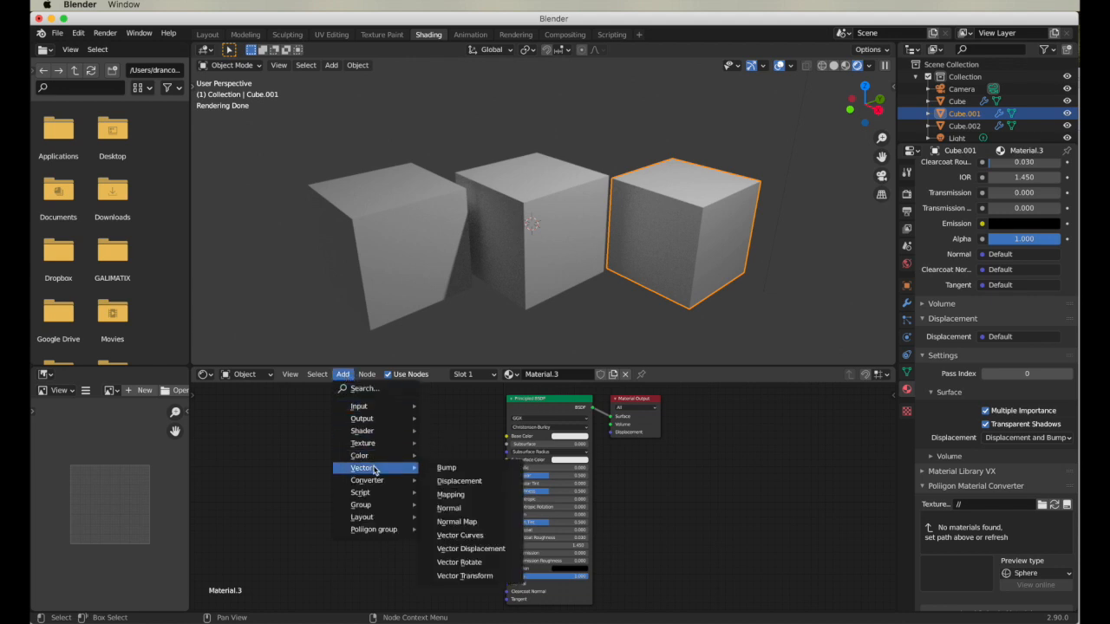
click(452, 471)
click(397, 491)
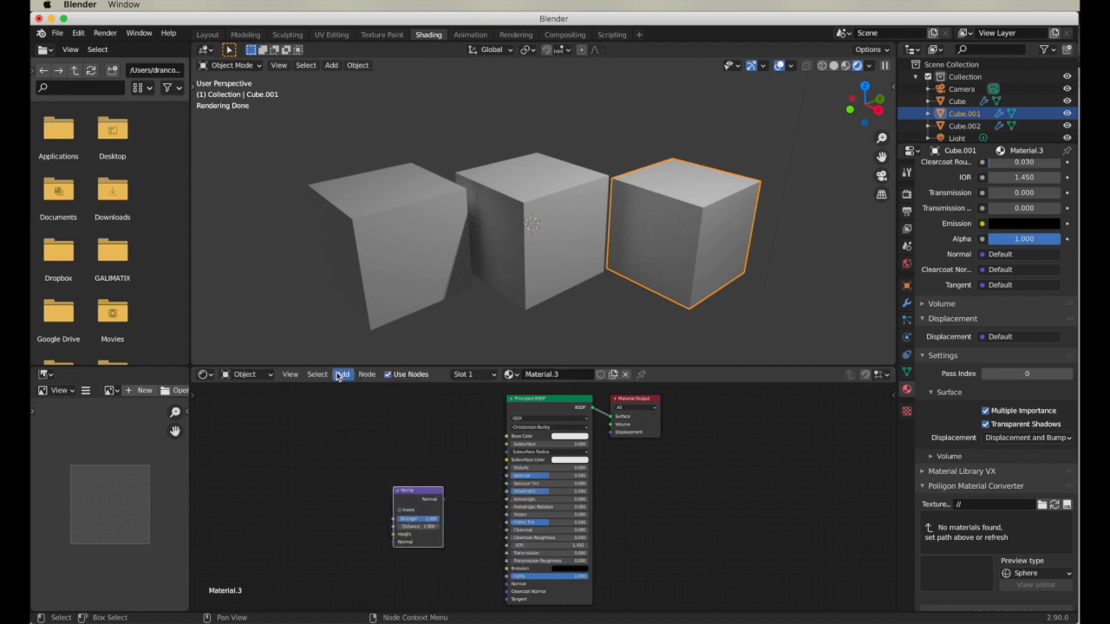
click(342, 373)
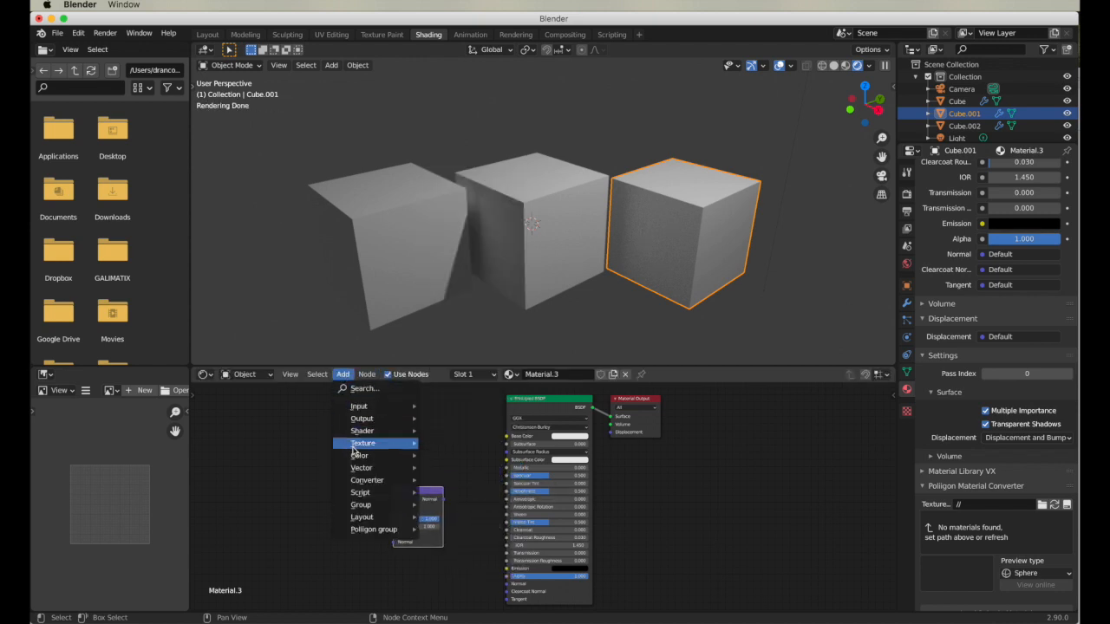
mouse_move(367, 473)
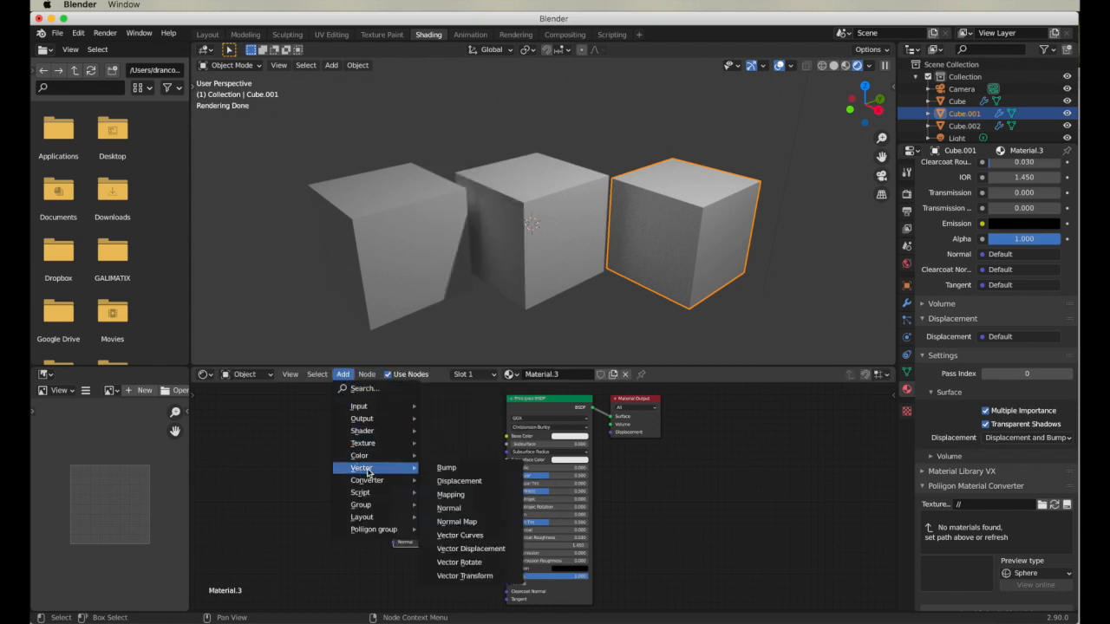
click(457, 482)
click(645, 483)
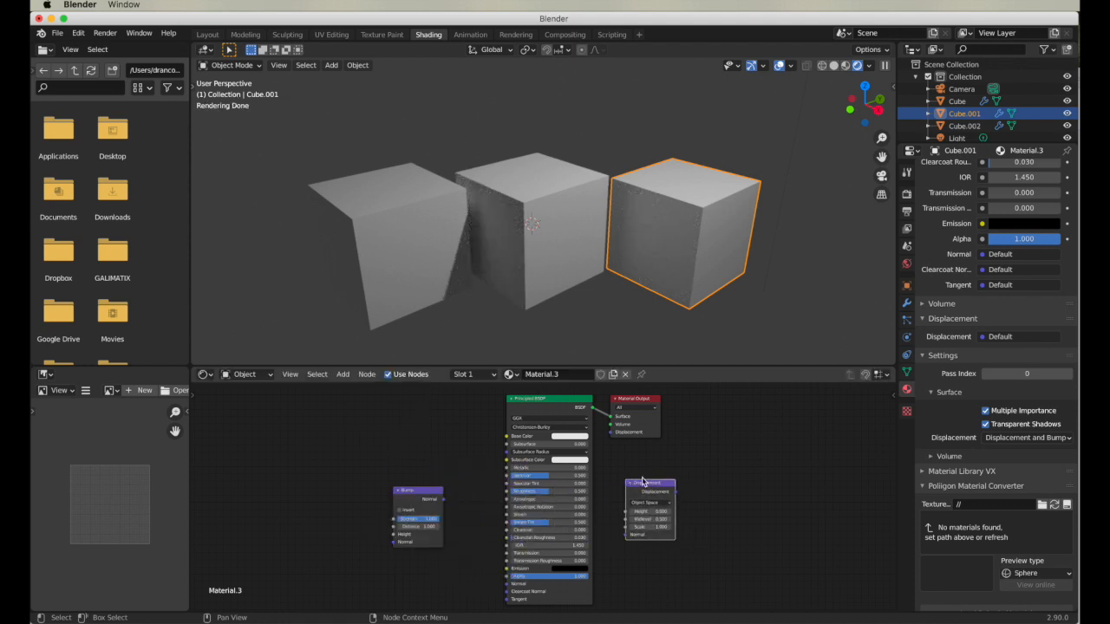
Link the Displacement node to the Material Output's Displacement input and the Bump node's Normal output to the Principled BSDF's Normal input.
click(639, 401)
drag(635, 402, 800, 401)
drag(652, 488, 776, 432)
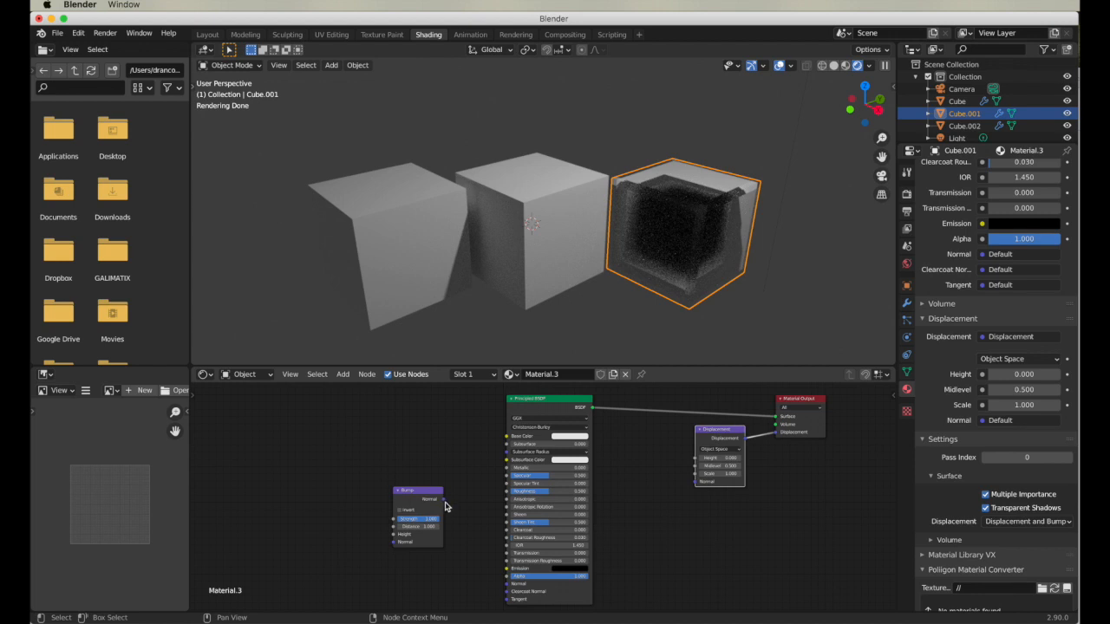
drag(443, 500, 507, 584)
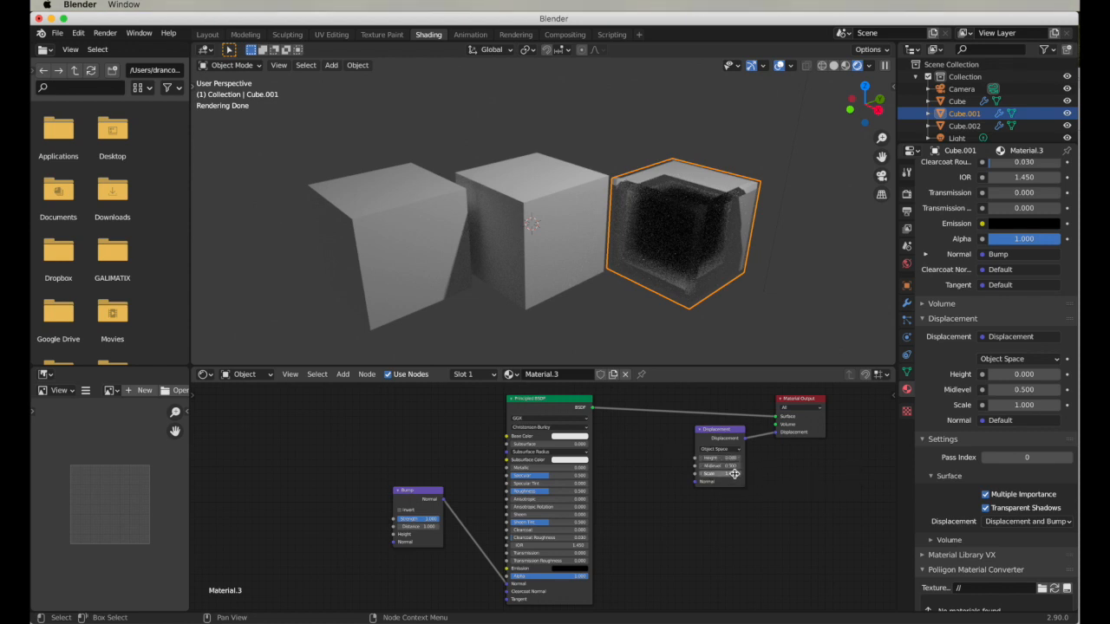
Set Material.3's Displacement node to a scale of 0.100 and a midlevel of 0.000.
drag(721, 474, 712, 474)
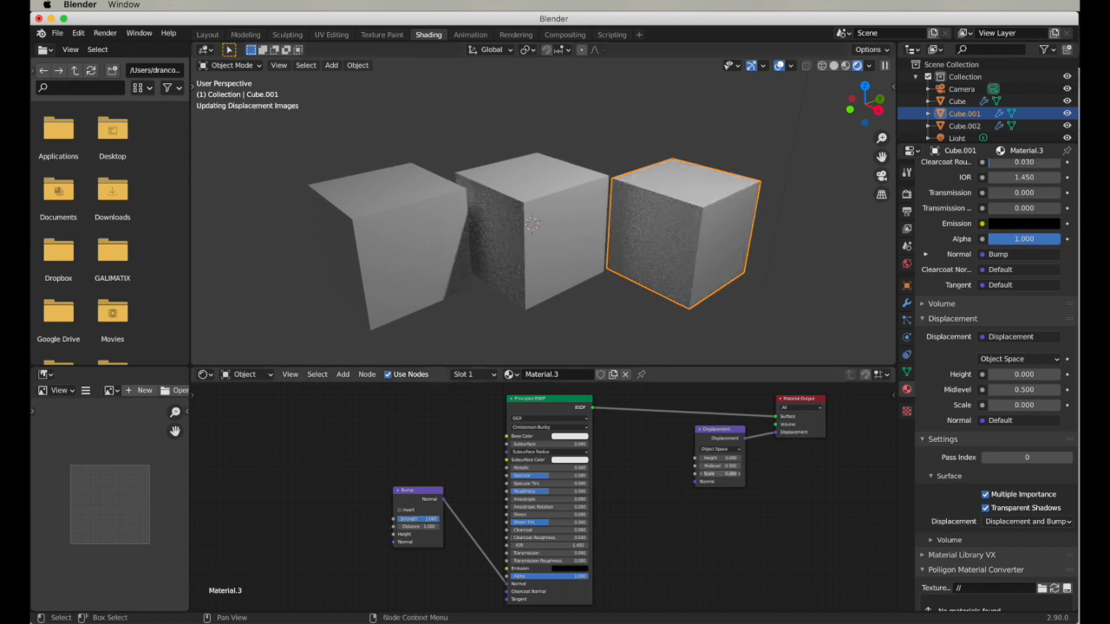
key(BackSpace)
key(super+z)
drag(717, 474, 744, 478)
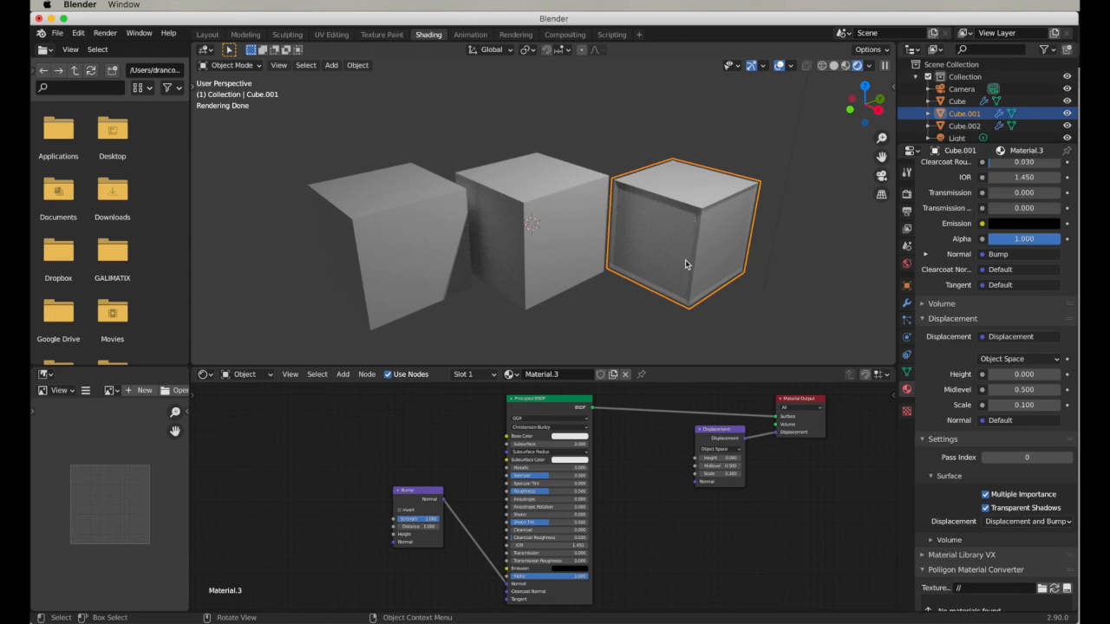
drag(720, 465, 671, 466)
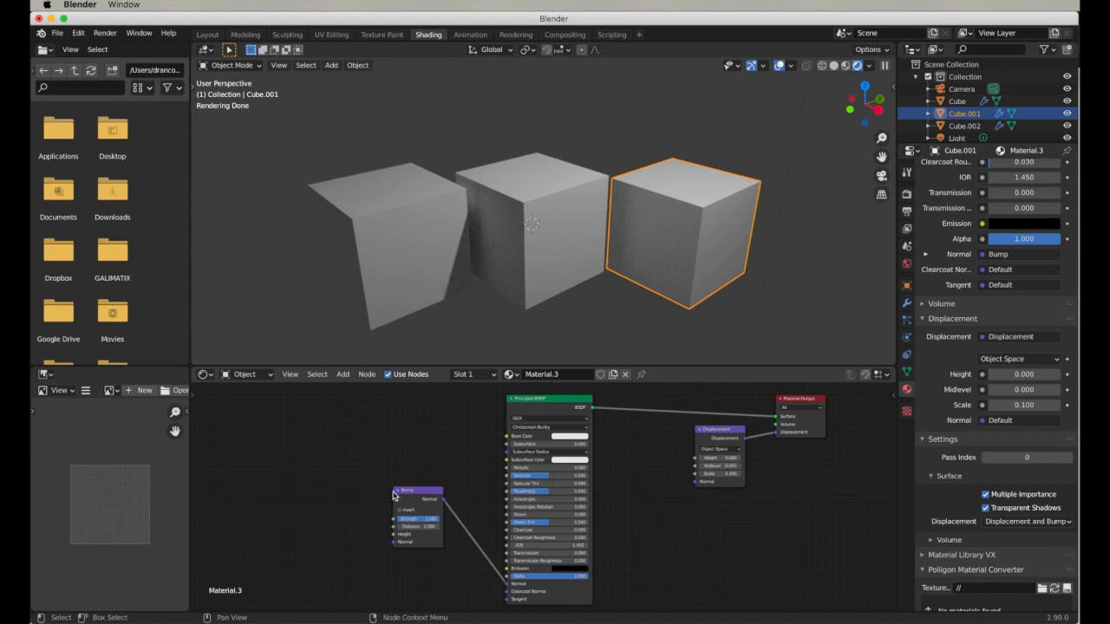
Add an Image Texture node to Material.3 and load TexturesCom_Brick_StoneCladding6_1K_height.tif from the texturas folder.
click(343, 375)
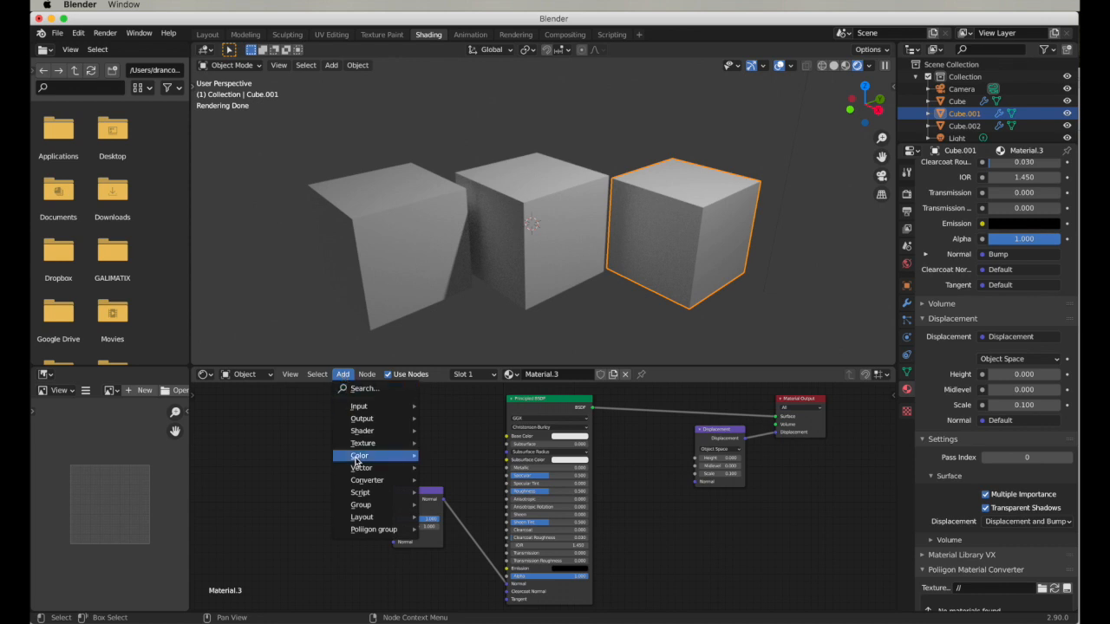
mouse_move(380, 447)
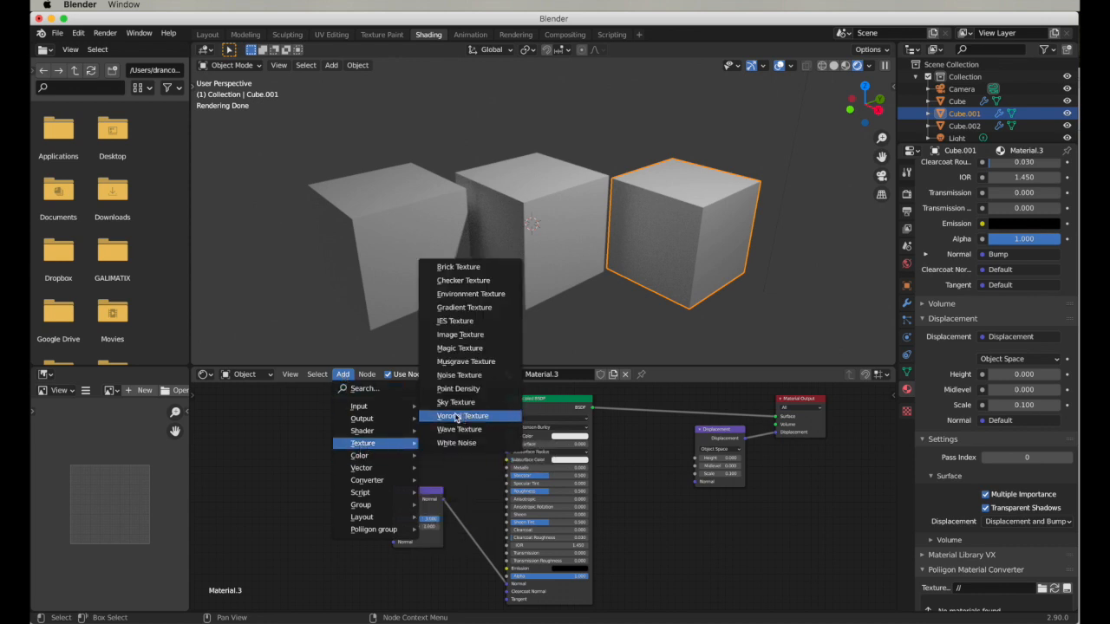
click(450, 338)
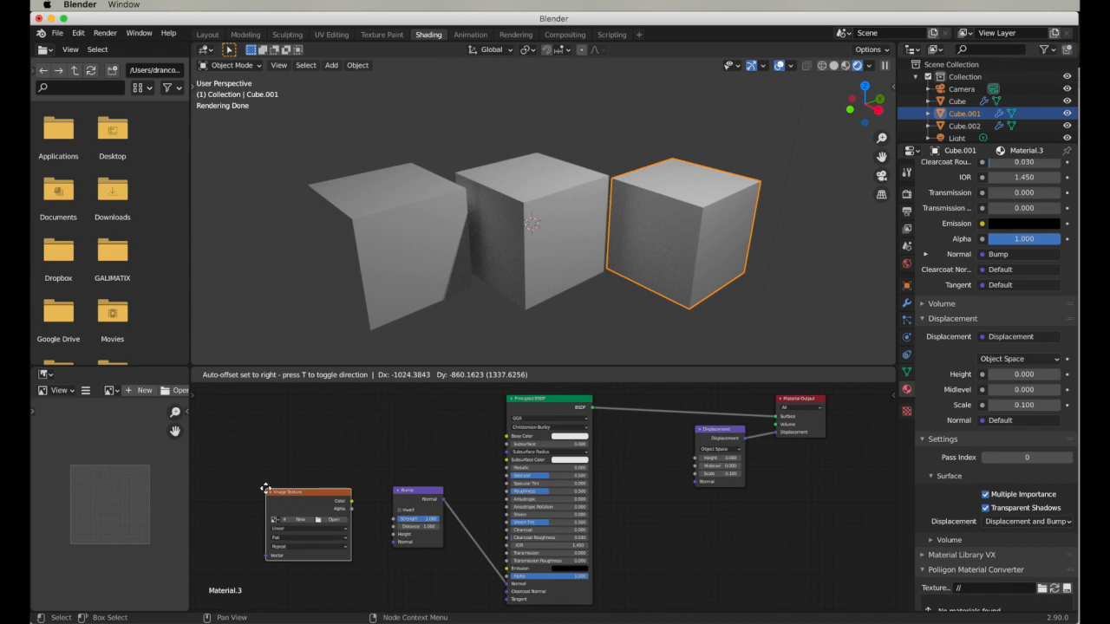
click(264, 490)
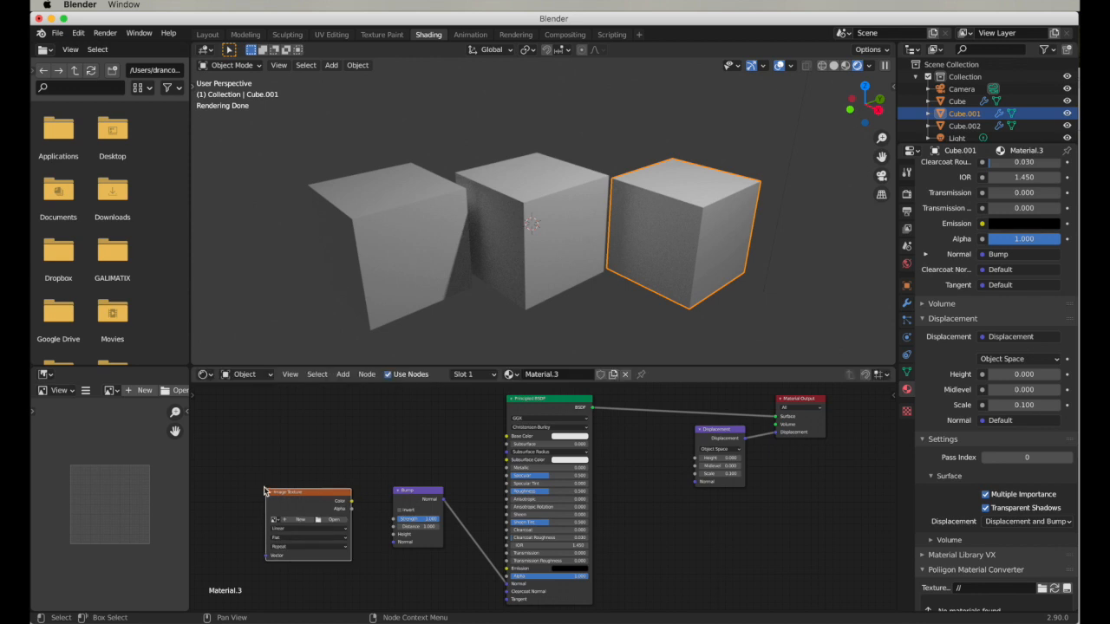
click(333, 520)
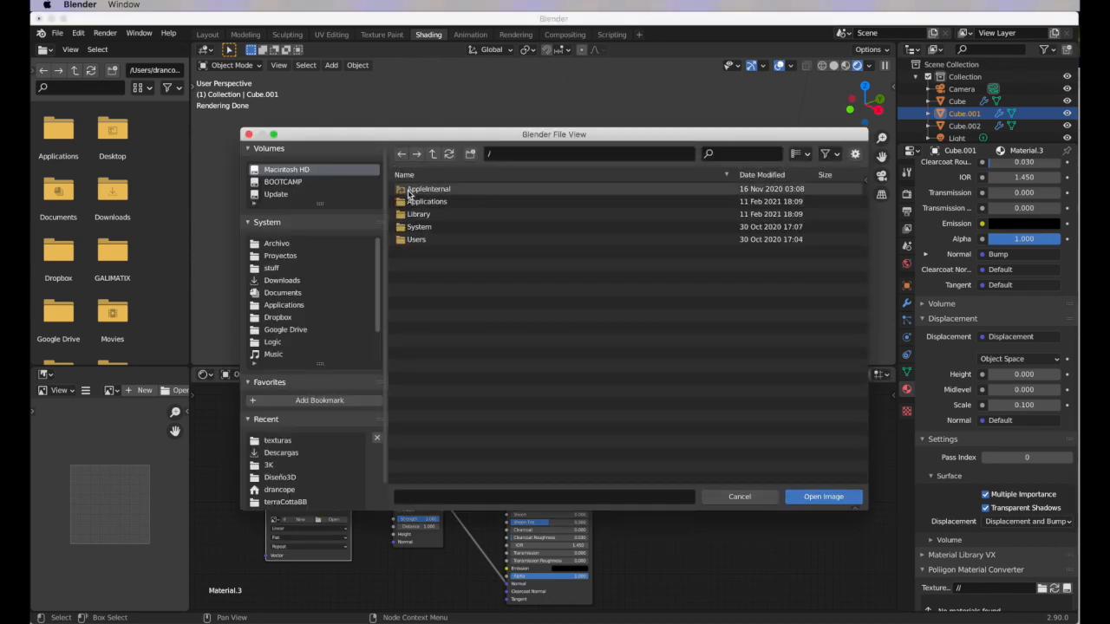
click(279, 440)
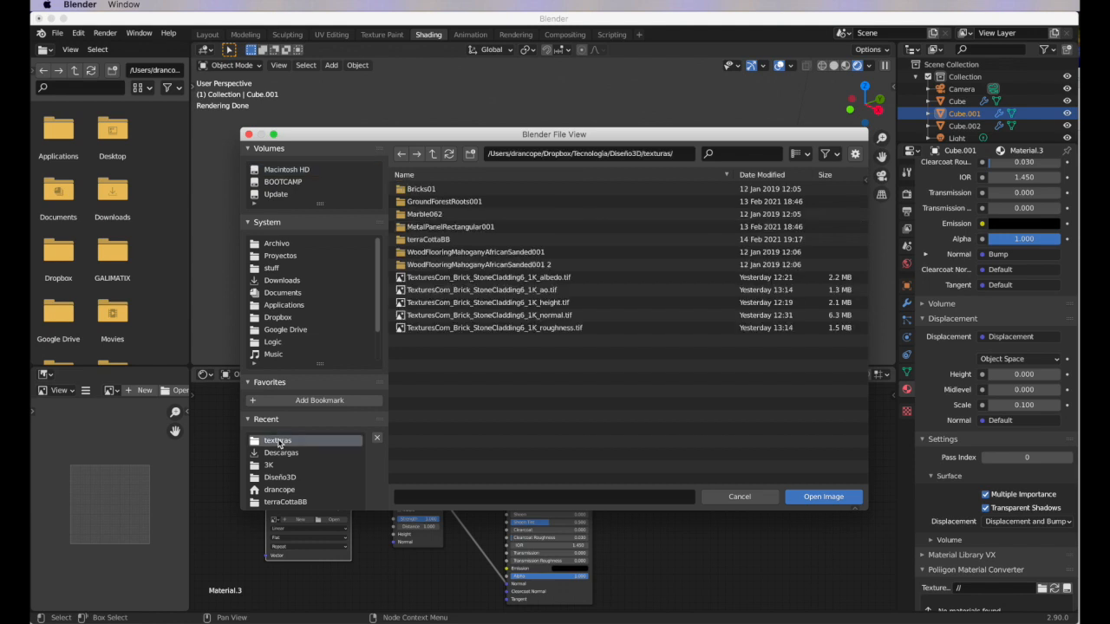
double_click(555, 308)
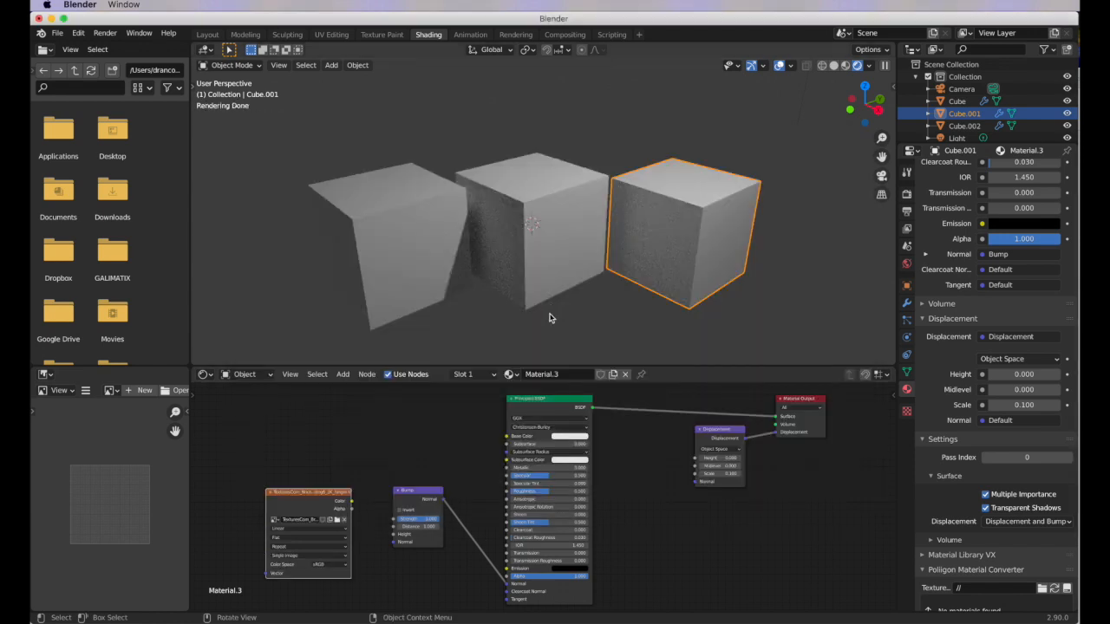
Link the height texture's Color output to the Height inputs of the Bump and Displacement nodes, and inspect Cube.001.
drag(351, 503, 396, 538)
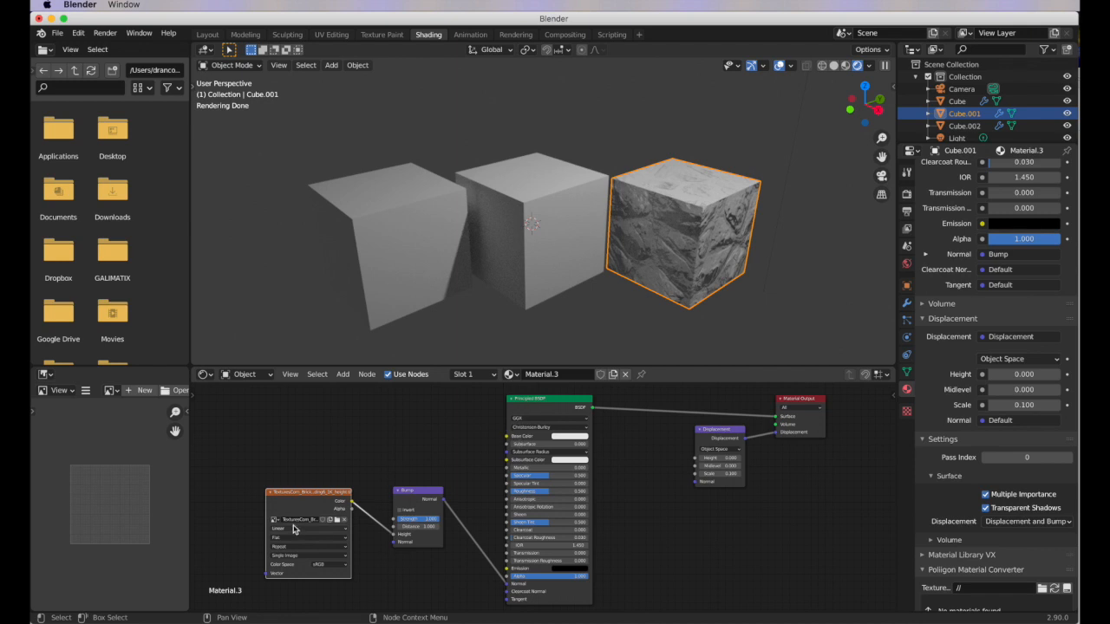
drag(347, 492, 695, 458)
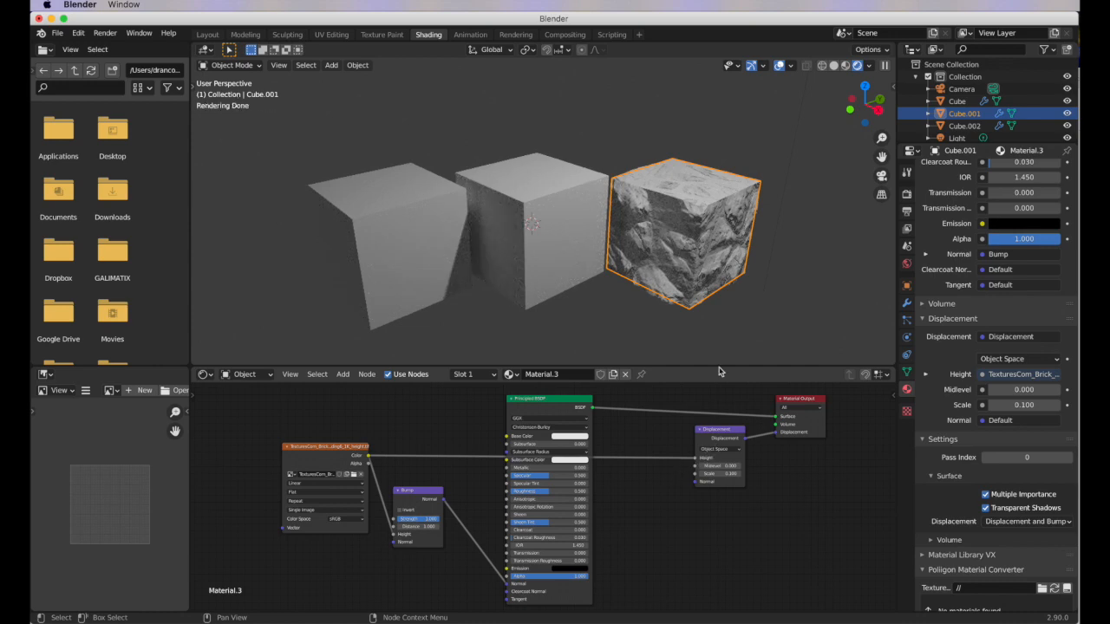
scroll(675, 325, up, 3)
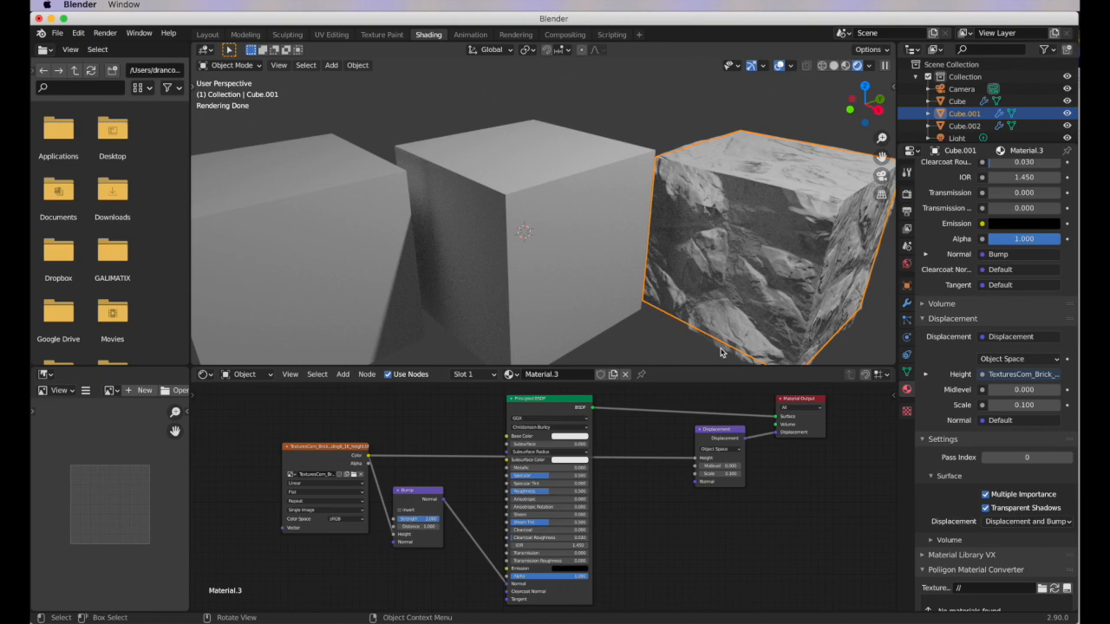
mouse_move(736, 318)
middle_down()
mouse_move(734, 343)
mouse_move(733, 318)
middle_up()
ctrl+scroll(731, 318, down, 1)
ctrl+scroll(733, 318, down, 3)
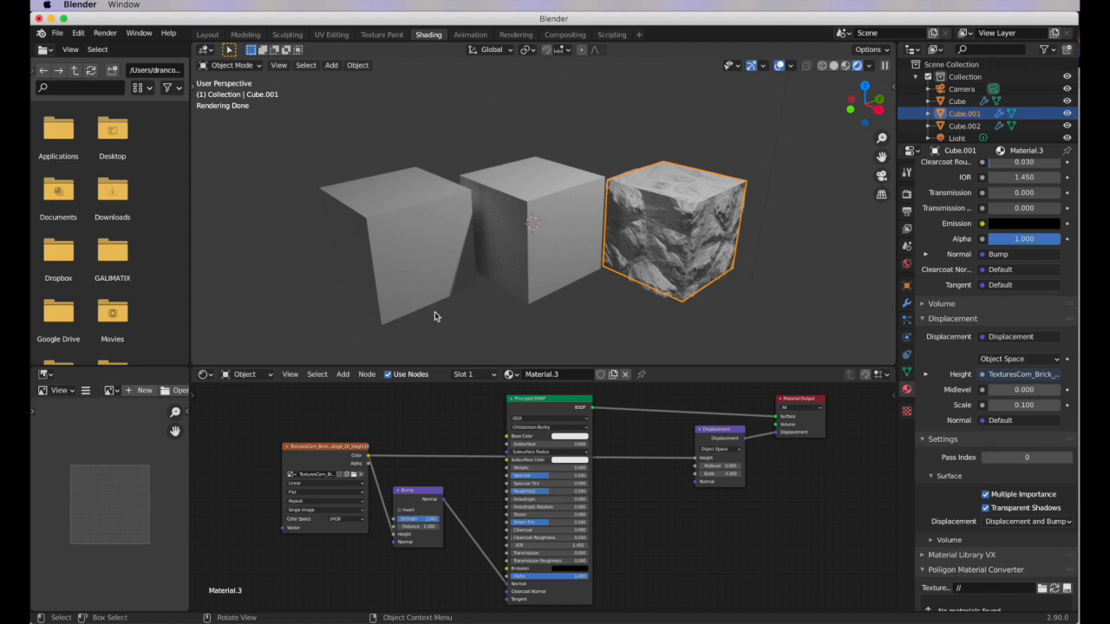
Add a Displacement node to the middle cube's Material.2, between the Principled BSDF and a Material Output moved farther away.
click(547, 255)
drag(648, 398, 837, 418)
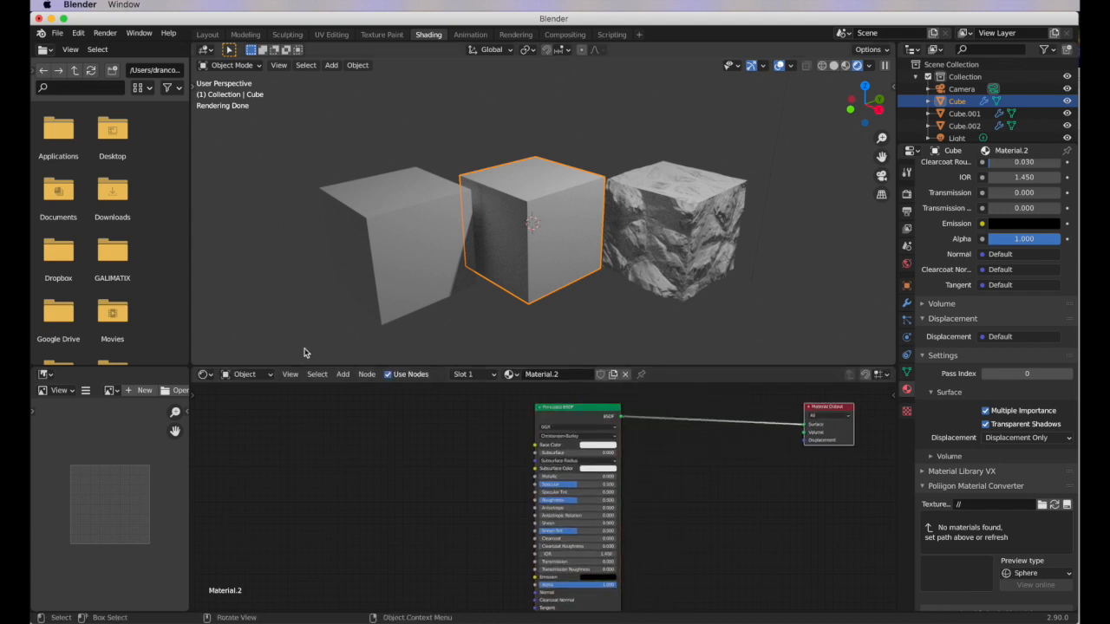
click(343, 374)
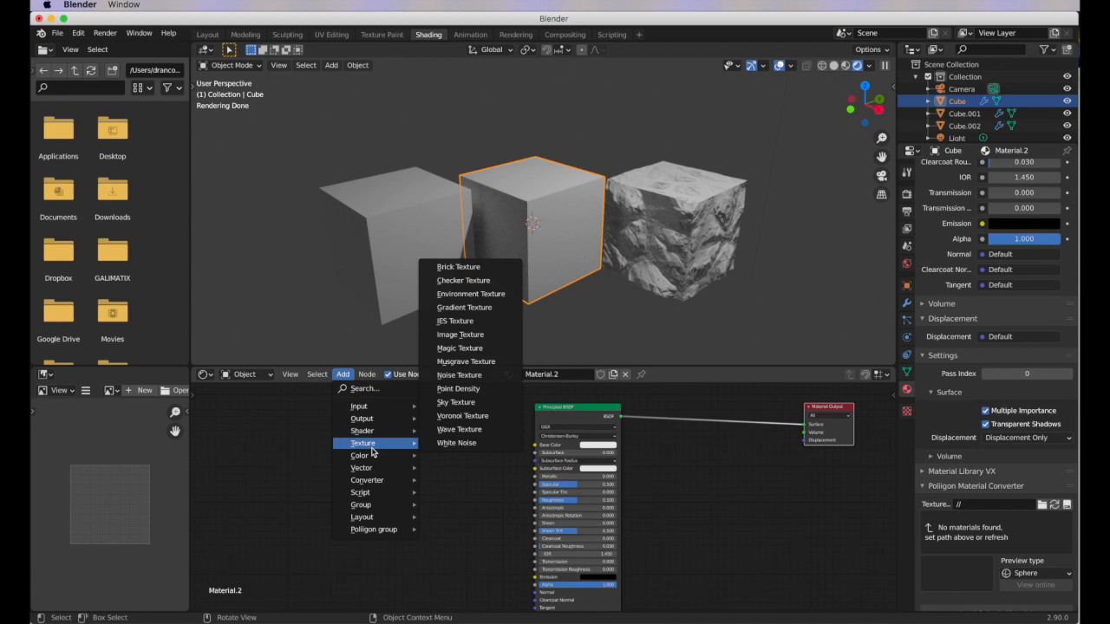
mouse_move(372, 467)
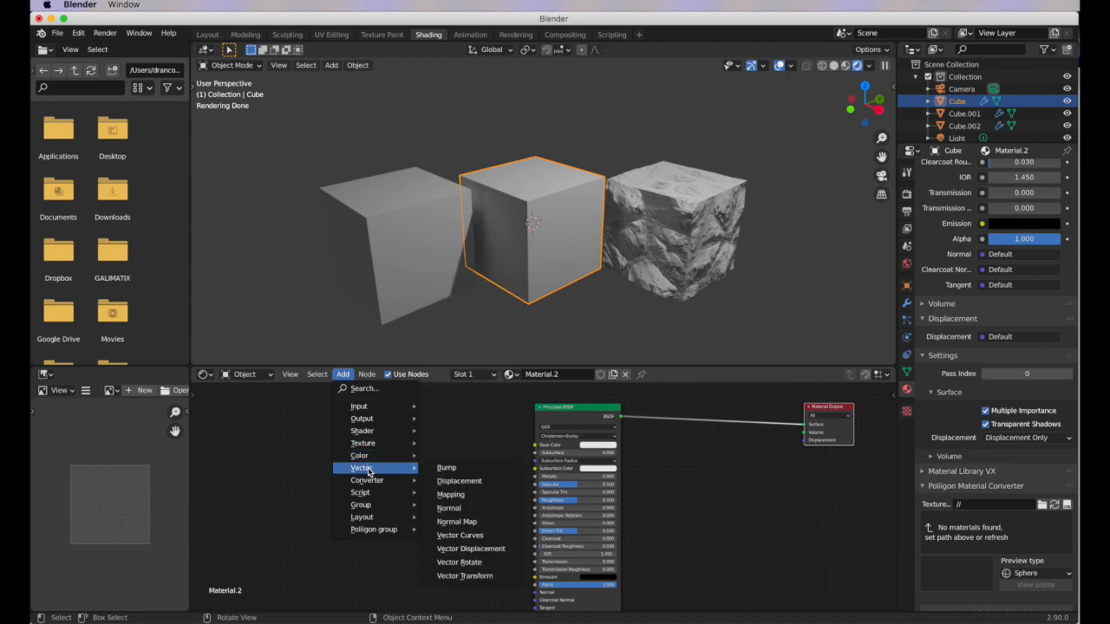
click(453, 482)
click(833, 436)
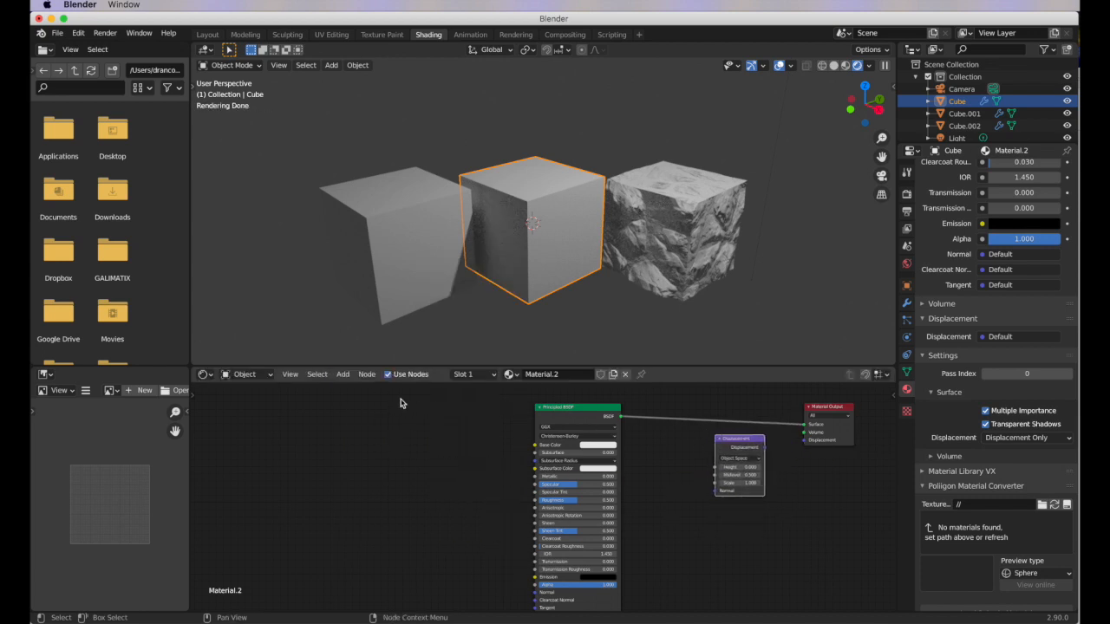
click(343, 376)
mouse_move(377, 469)
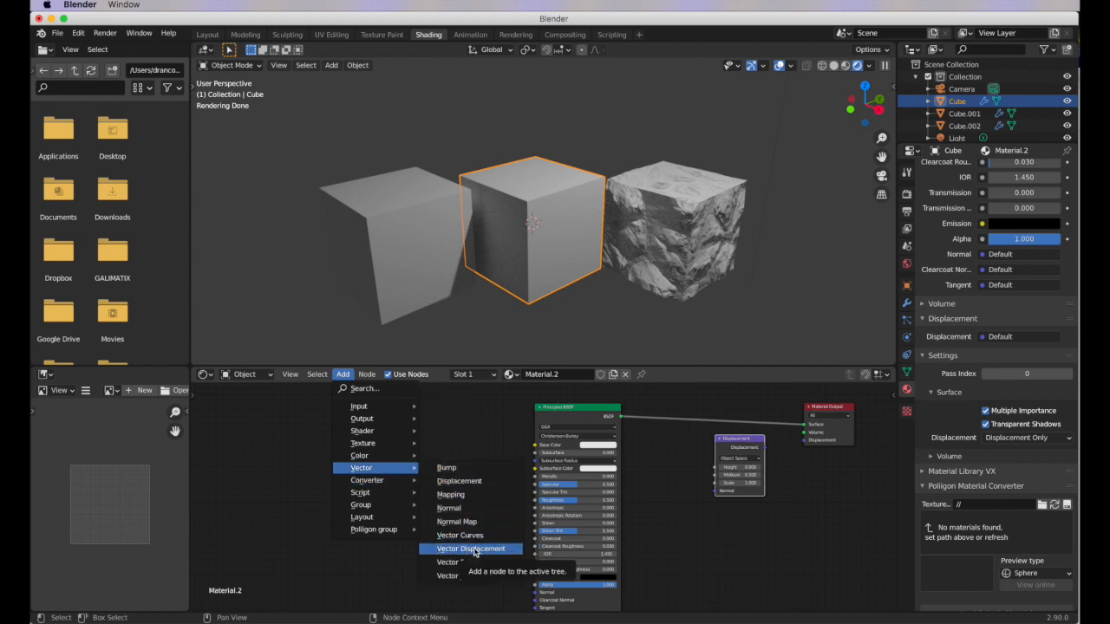
click(799, 513)
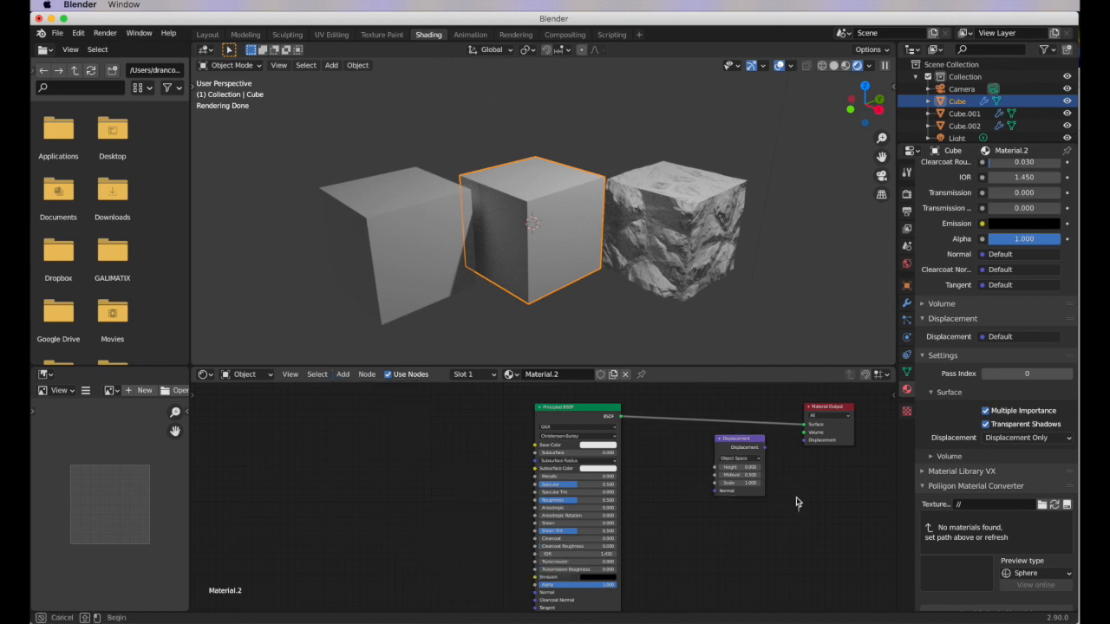
Link Material.2's Displacement node to the Material Output's Displacement input, with scale and midlevel both set to 0.100.
drag(765, 448, 805, 441)
drag(745, 484, 685, 483)
click(760, 483)
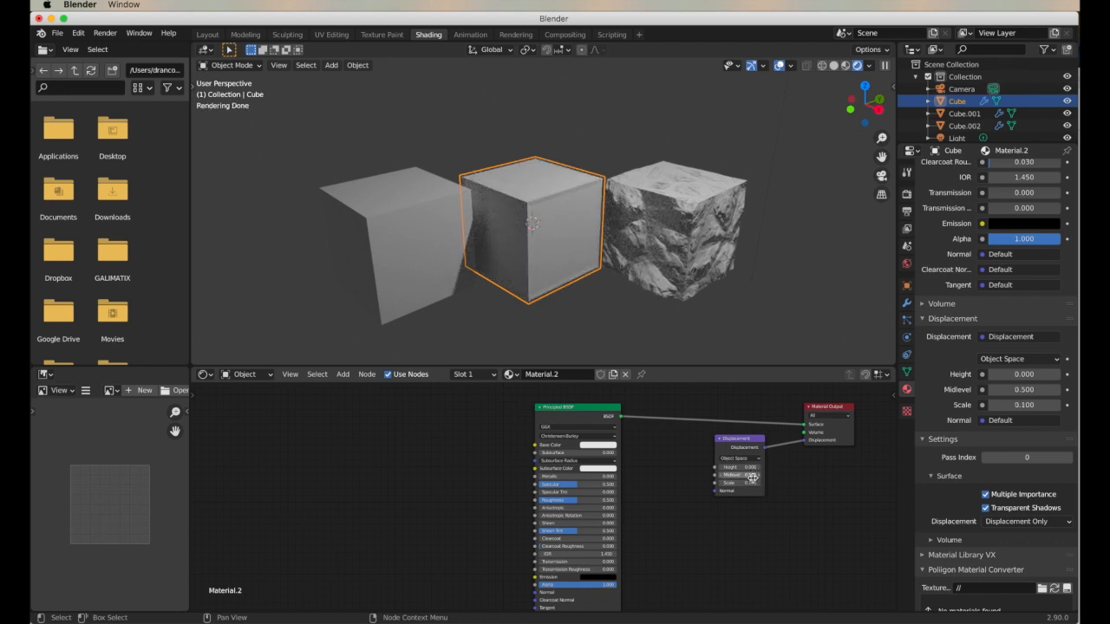
click(716, 478)
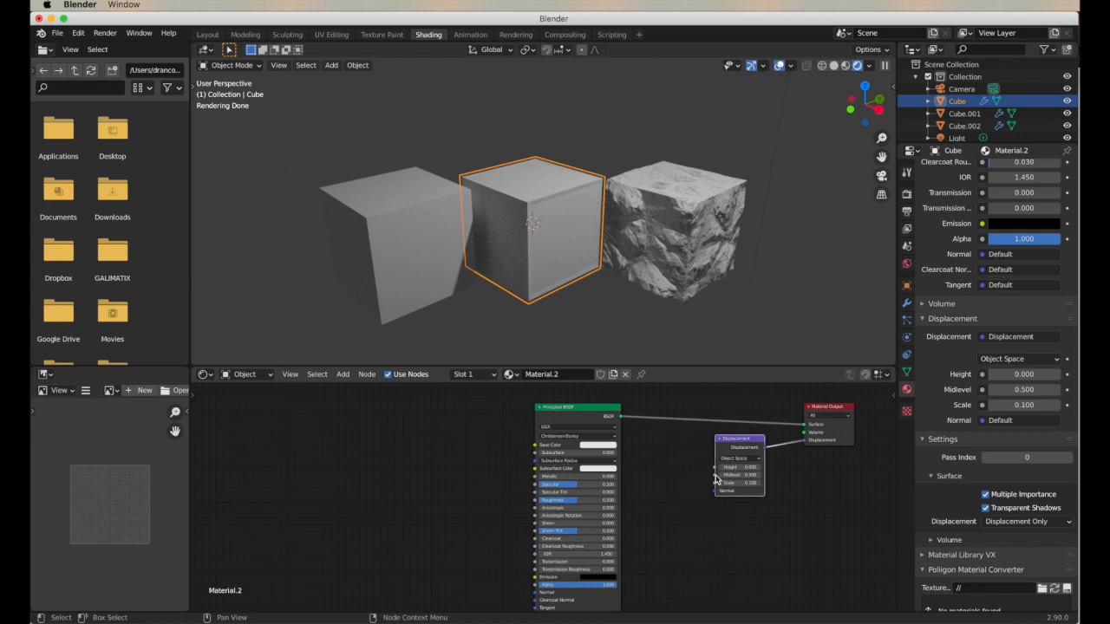
click(722, 476)
click(722, 476)
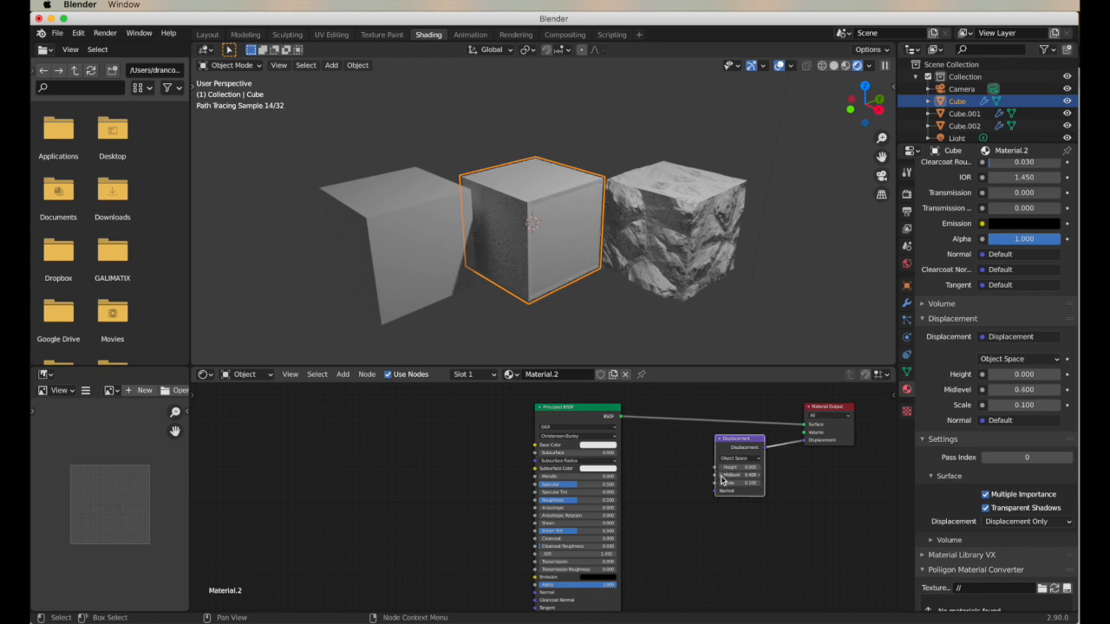
click(722, 477)
click(721, 476)
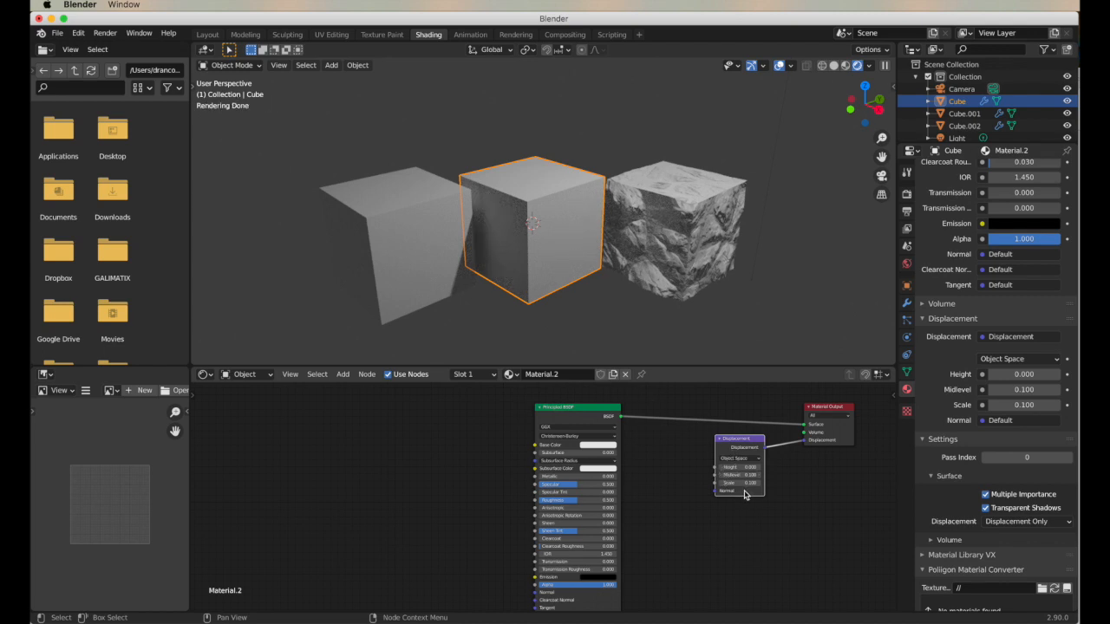
Add an Image Texture node below Material.2's Displacement node and link its Color output to the Height input.
click(342, 374)
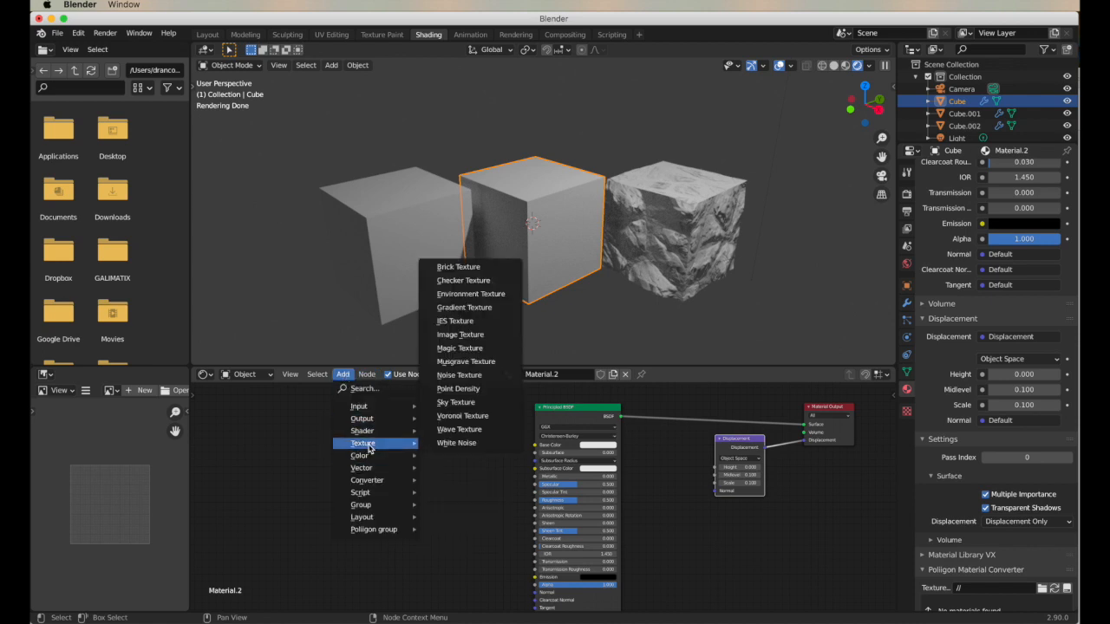
click(469, 340)
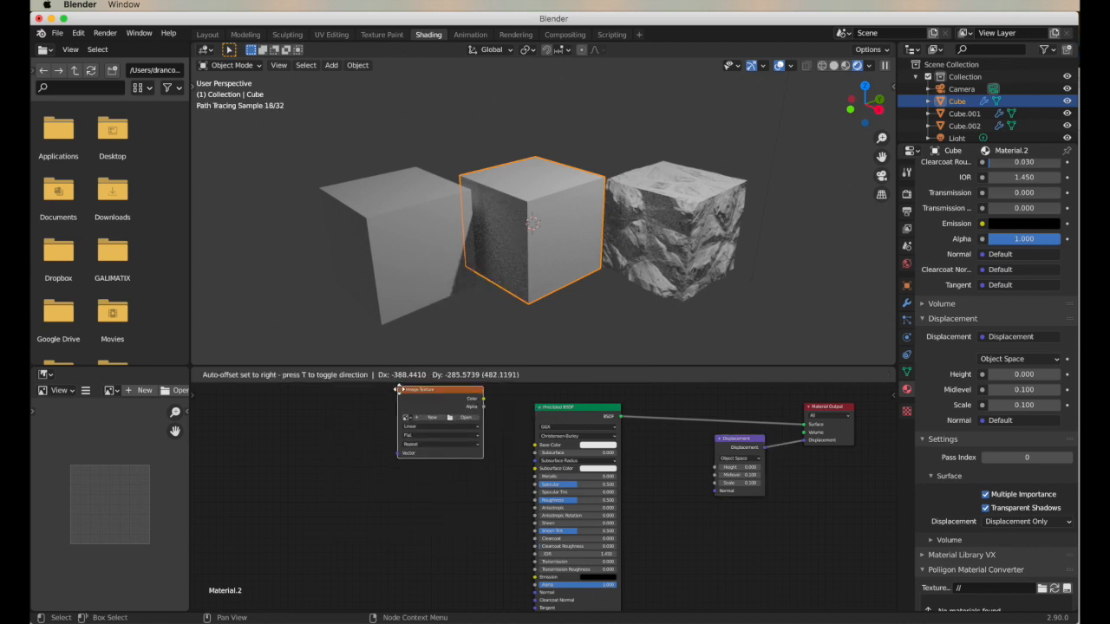
click(646, 501)
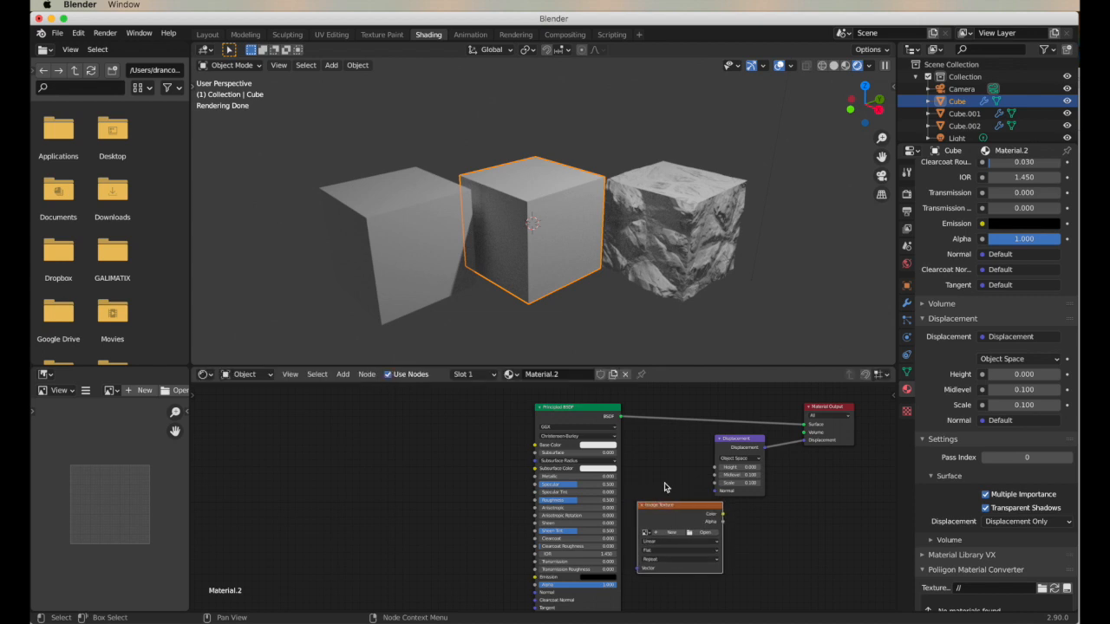
drag(729, 444, 752, 443)
drag(724, 517, 737, 466)
Load TexturesCom_Brick_StoneCladding6_1K_height.tif from the texturas folder into Material.2's Image Texture node.
click(704, 535)
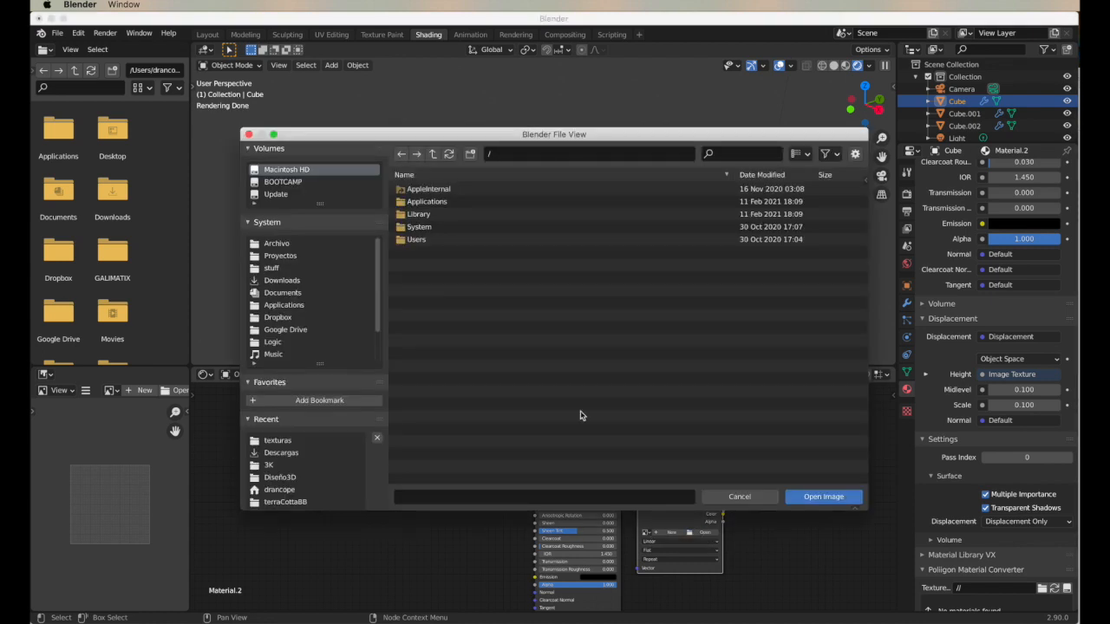
click(289, 442)
double_click(520, 303)
Spread out Material.2's nodes by moving the Principled BSDF and the height Image Texture farther from the Displacement node.
drag(579, 406, 501, 407)
drag(653, 511, 613, 465)
drag(505, 412, 510, 415)
scroll(760, 440, down, 1)
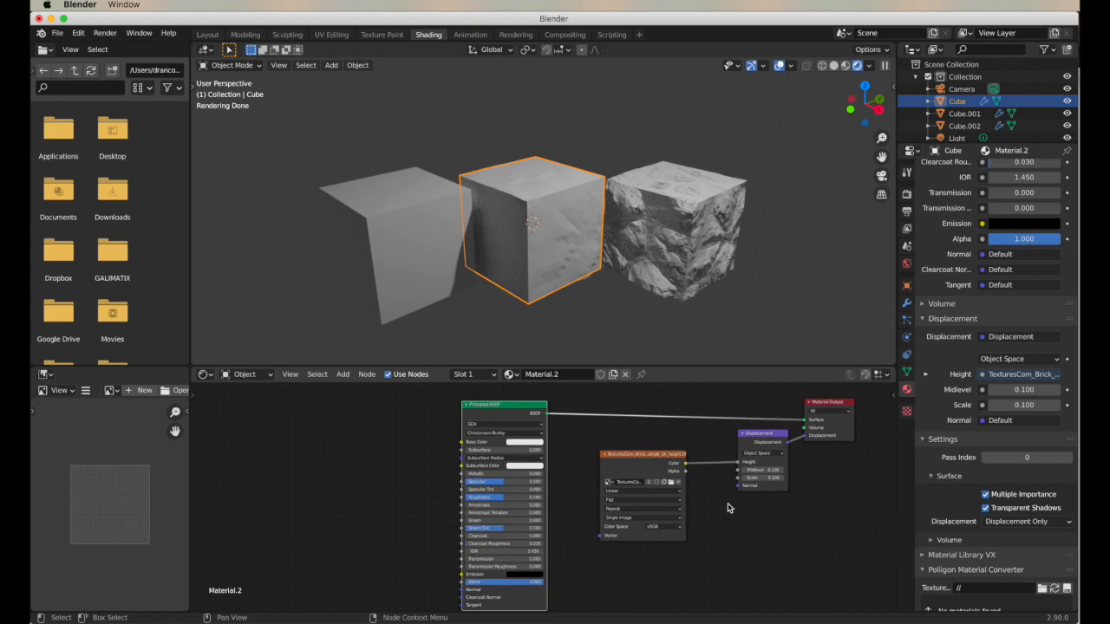
Try a higher midlevel on Material.2's Displacement node and restore it to 0.100.
click(783, 471)
click(783, 471)
click(744, 470)
click(744, 470)
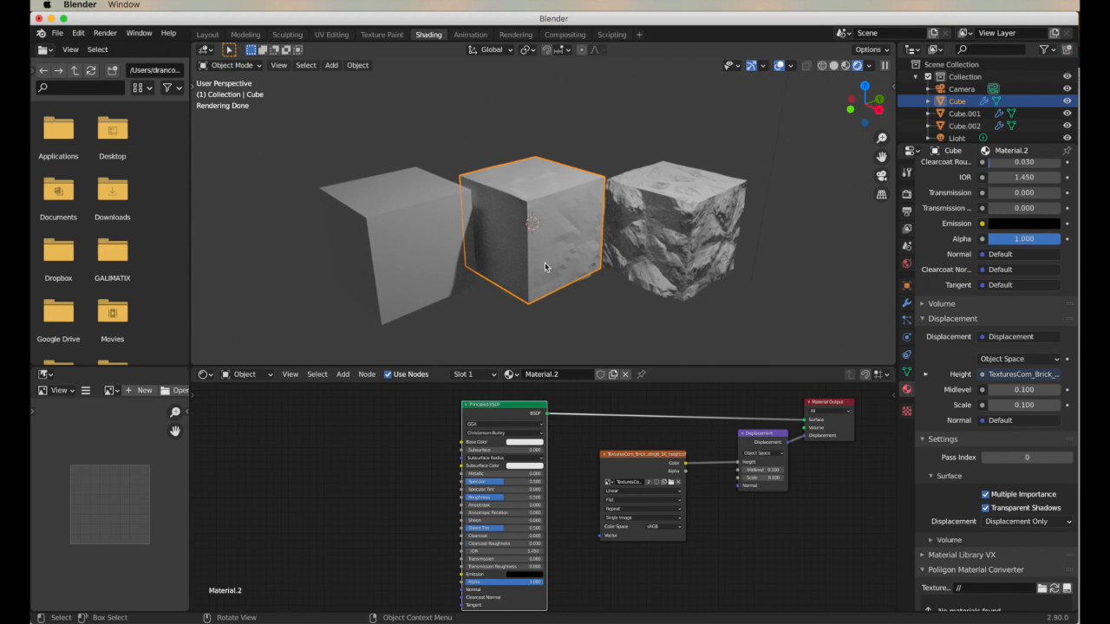
Select Cube.002, which uses Bump Only, and add a Bump node before the Principled BSDF in its material.
middle_drag(545, 262, 548, 262)
click(389, 280)
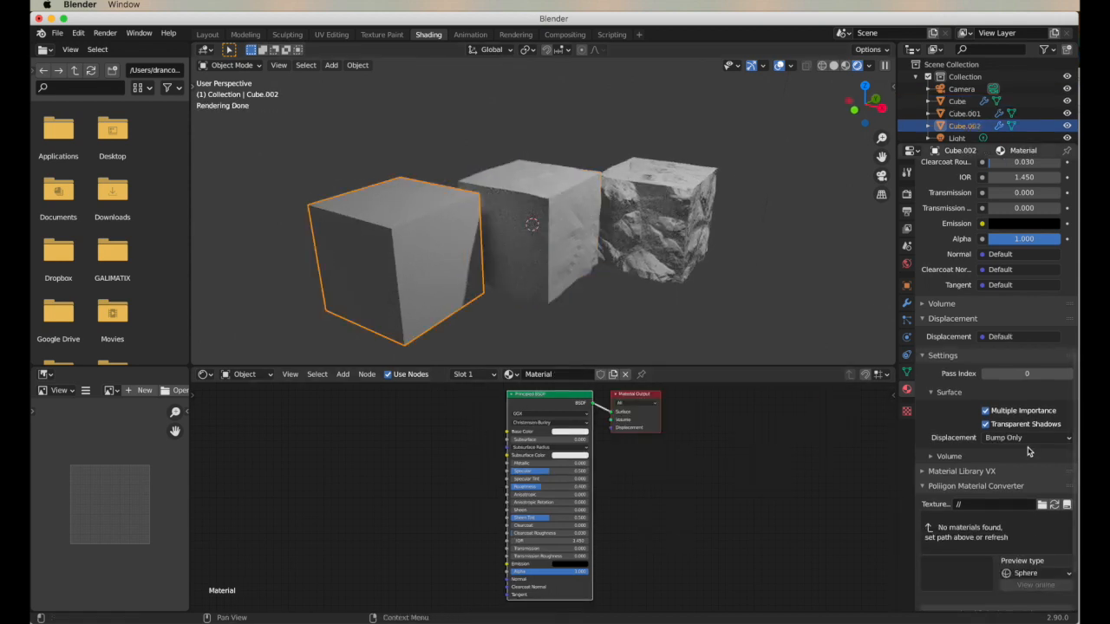
click(343, 376)
mouse_move(373, 483)
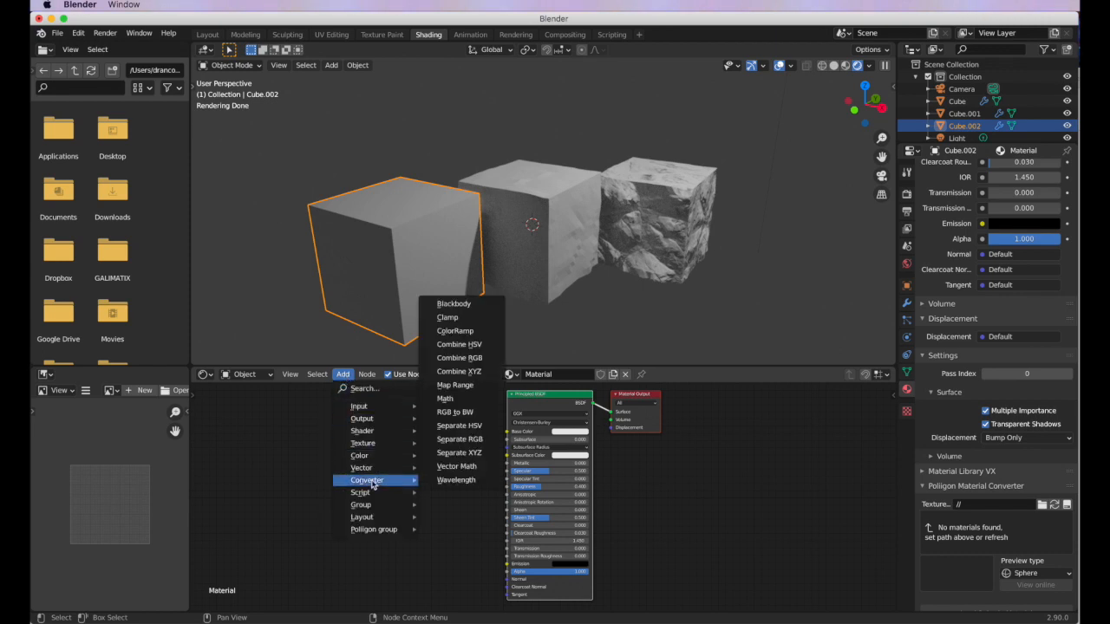
click(458, 468)
click(414, 535)
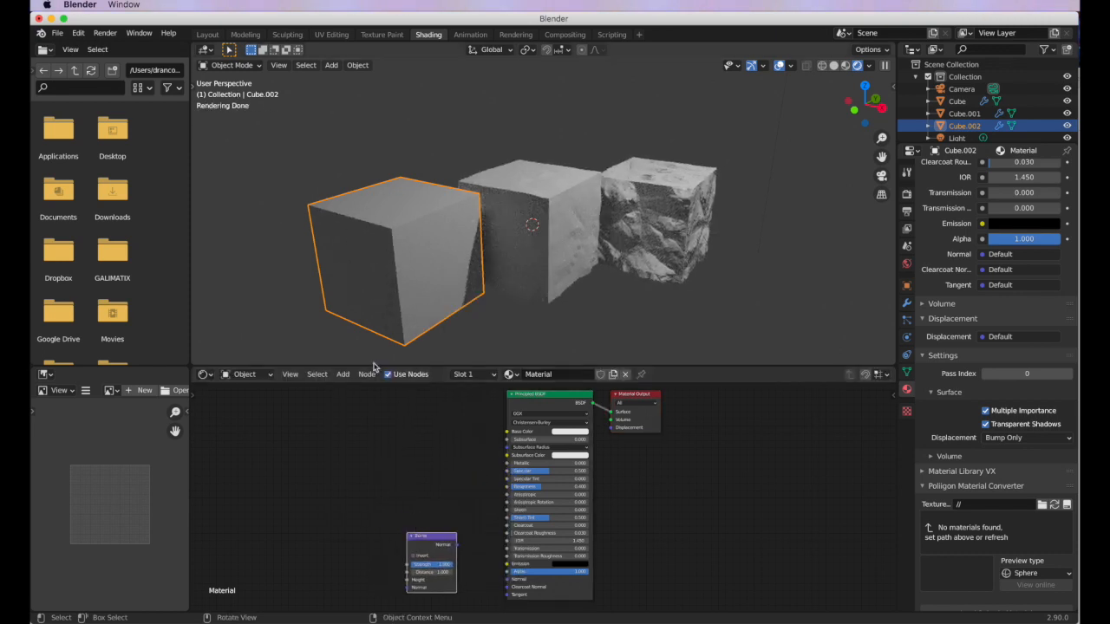
Add an Image Texture node to Cube.002's material and link its Color output to the Bump node's Height input.
click(342, 374)
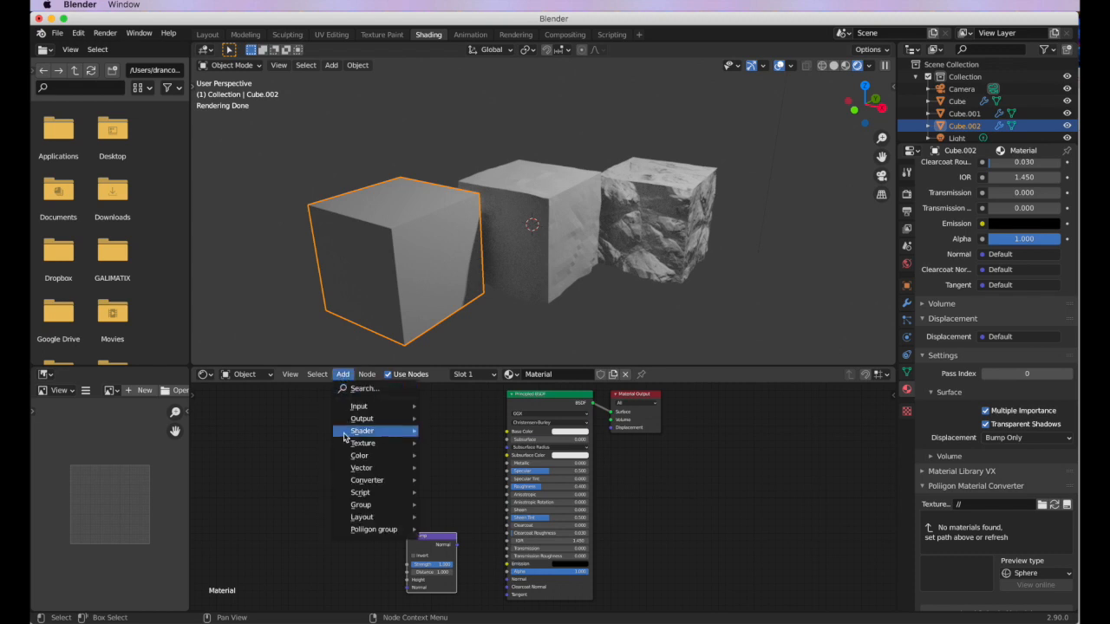
mouse_move(354, 482)
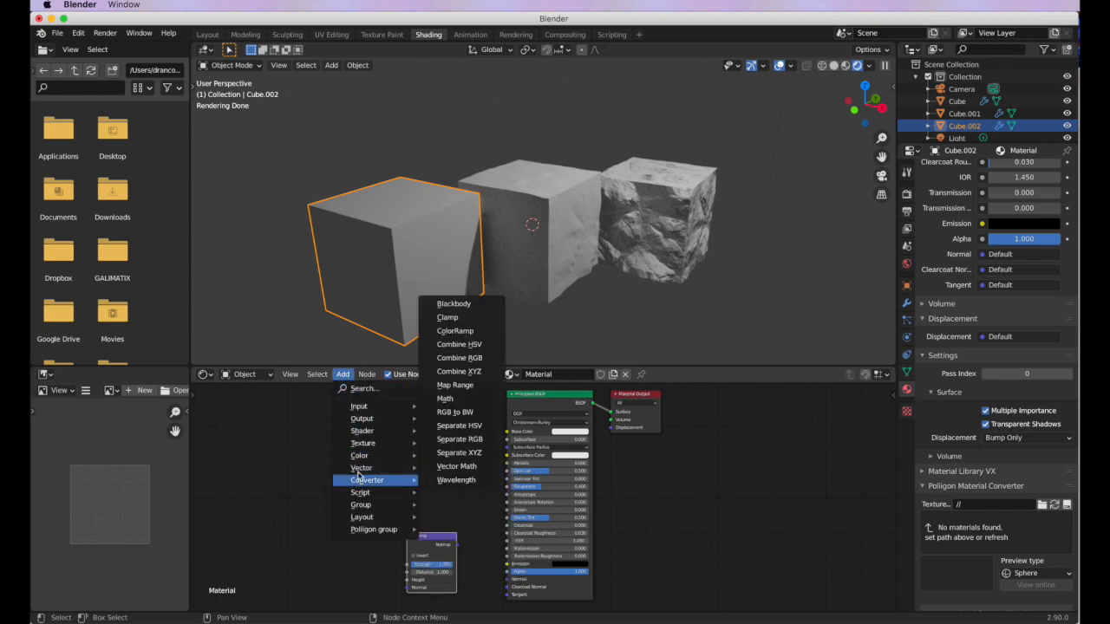
mouse_move(364, 445)
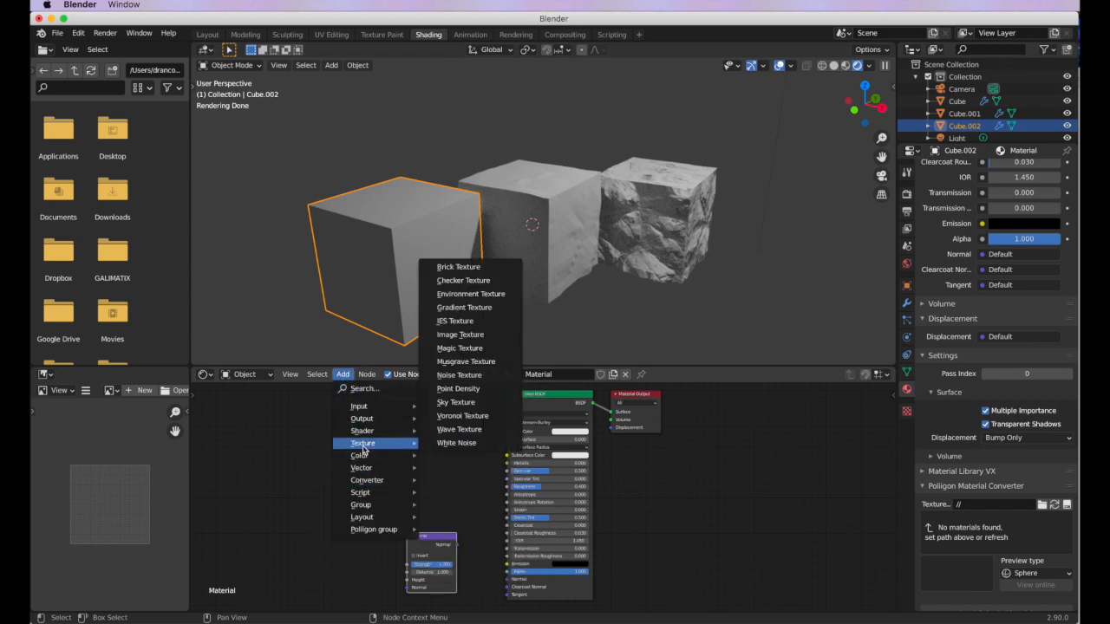
click(481, 339)
click(263, 527)
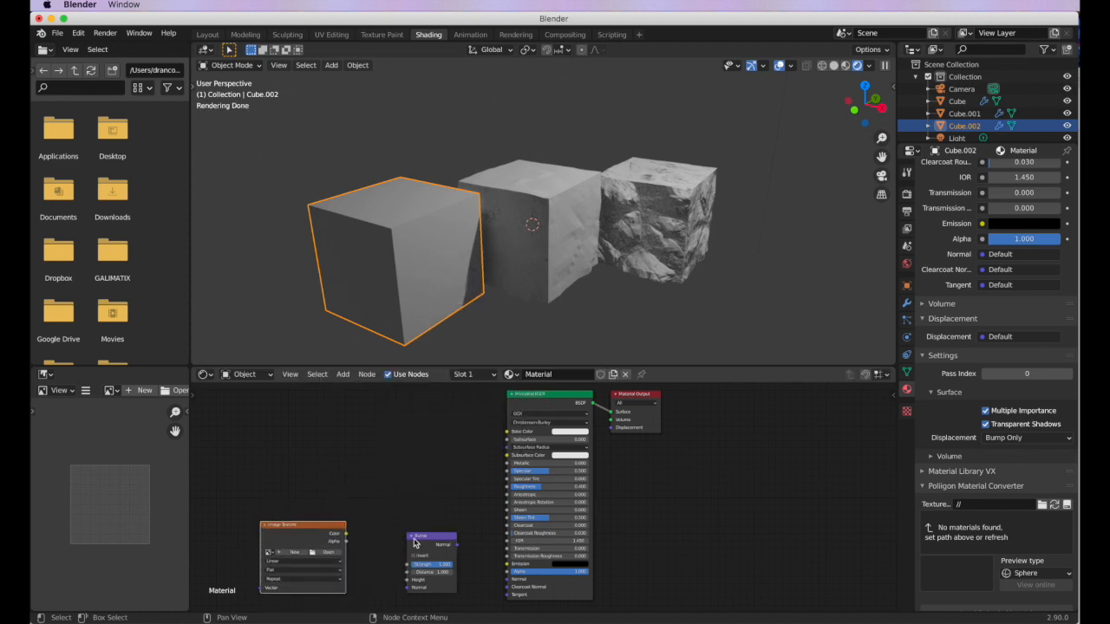
drag(347, 534, 407, 579)
Load TexturesCom_Brick_StoneCladding6_1K_height.tif from the texturas folder into the Image Texture node feeding the Bump node.
click(330, 553)
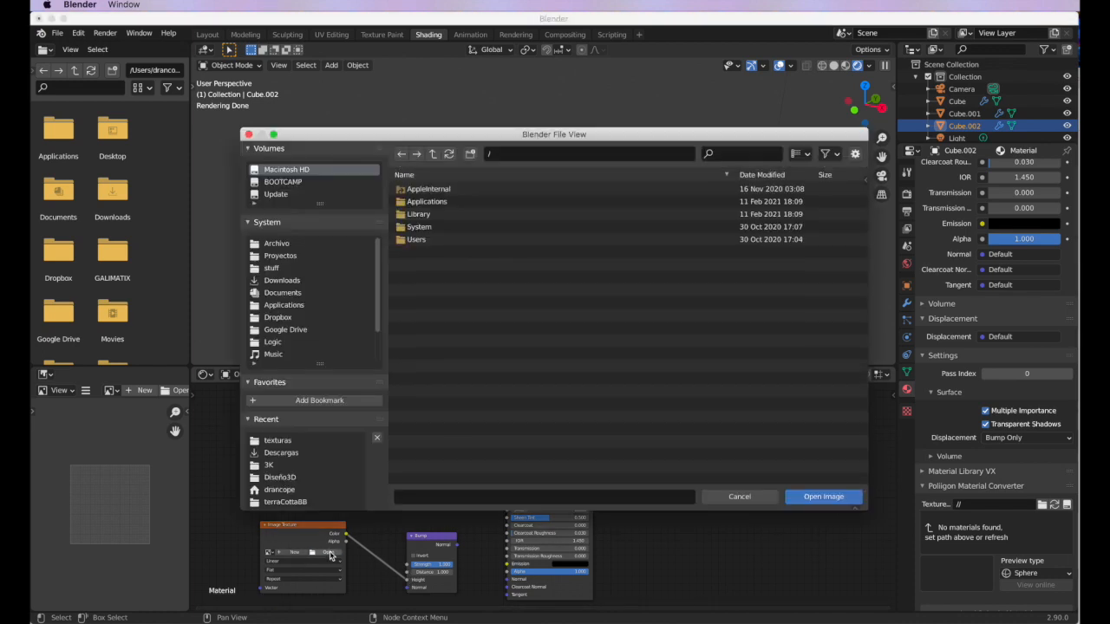
click(274, 443)
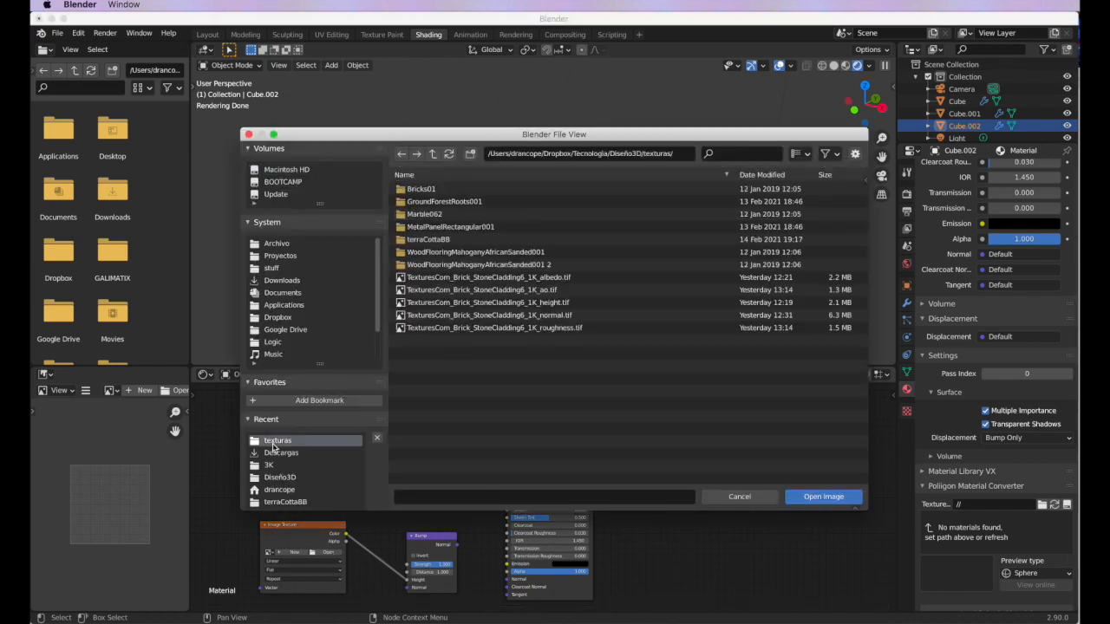
double_click(507, 303)
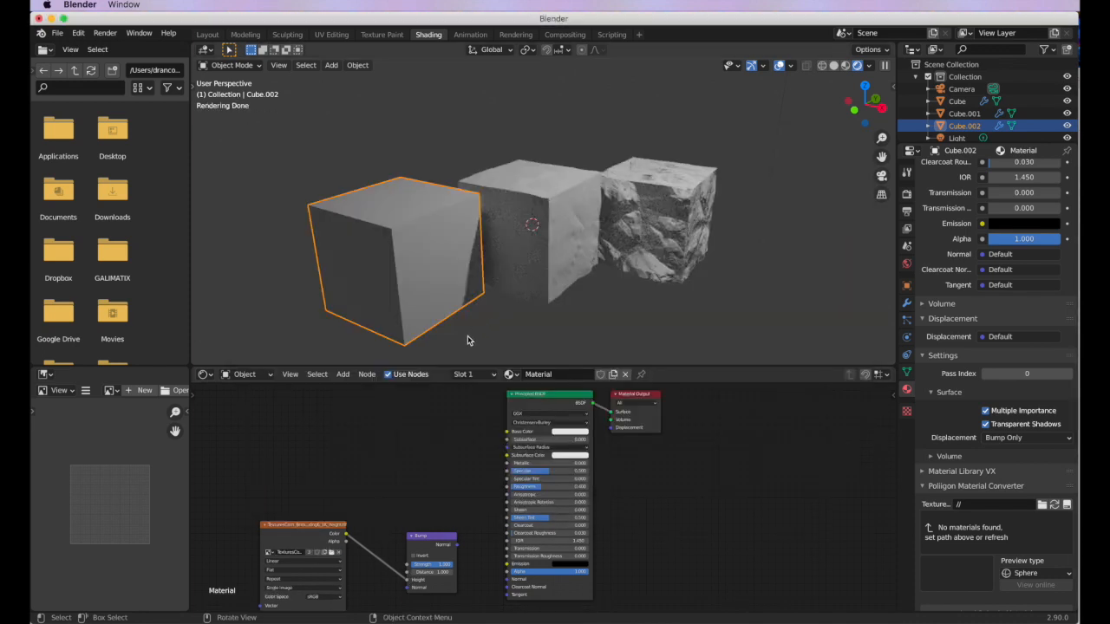
Link the Bump node to the Principled BSDF's Normal input, fine-tune the bump strength, and move the Material Output farther away.
drag(458, 544, 507, 581)
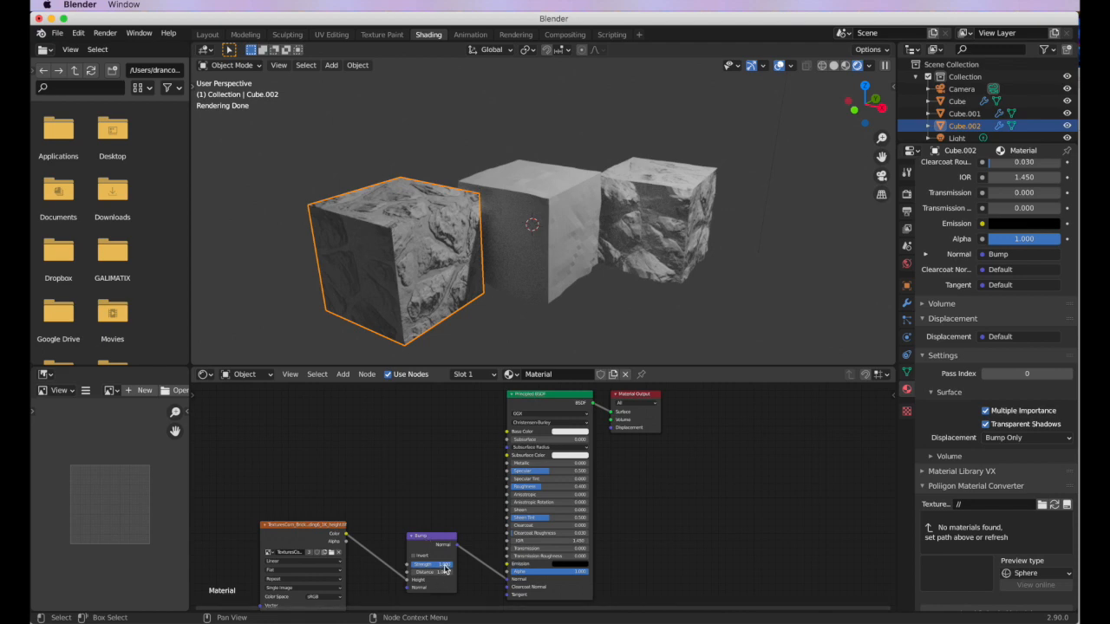
drag(438, 564, 441, 564)
drag(441, 565, 450, 565)
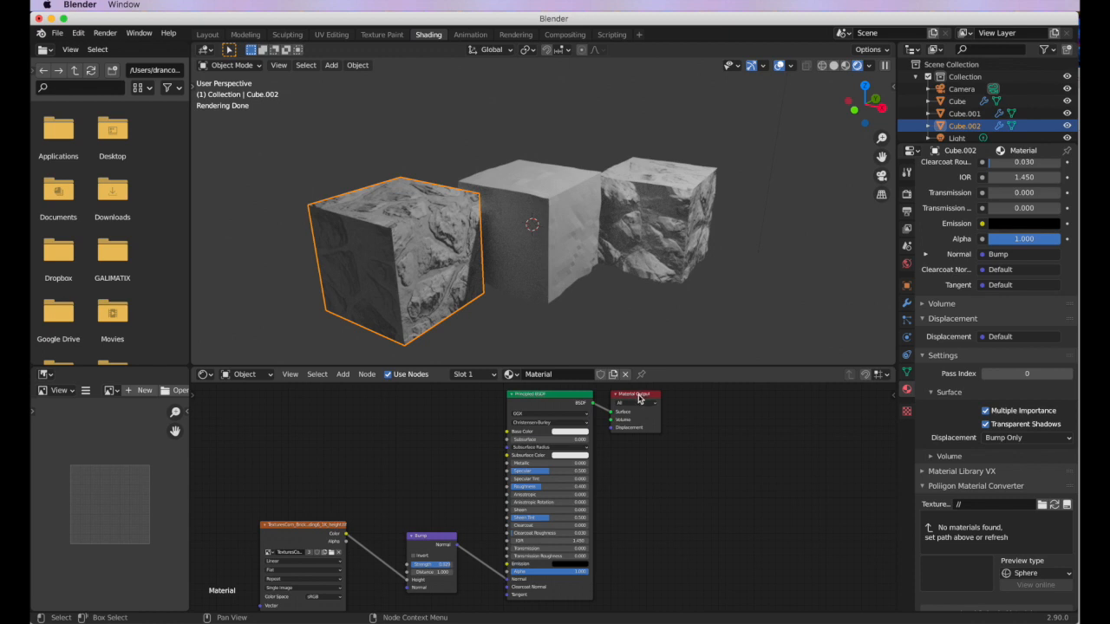
drag(639, 398, 709, 392)
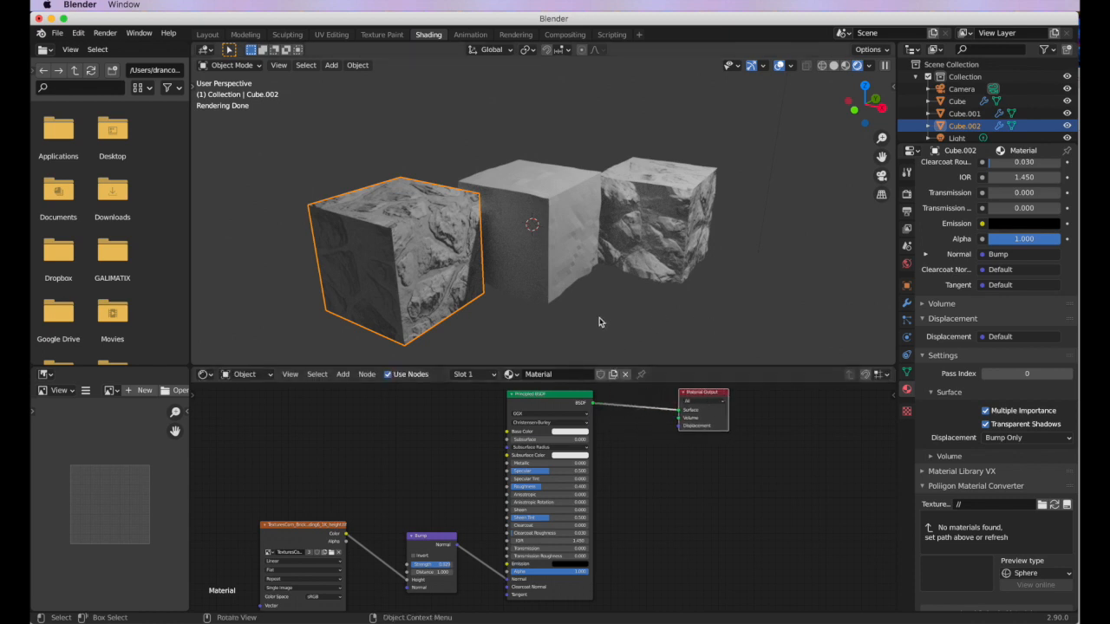
Render the scene to compare the three cubes, close the render window, and clear the selection.
key(F12)
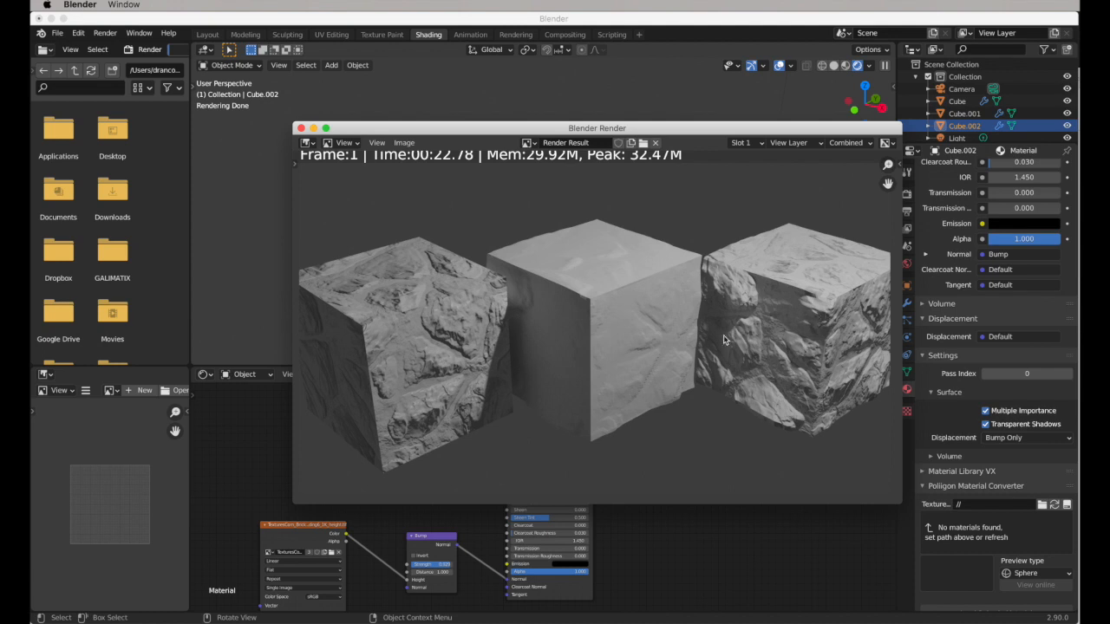
click(301, 129)
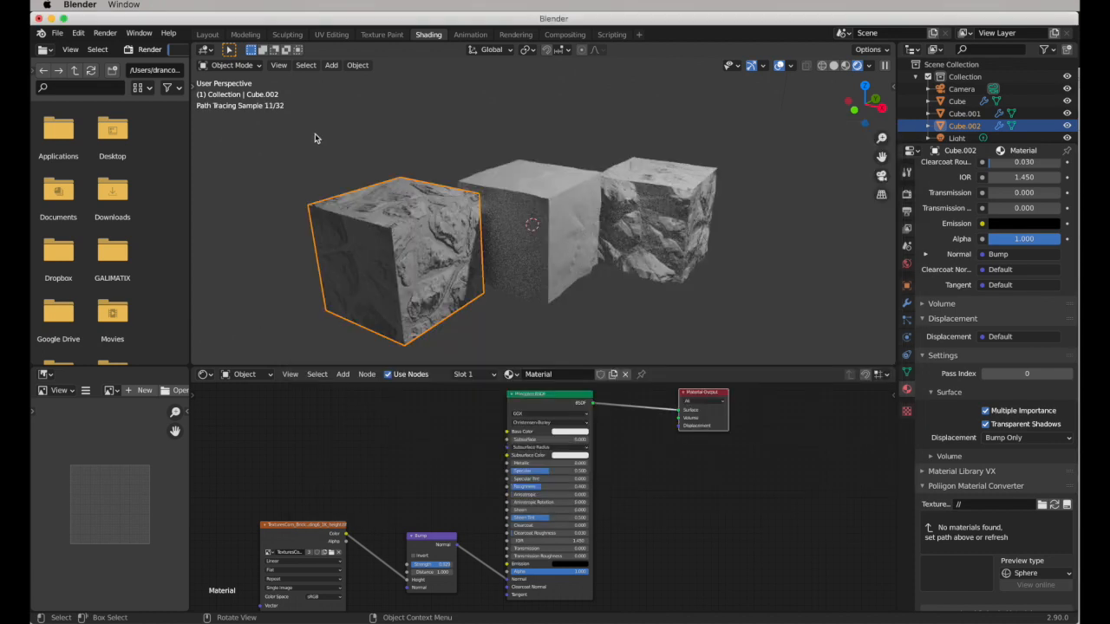
click(665, 324)
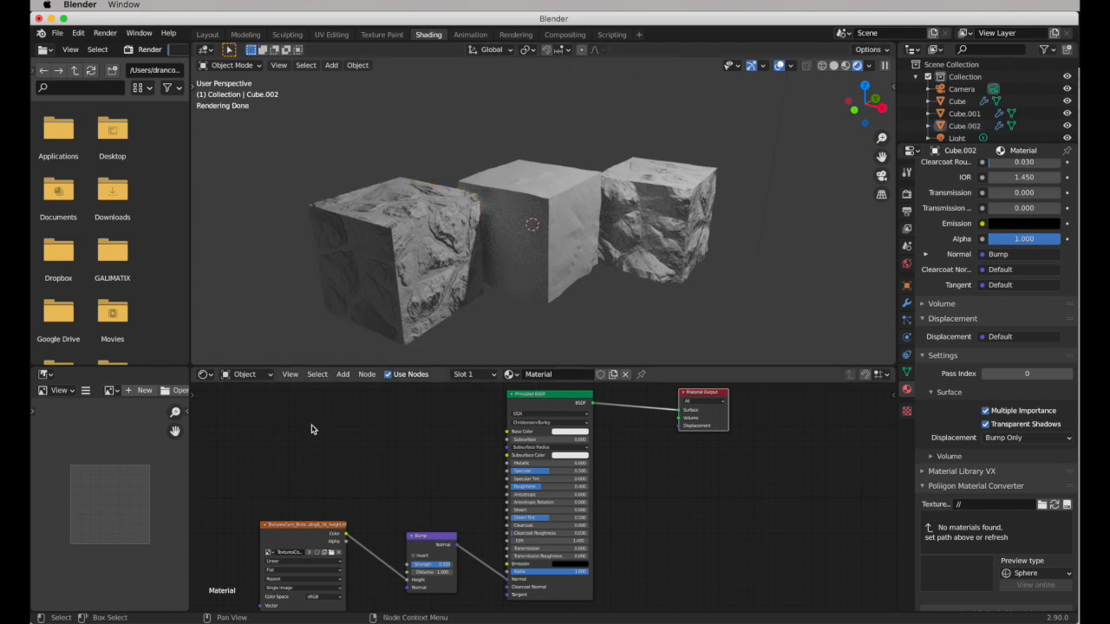
Select Cube.002 and add a Normal Map node above the Bump node in its material.
click(381, 303)
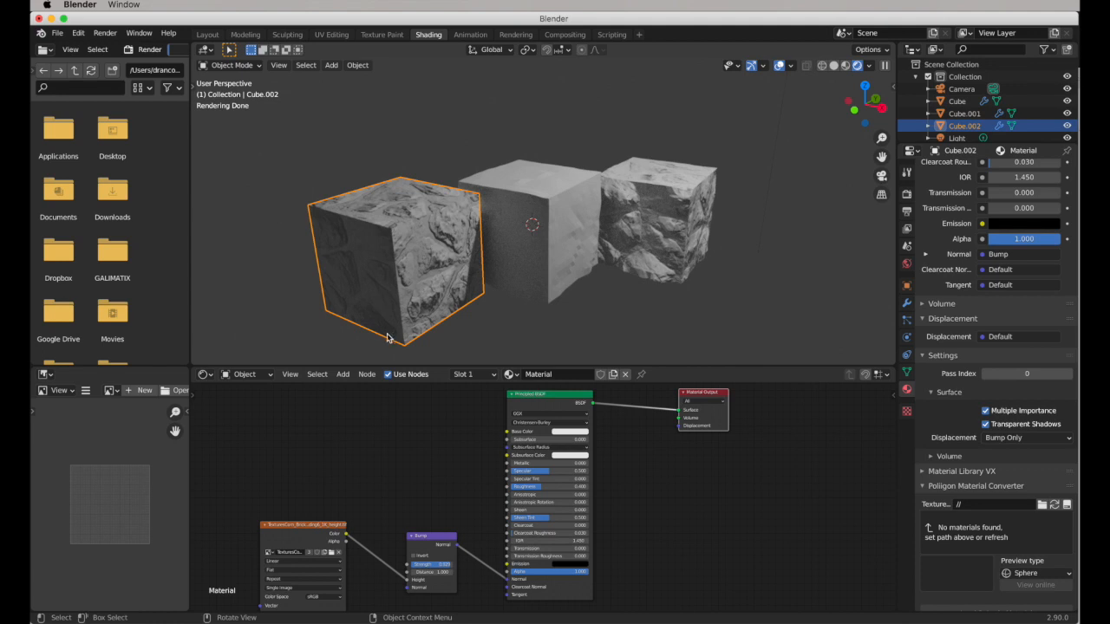
click(341, 374)
mouse_move(368, 469)
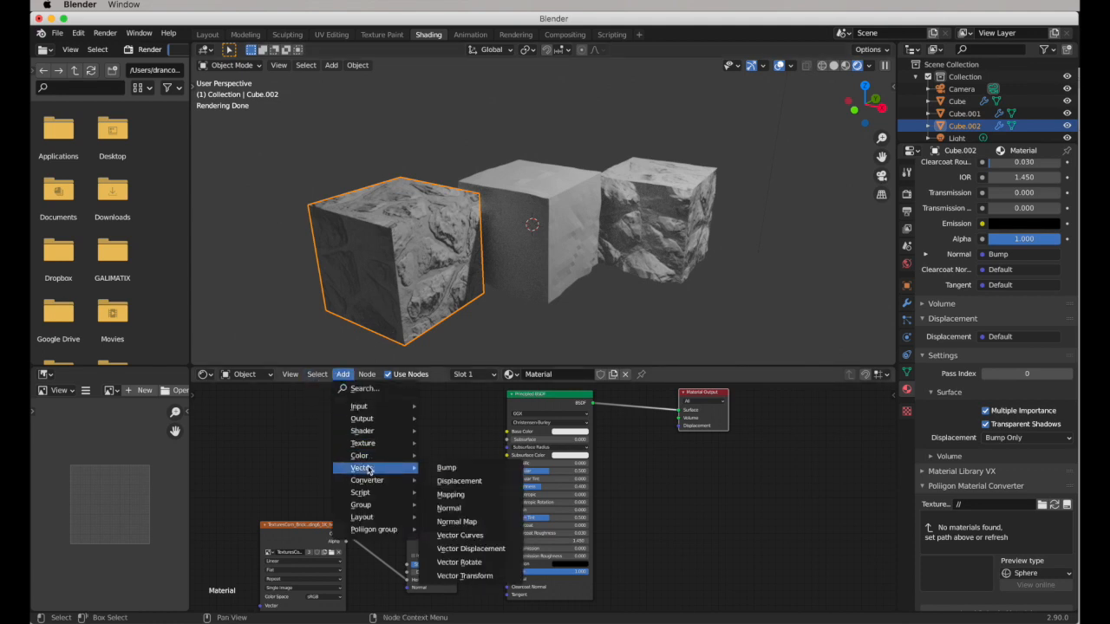
click(473, 525)
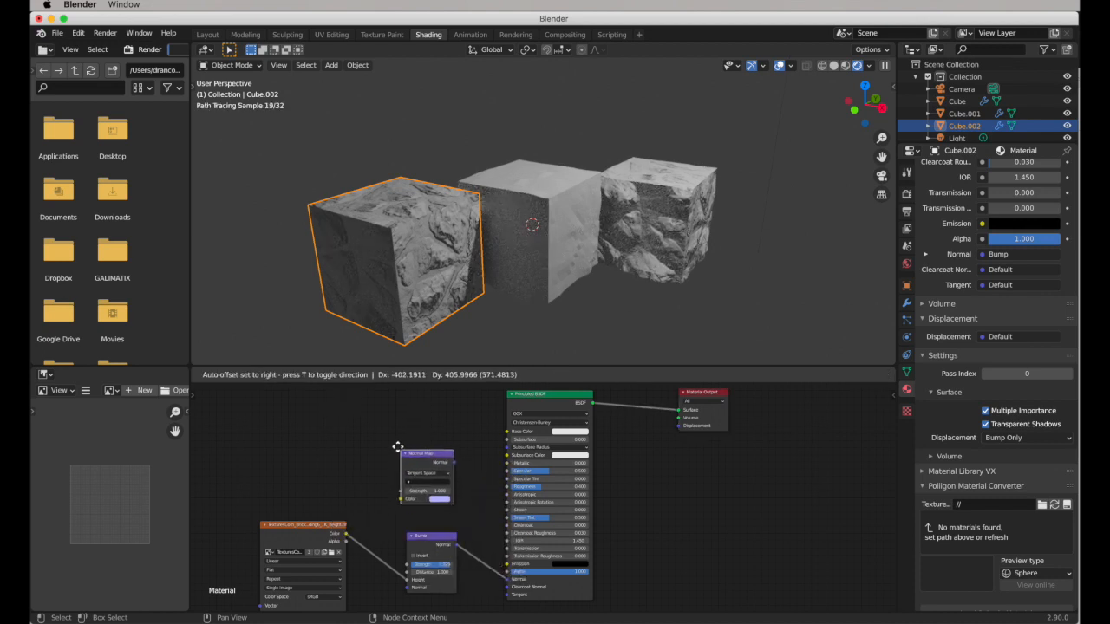
click(399, 444)
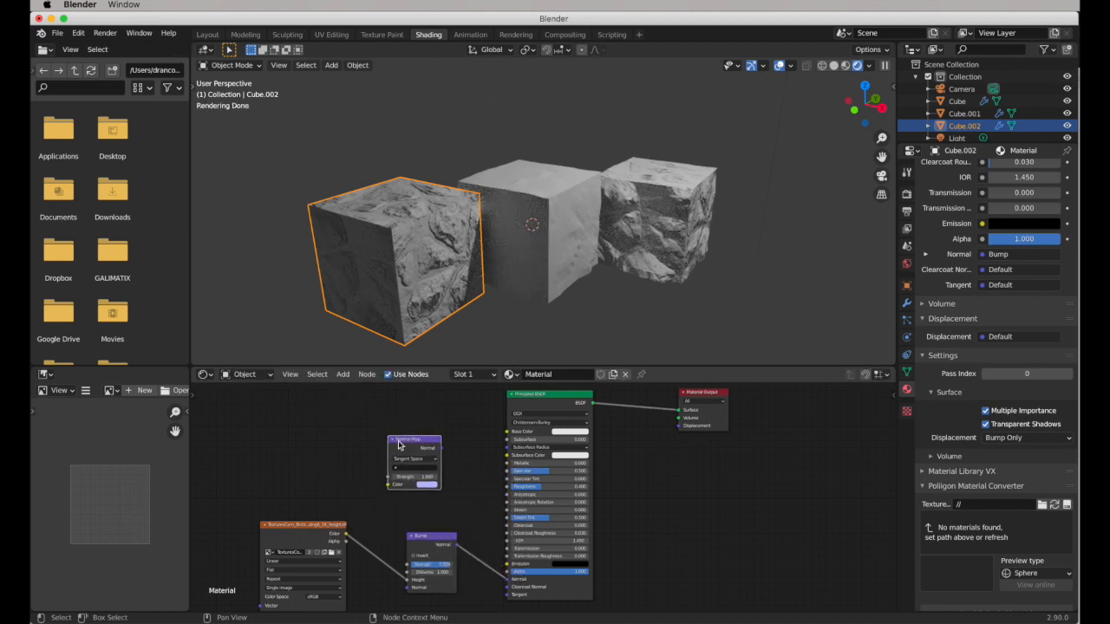
Add a second Image Texture node above the height texture, beside the Normal Map node.
click(343, 375)
mouse_move(373, 443)
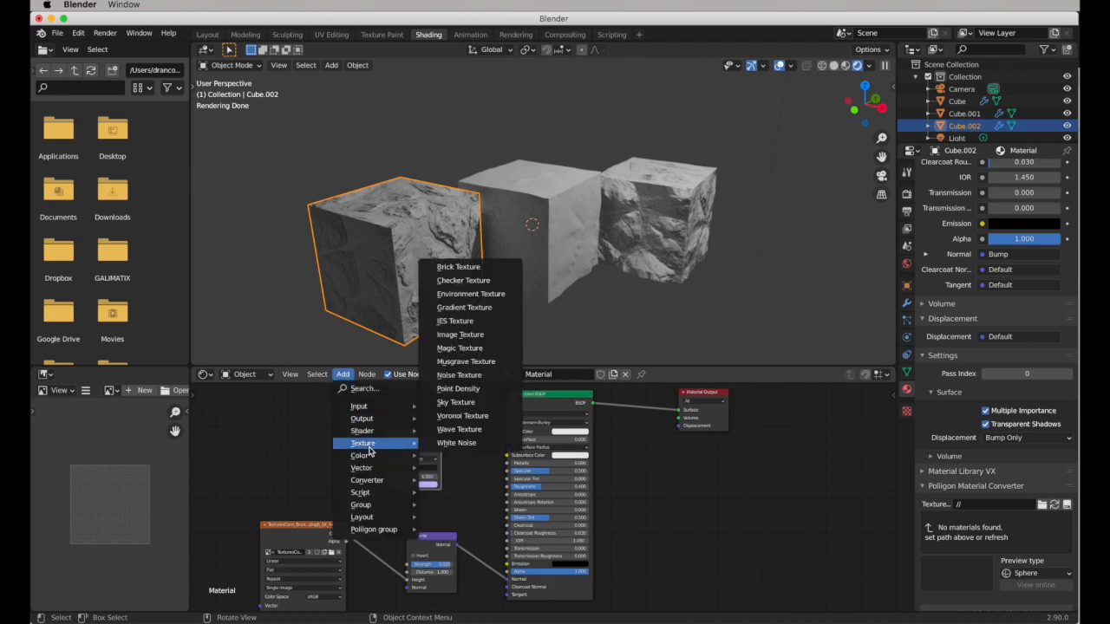
click(476, 338)
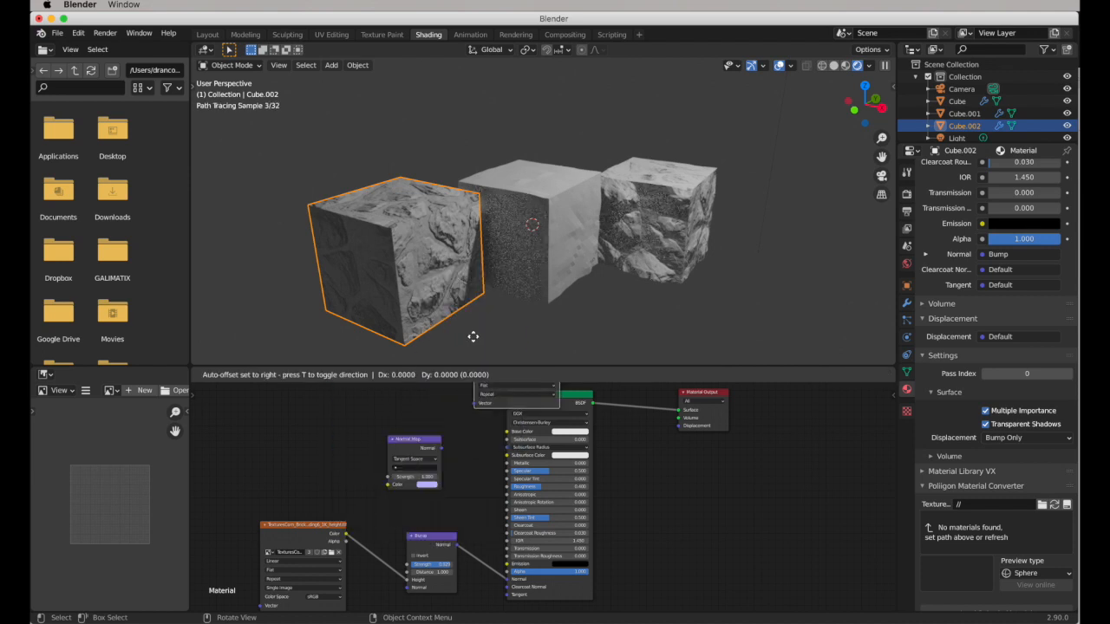
click(261, 434)
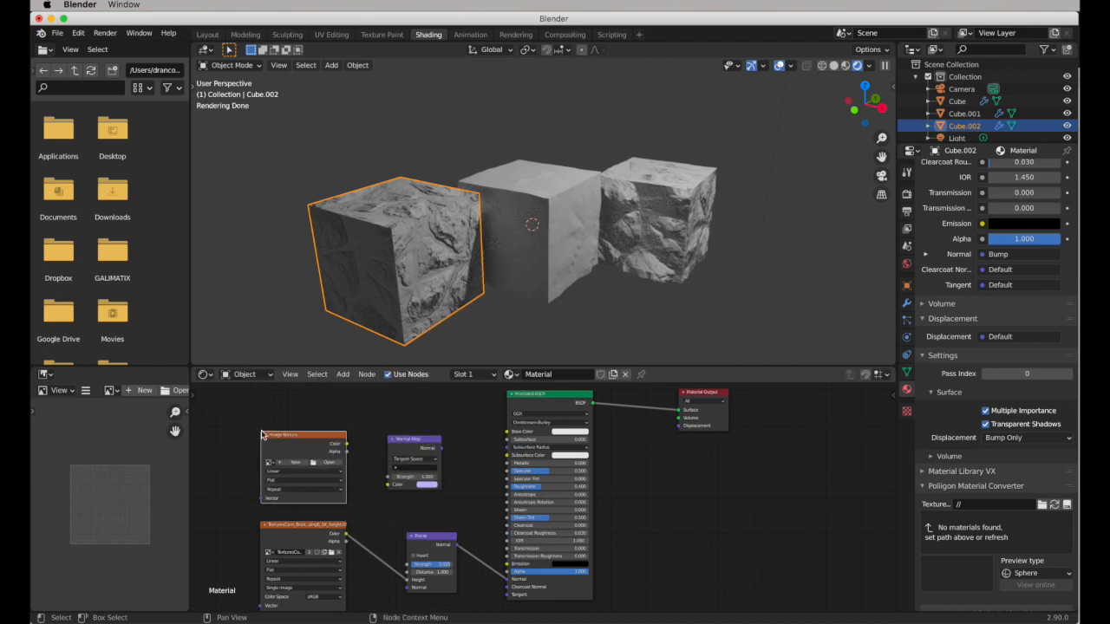
Load TexturesCom_Brick_StoneCladding6_1K_normal.tif from the texturas folder into the new Image Texture node.
click(329, 462)
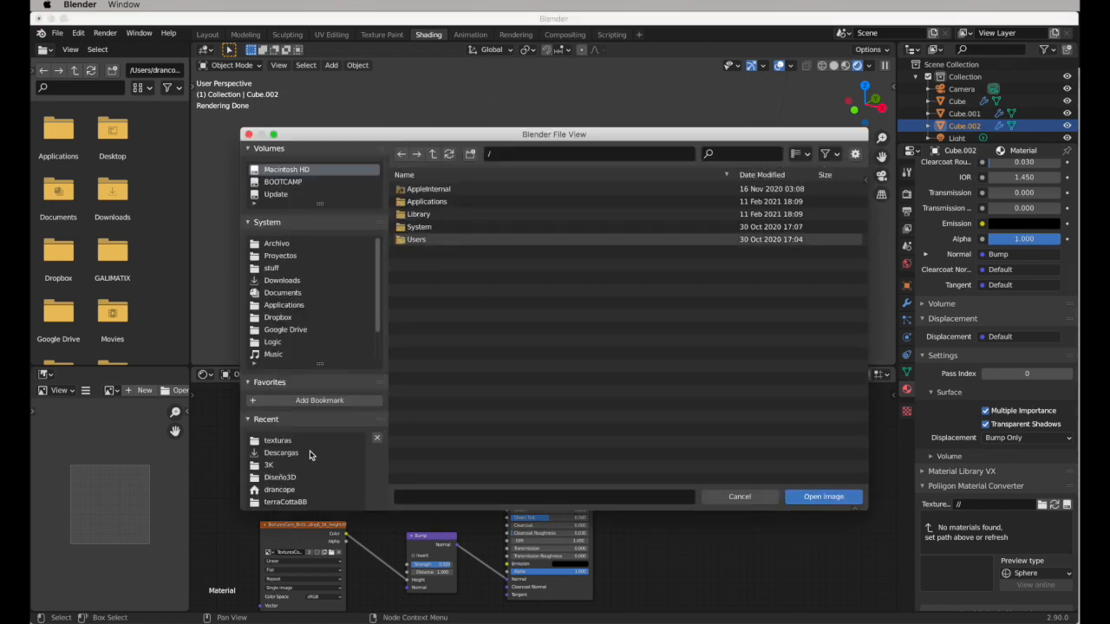
click(281, 442)
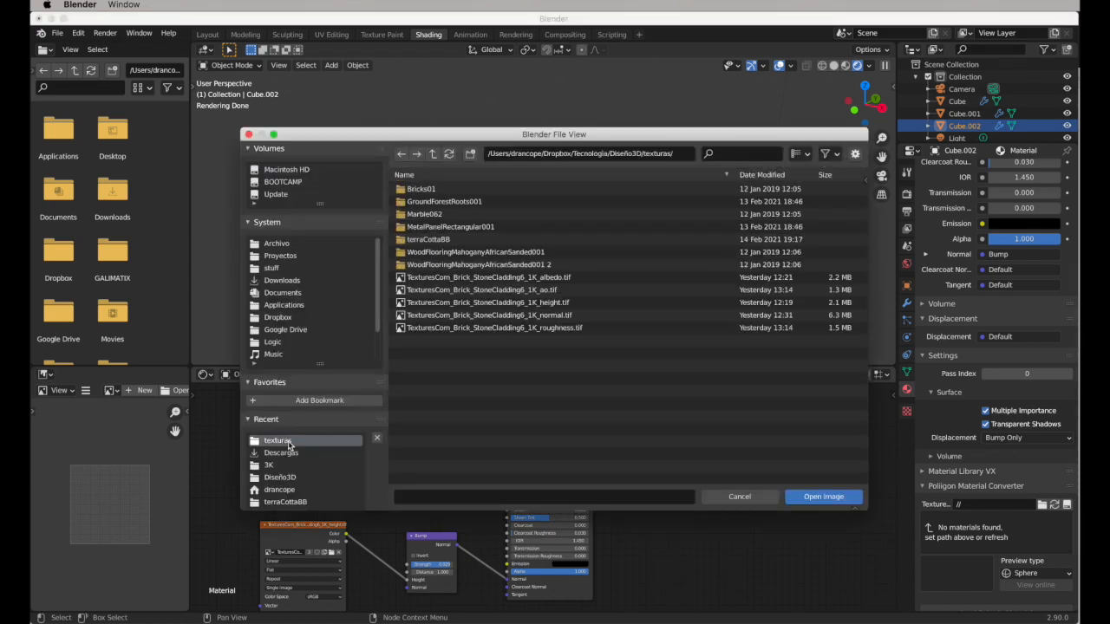
click(550, 317)
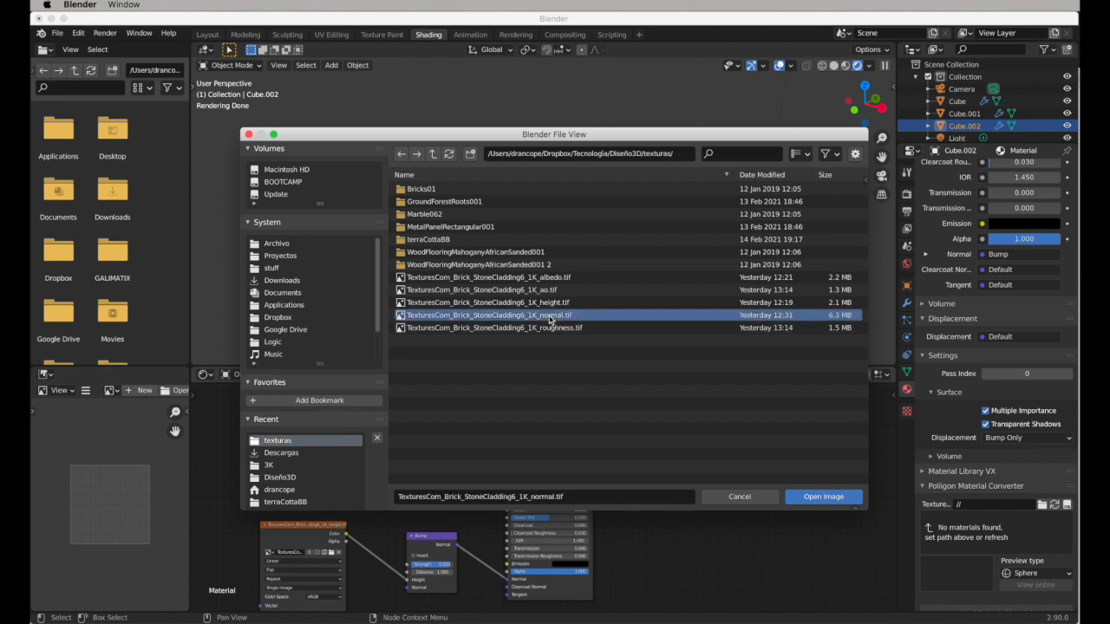
click(822, 497)
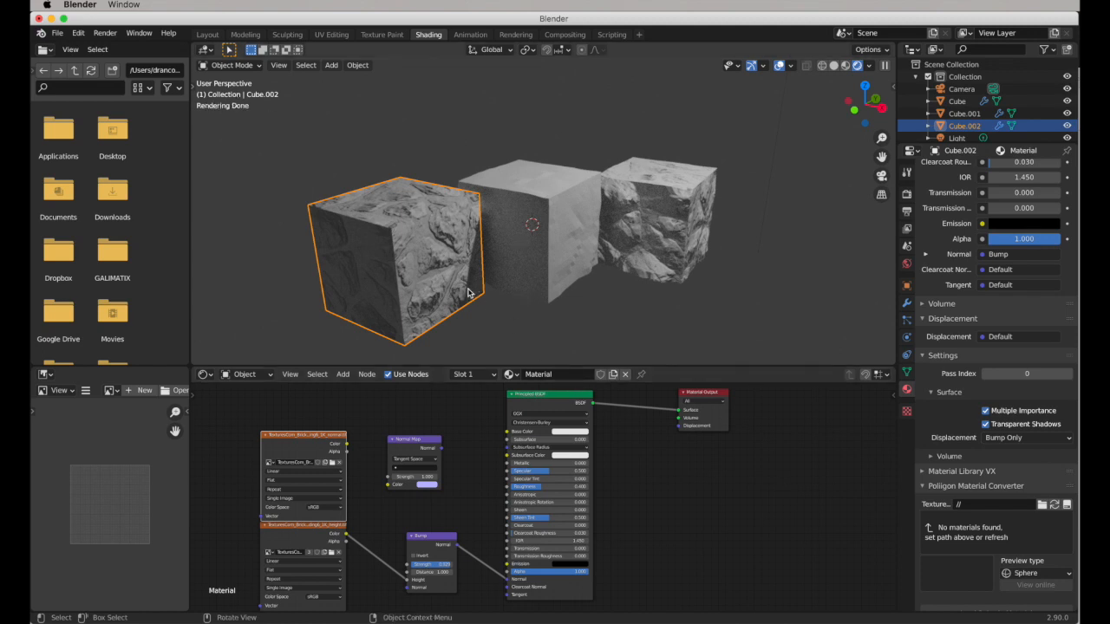
Link the normal texture's Color to the Normal Map node and its output to the Bump node's Normal input, spacing out the nodes.
drag(347, 444, 389, 485)
drag(332, 439, 331, 423)
drag(443, 450, 456, 469)
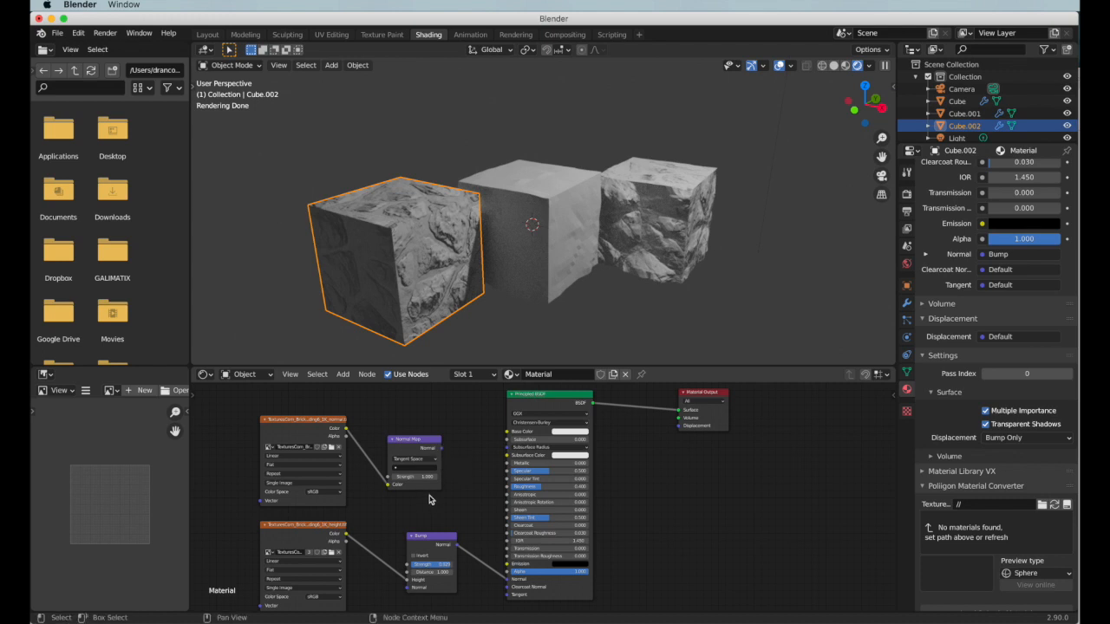
drag(425, 446, 404, 442)
drag(432, 535, 467, 490)
drag(418, 446, 443, 544)
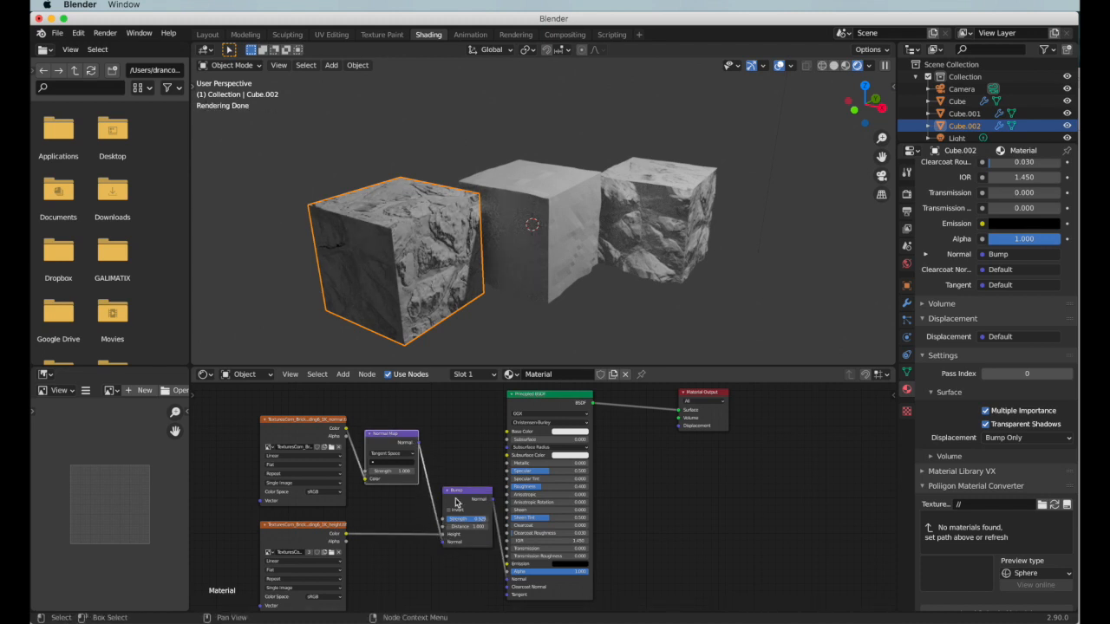
Copy the normal texture and Normal Map nodes from Cube.002 into Cube's material and link them to the Principled BSDF's Normal input.
drag(440, 411, 258, 482)
right_click(304, 431)
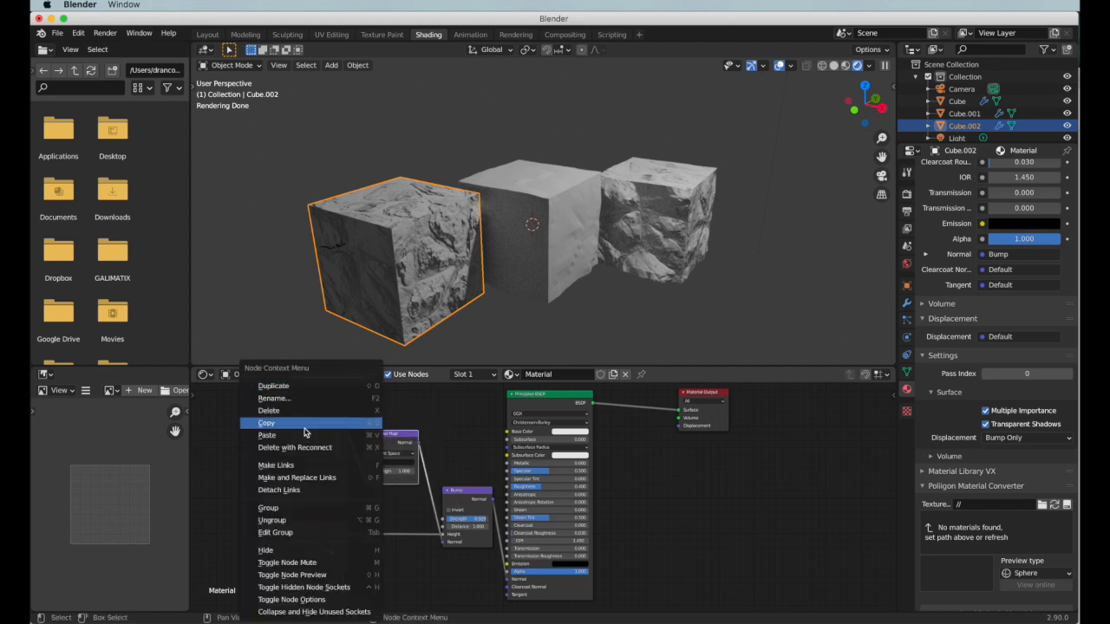
click(298, 424)
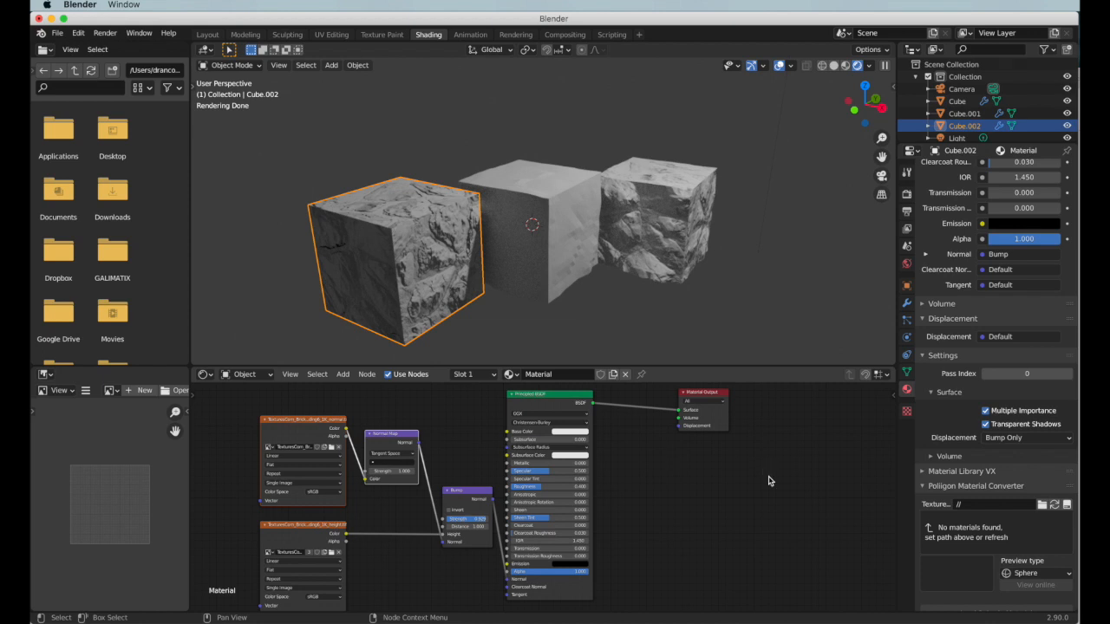
click(547, 243)
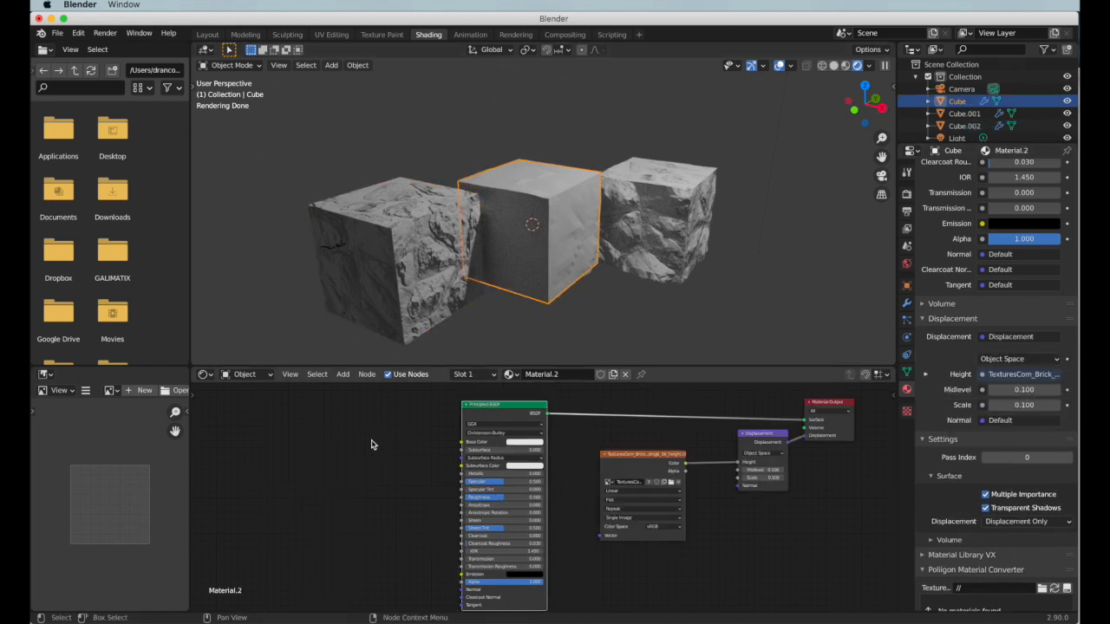
right_click(250, 473)
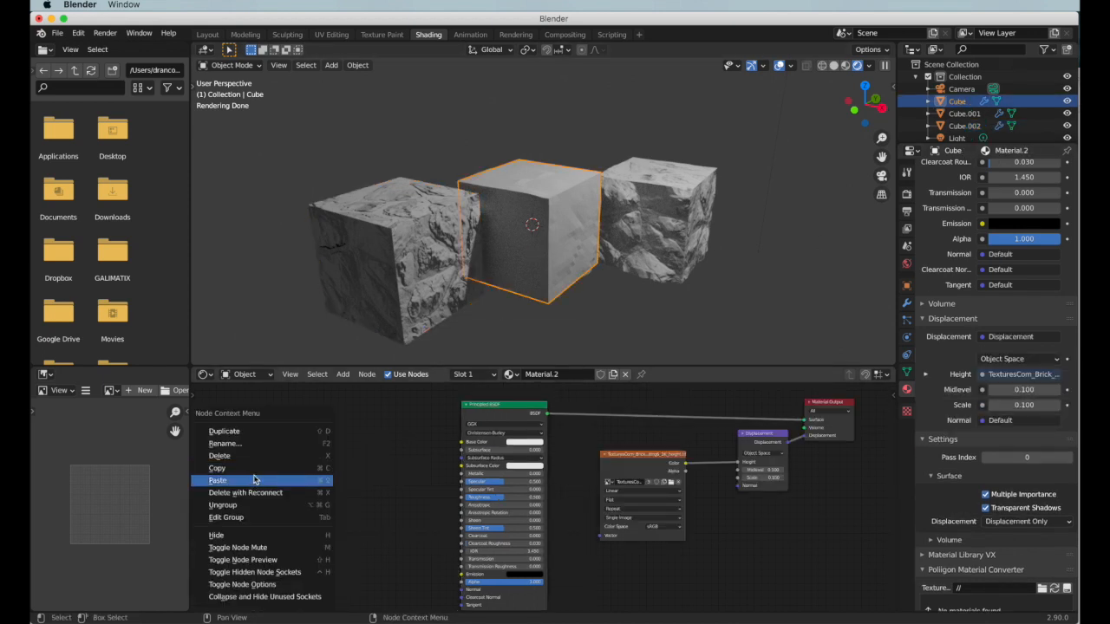
click(256, 481)
drag(334, 426, 321, 473)
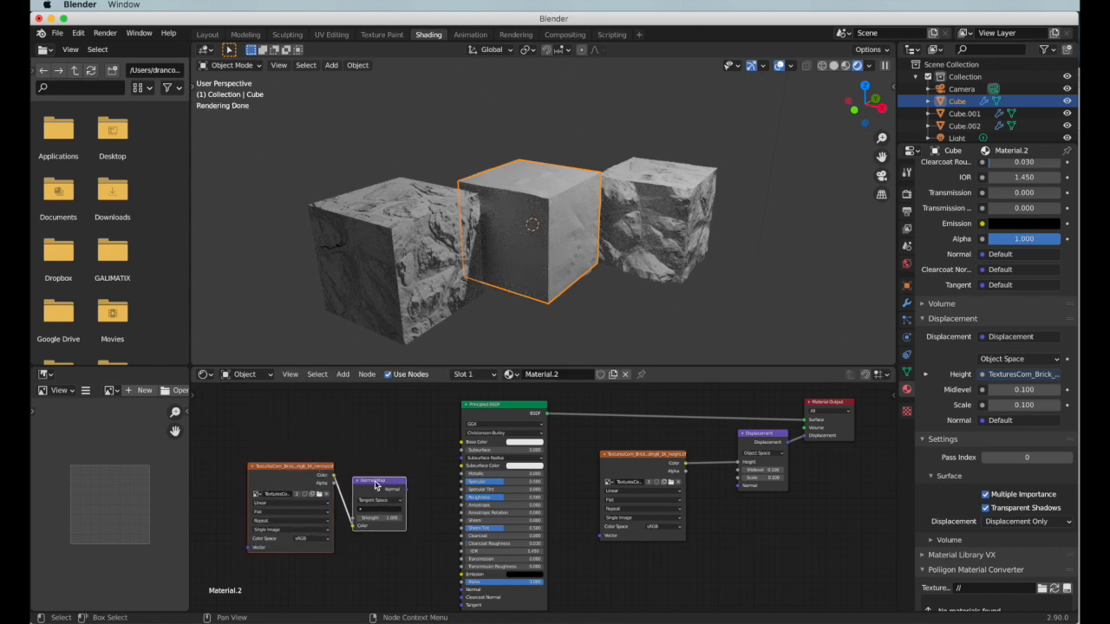
drag(406, 490, 461, 590)
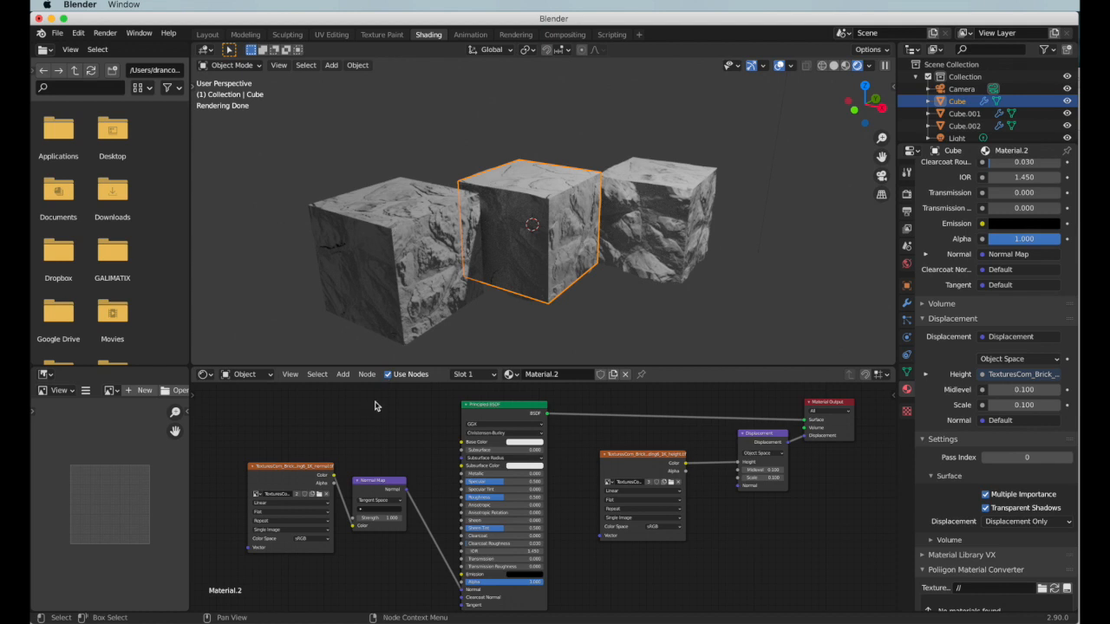
Set the color space of the normal texture in Cube.002's material to Non-Color.
click(417, 253)
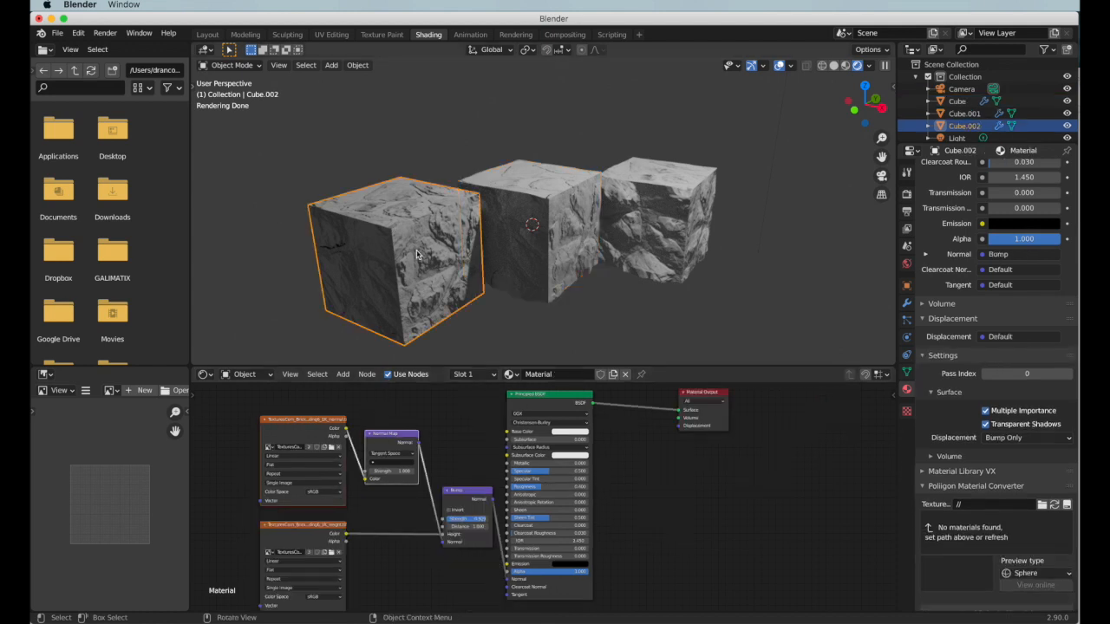
click(320, 494)
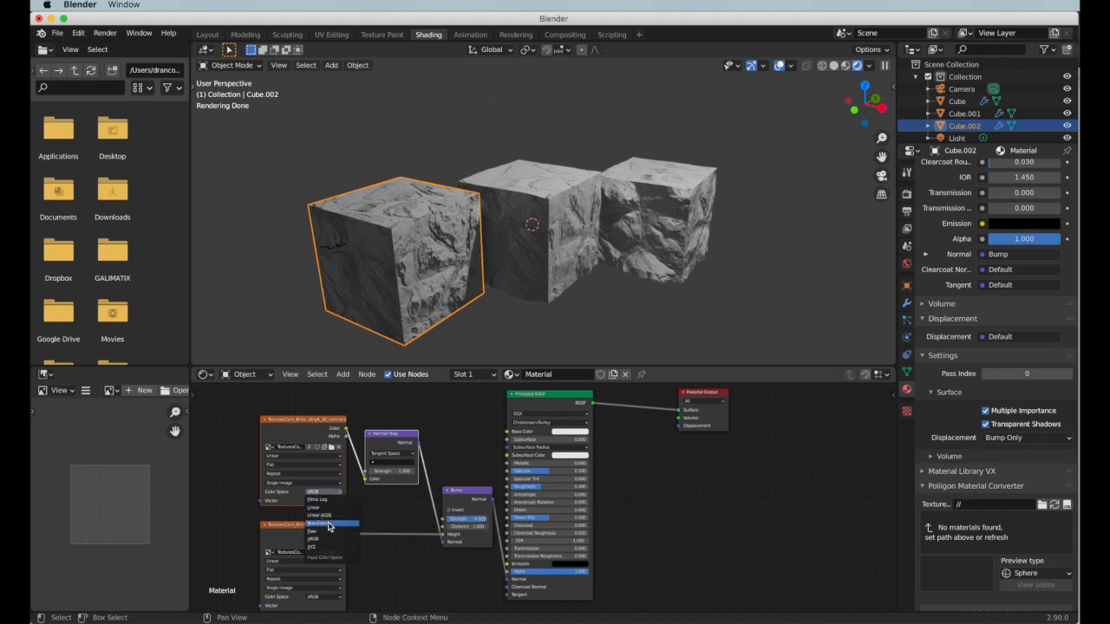
click(327, 526)
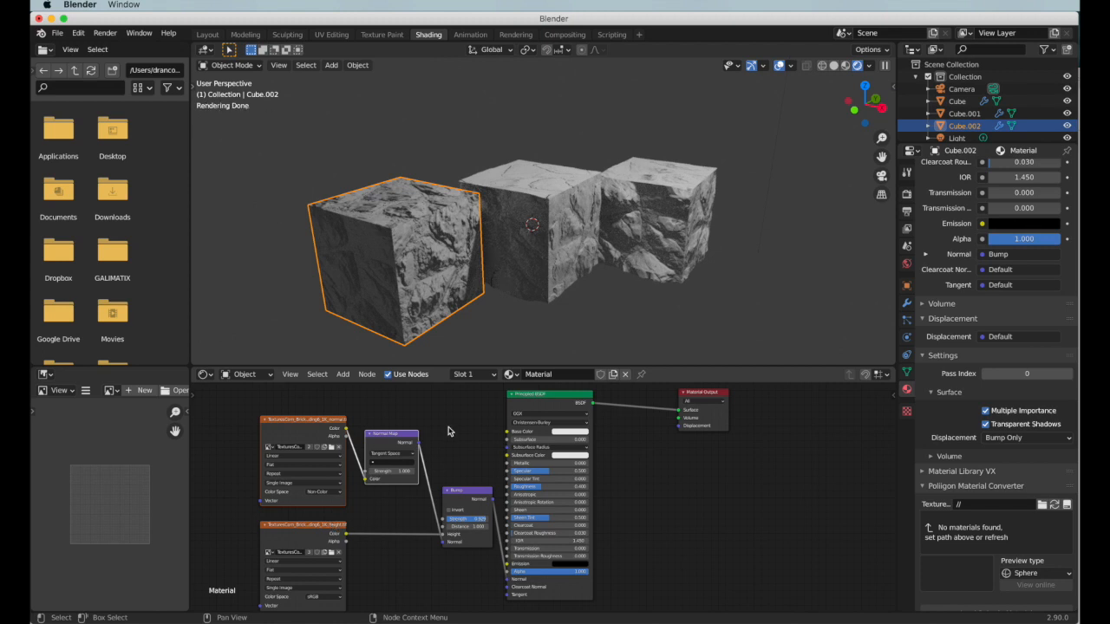
In Cube's material, use Non-Color for the normal texture and increase the Normal Map node's strength.
click(573, 245)
click(323, 540)
click(317, 574)
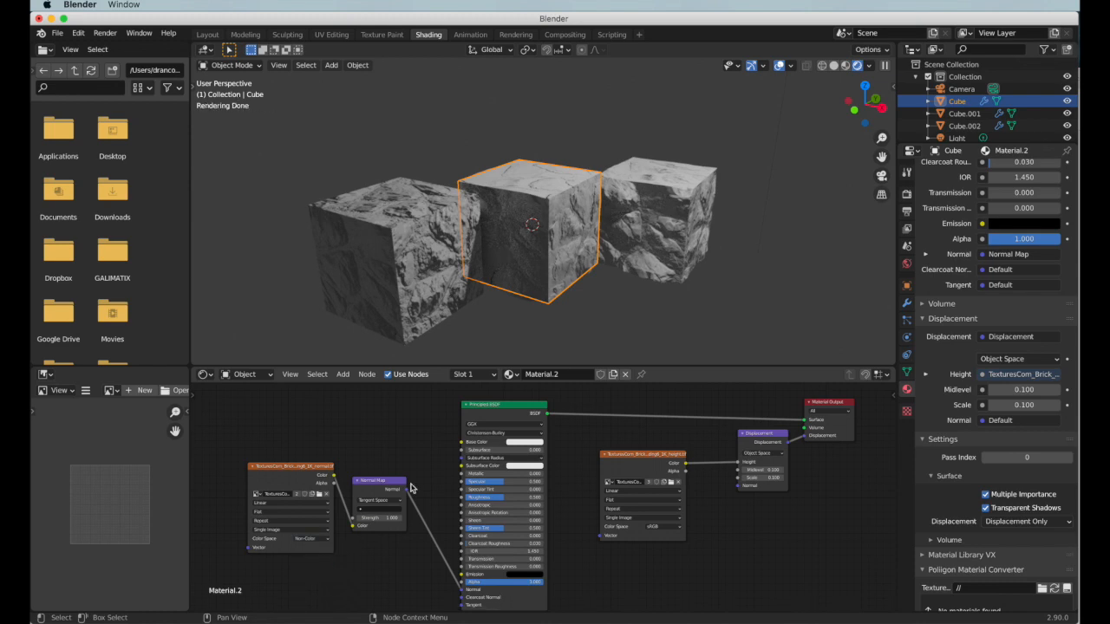
drag(382, 519, 442, 518)
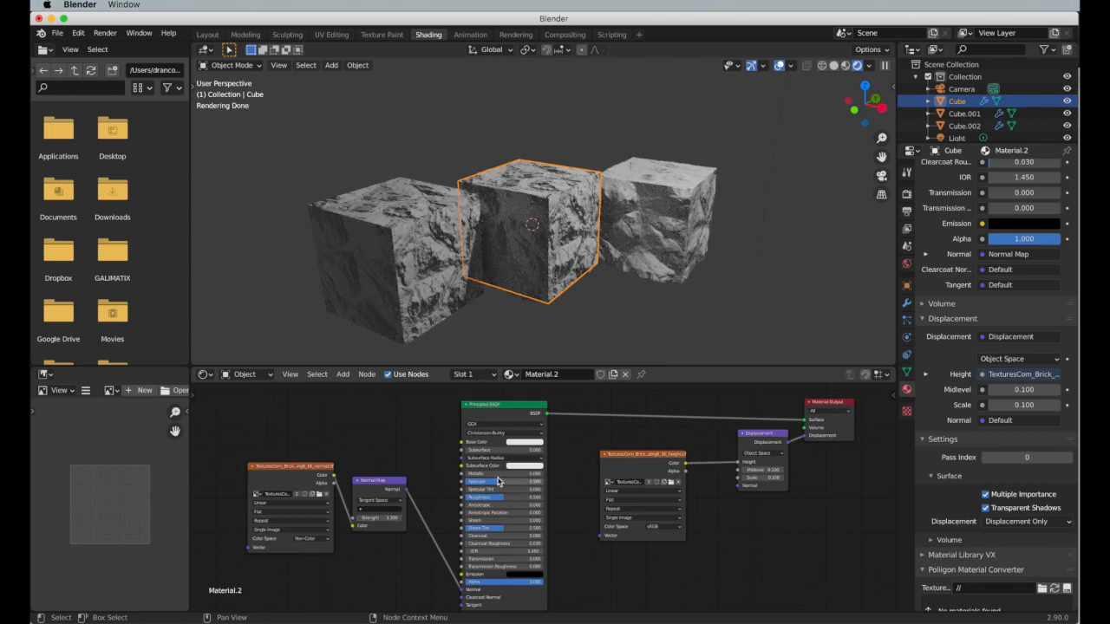
Paste the normal texture and Normal Map nodes into Cube.001's material and place them below the height texture.
click(673, 231)
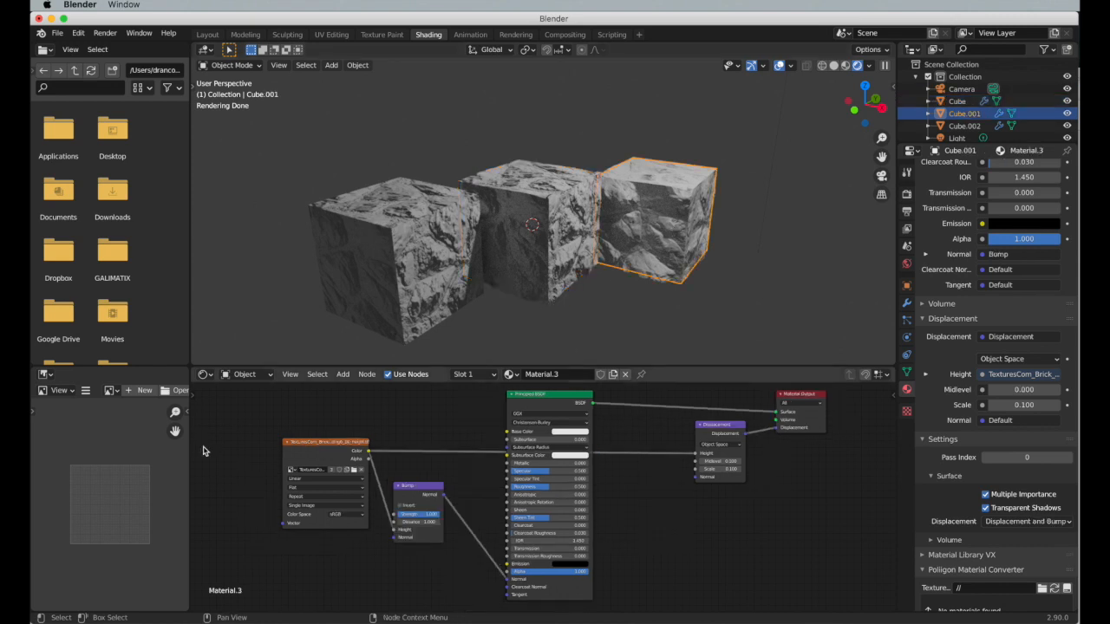
right_click(249, 577)
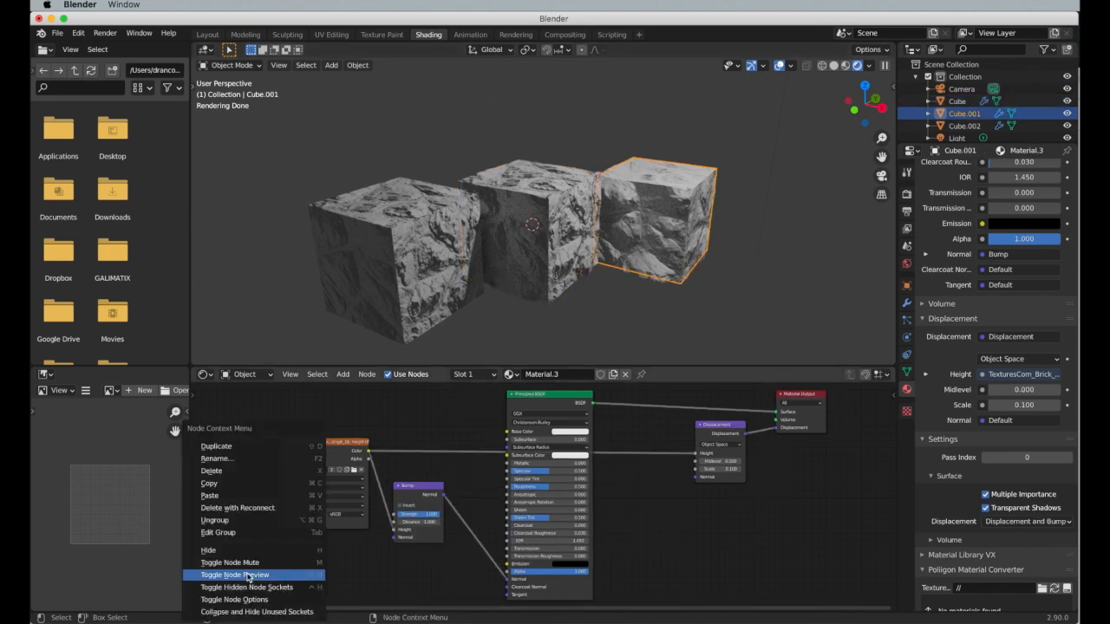
click(248, 495)
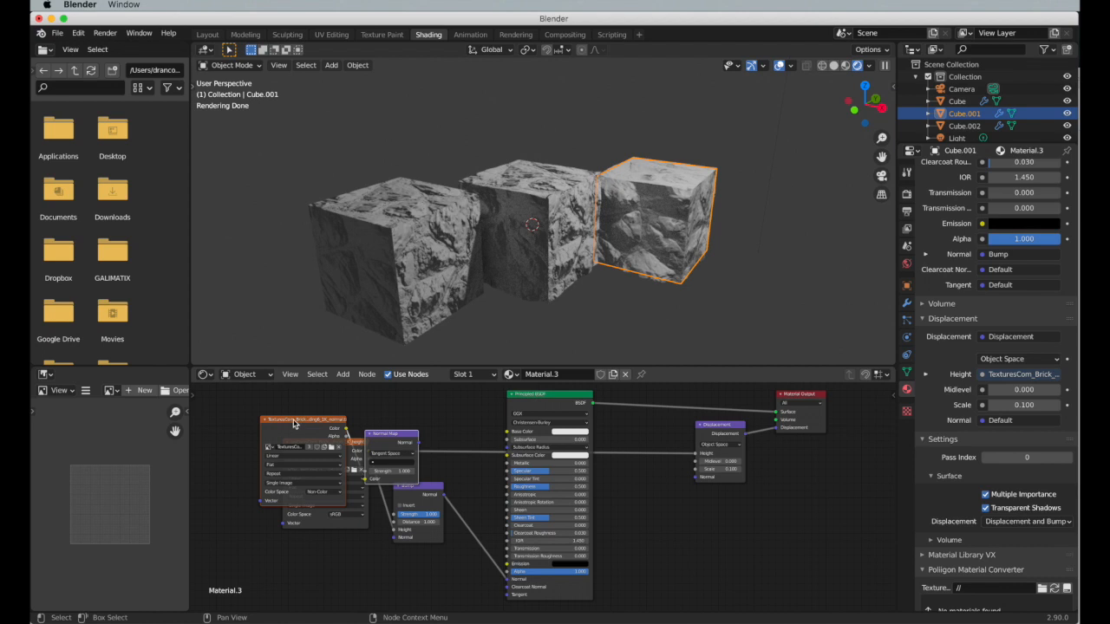
drag(293, 422, 223, 547)
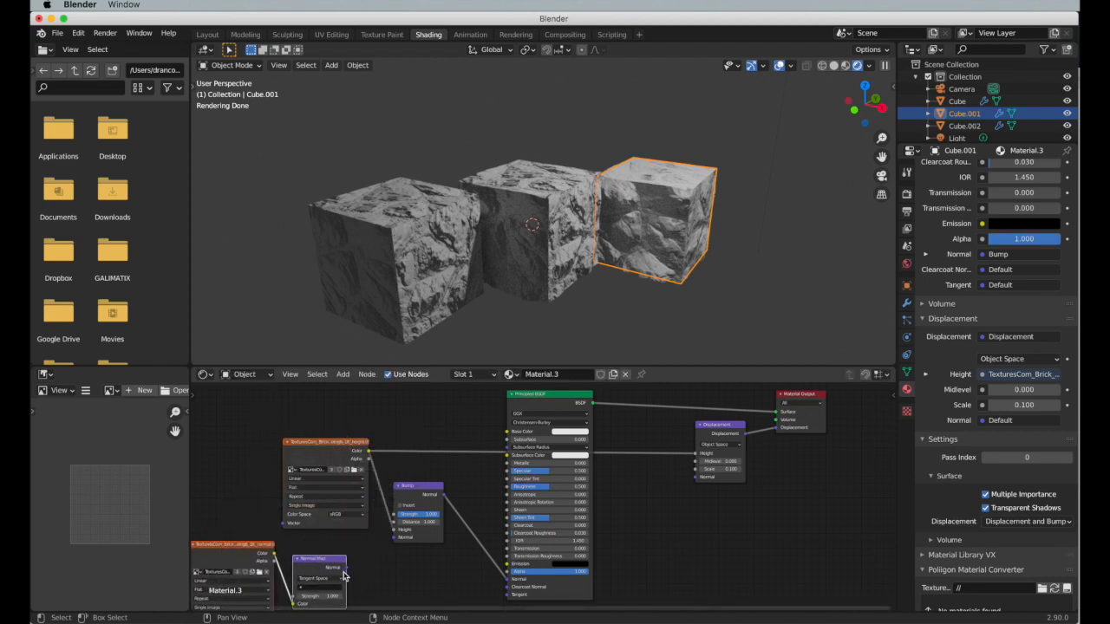
Link Cube.001's Normal Map output to the Bump node's Normal input and raise the normal map strength to about 2.
drag(345, 569, 396, 539)
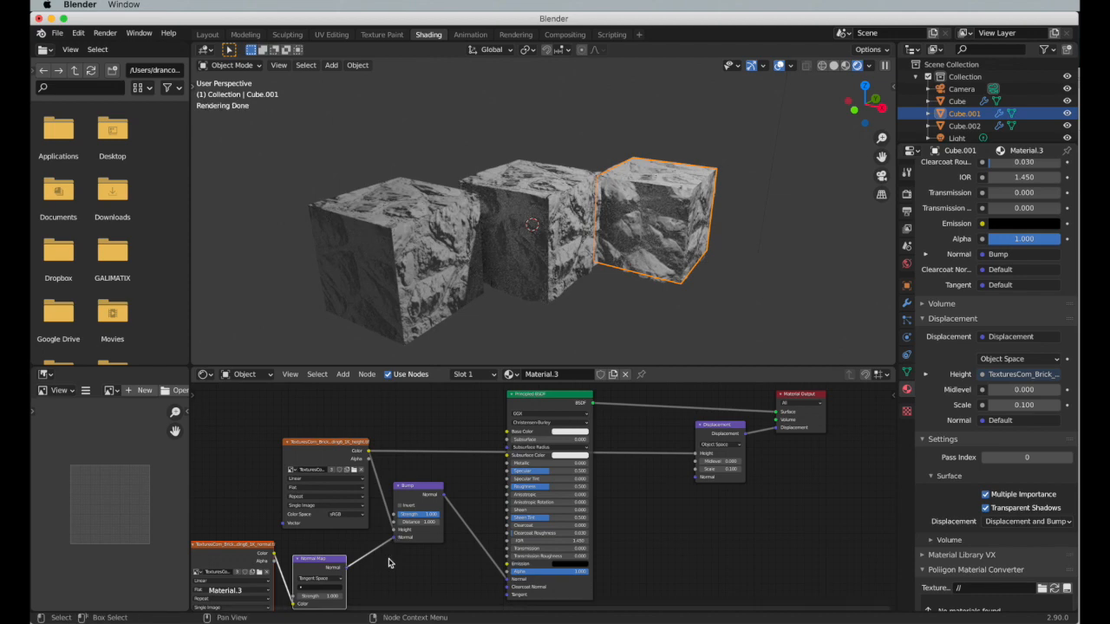
drag(311, 597, 356, 597)
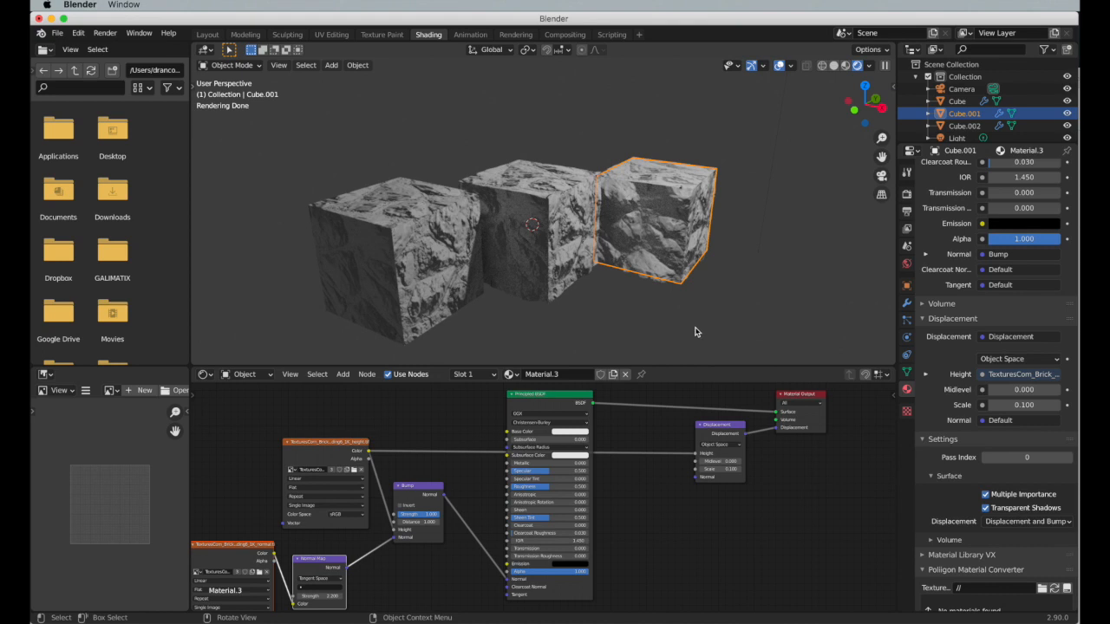
Render the scene, compare the surface relief of the three cubes in the result, and return to the main window.
key(F12)
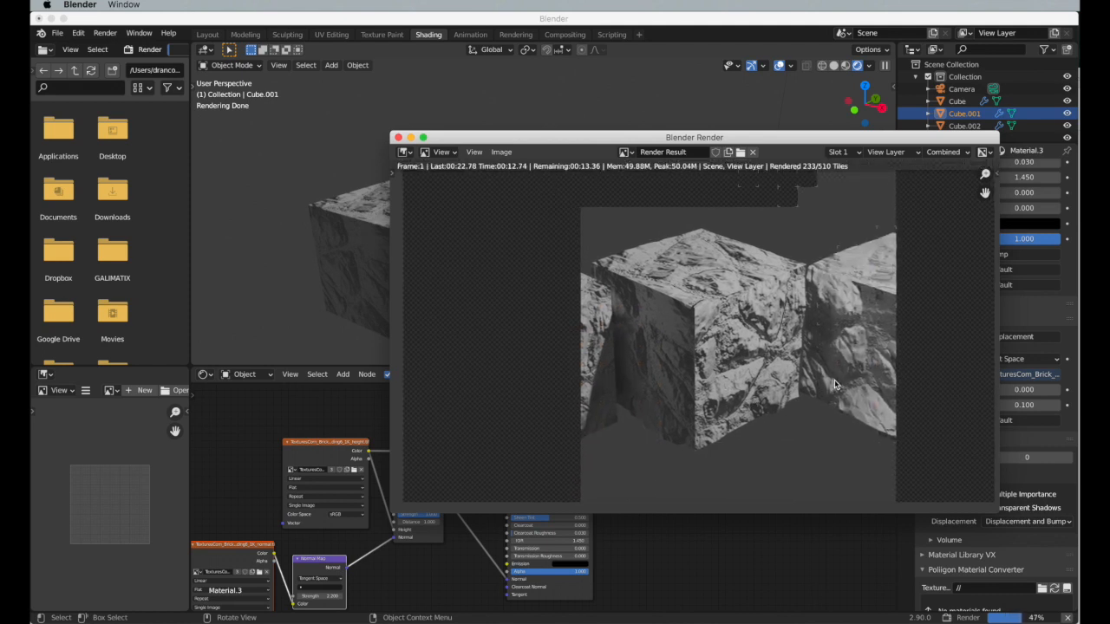
scroll(832, 384, right, 3)
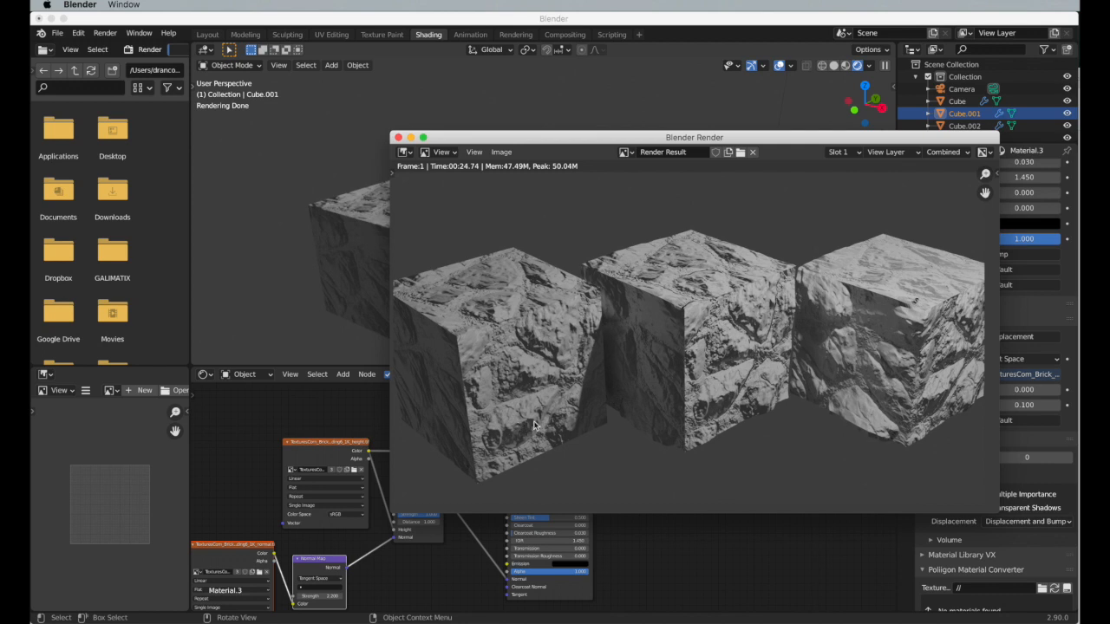
scroll(899, 373, up, 1)
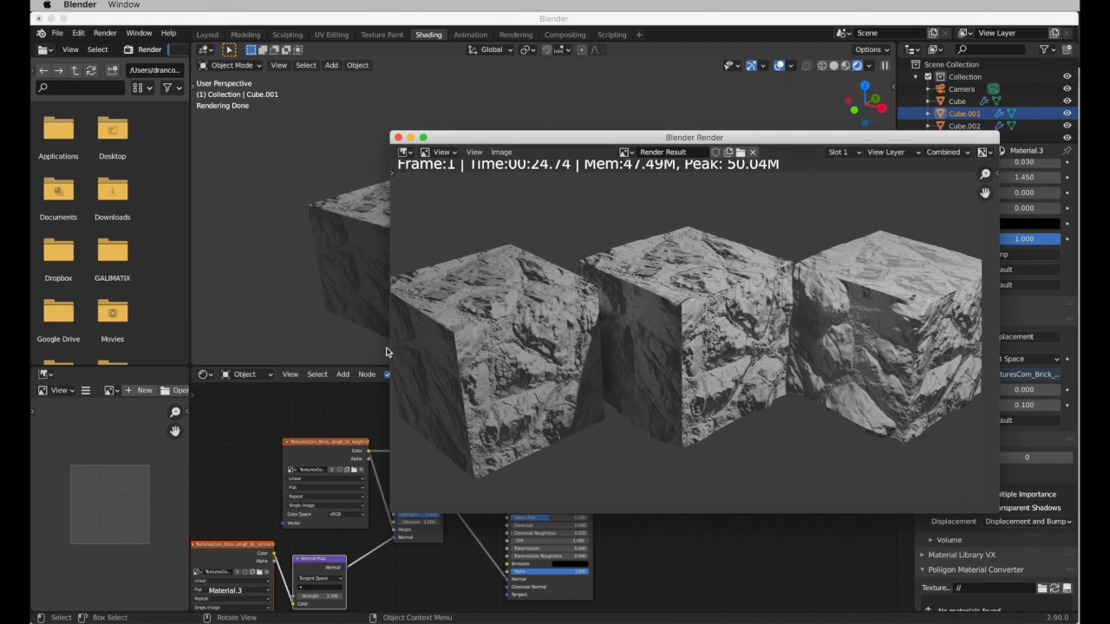
click(266, 416)
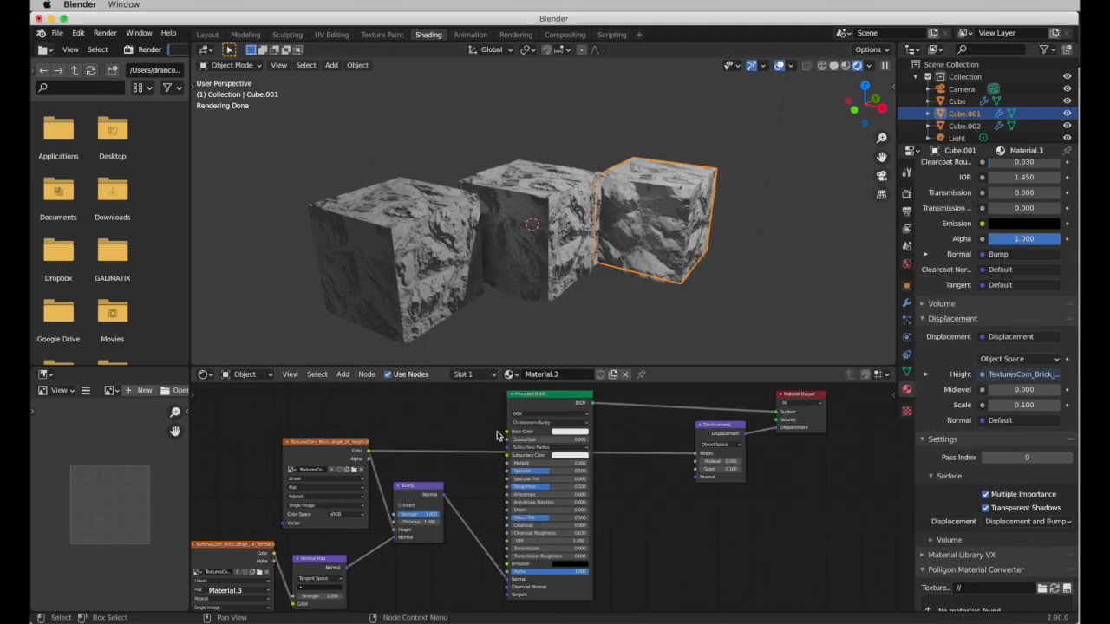
Add a new Image Texture node to Cube.001's material, placed above and beside the height texture.
click(317, 374)
mouse_move(342, 375)
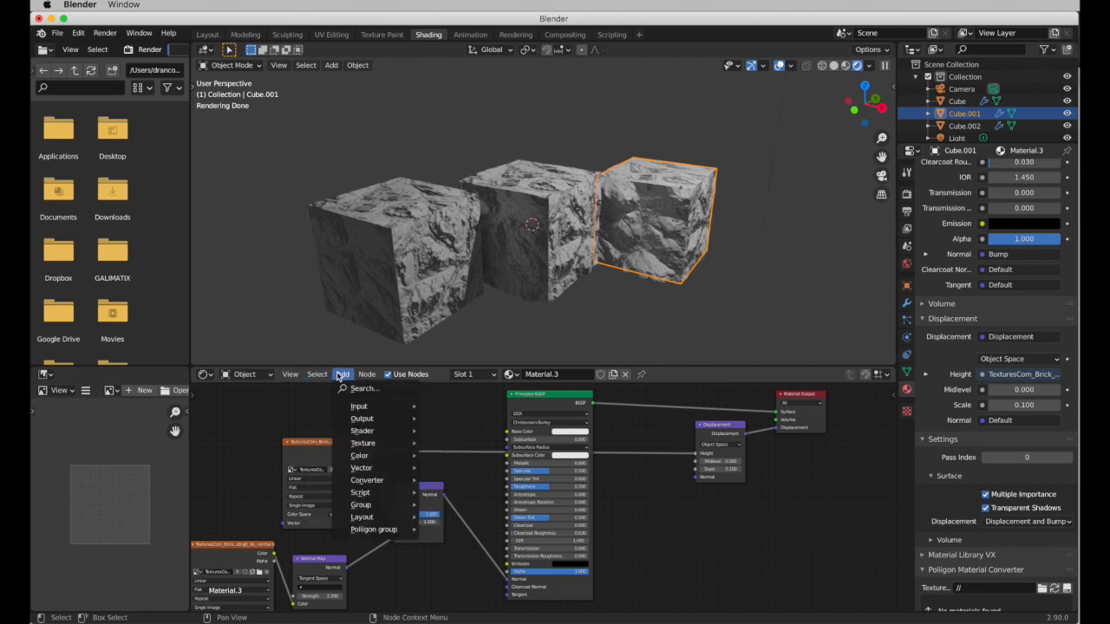
mouse_move(403, 444)
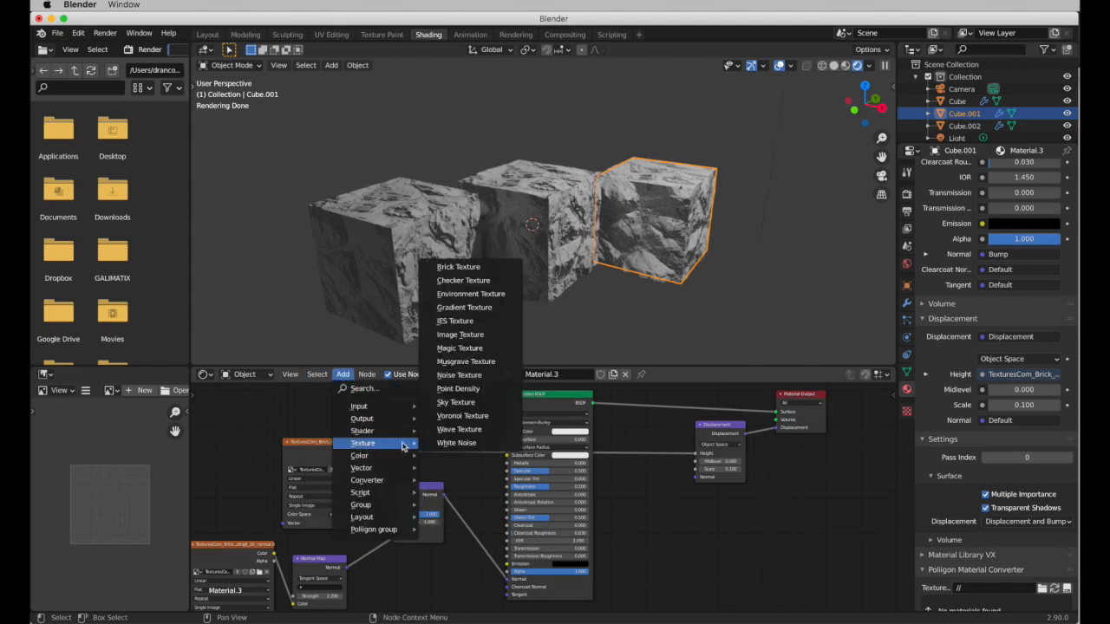
click(460, 335)
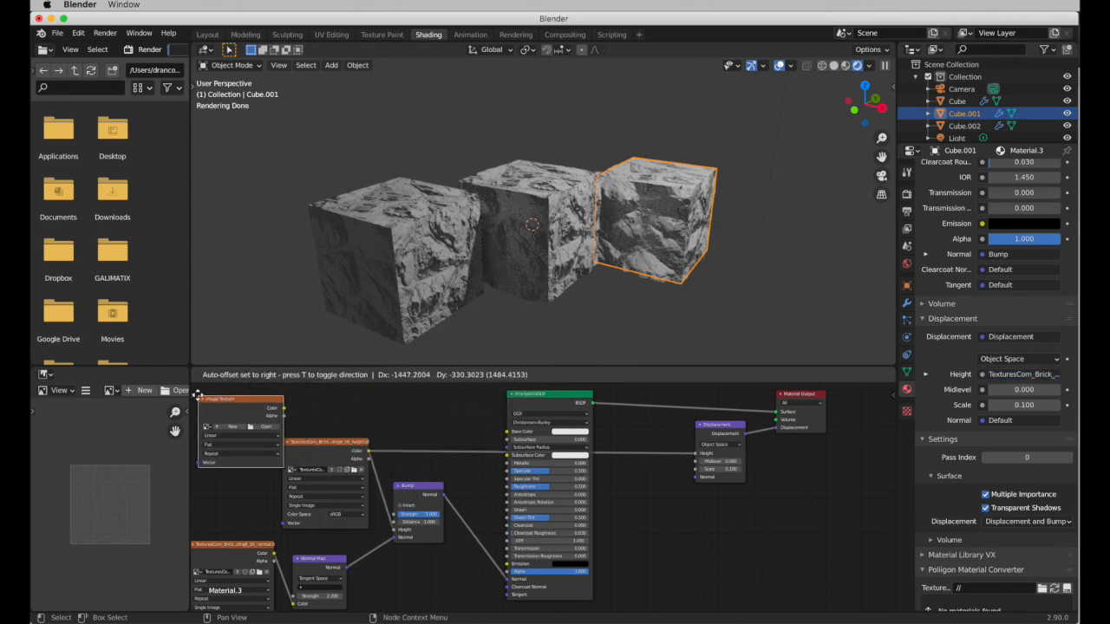
click(196, 395)
Load TexturesCom_Brick_StoneCladding6_1K_albedo.tif from the texturas folder into the new node and link its Color to the Principled BSDF's Base Color.
click(265, 429)
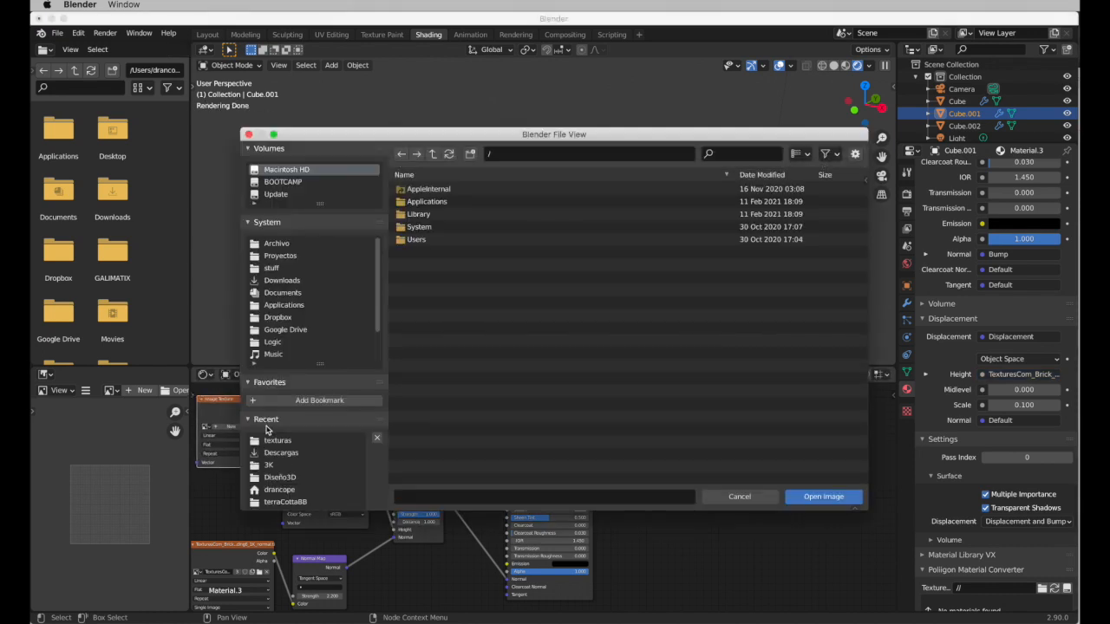
click(279, 440)
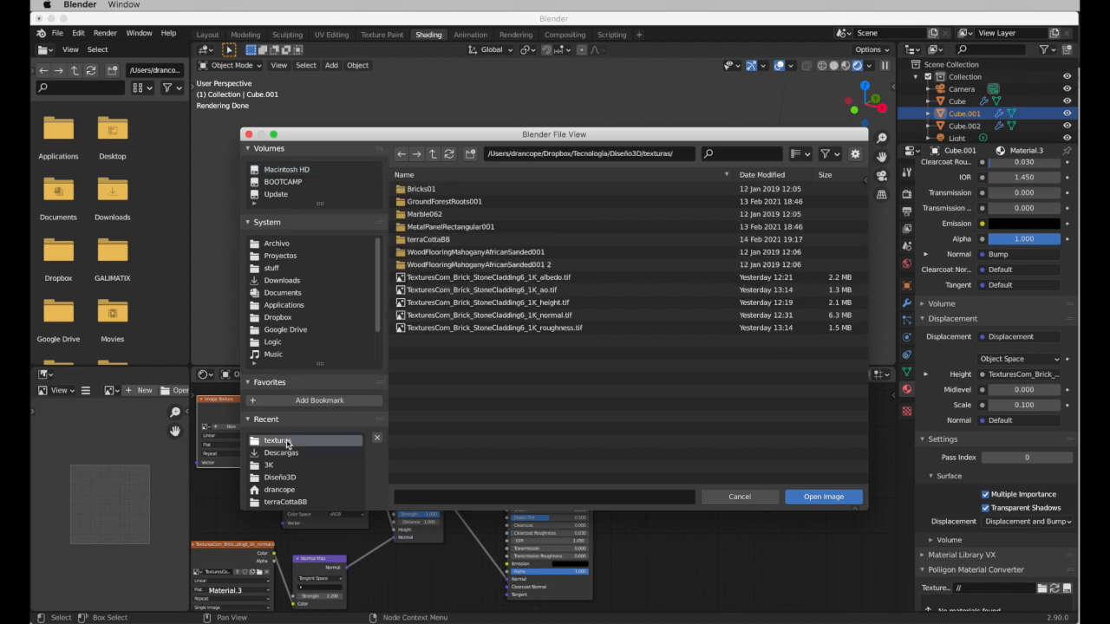
click(518, 278)
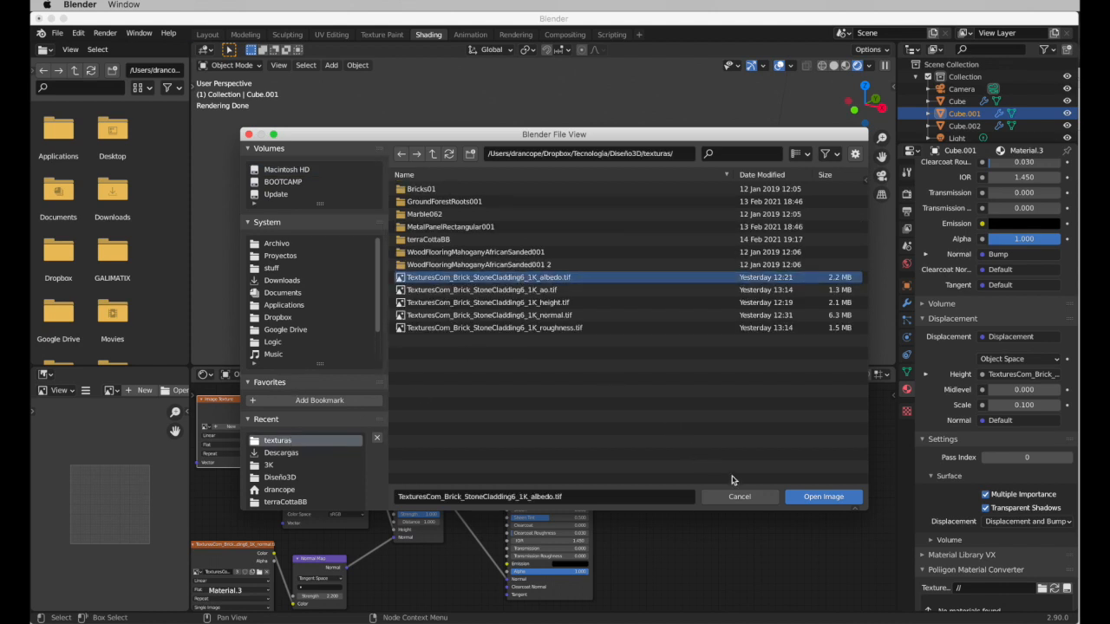
click(815, 498)
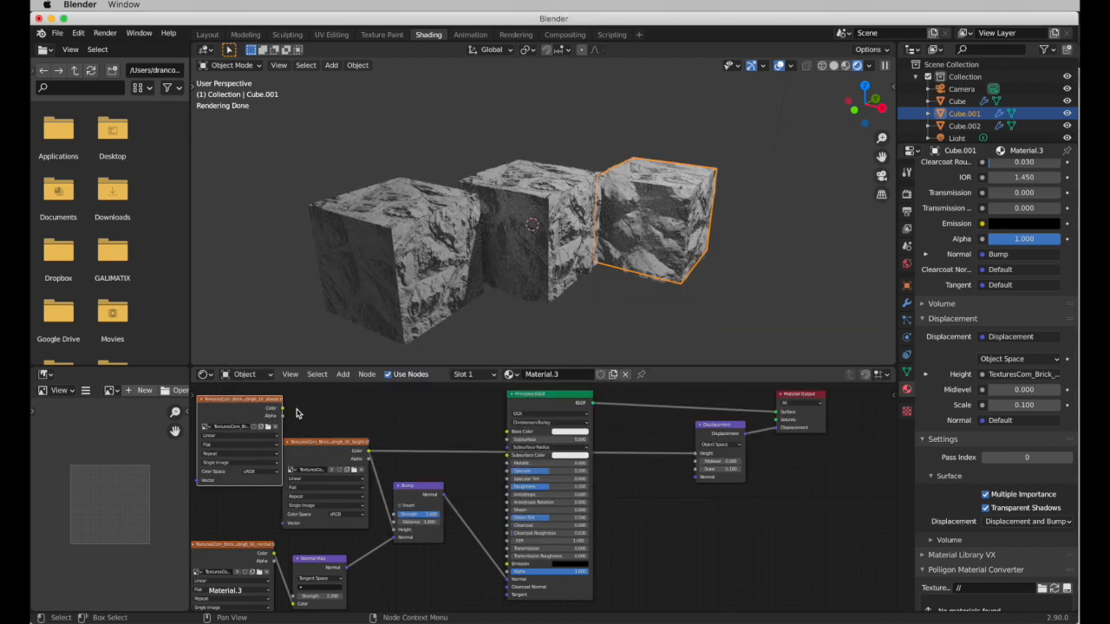
mouse_move(283, 411)
mouse_down()
mouse_move(482, 449)
mouse_move(507, 435)
mouse_up()
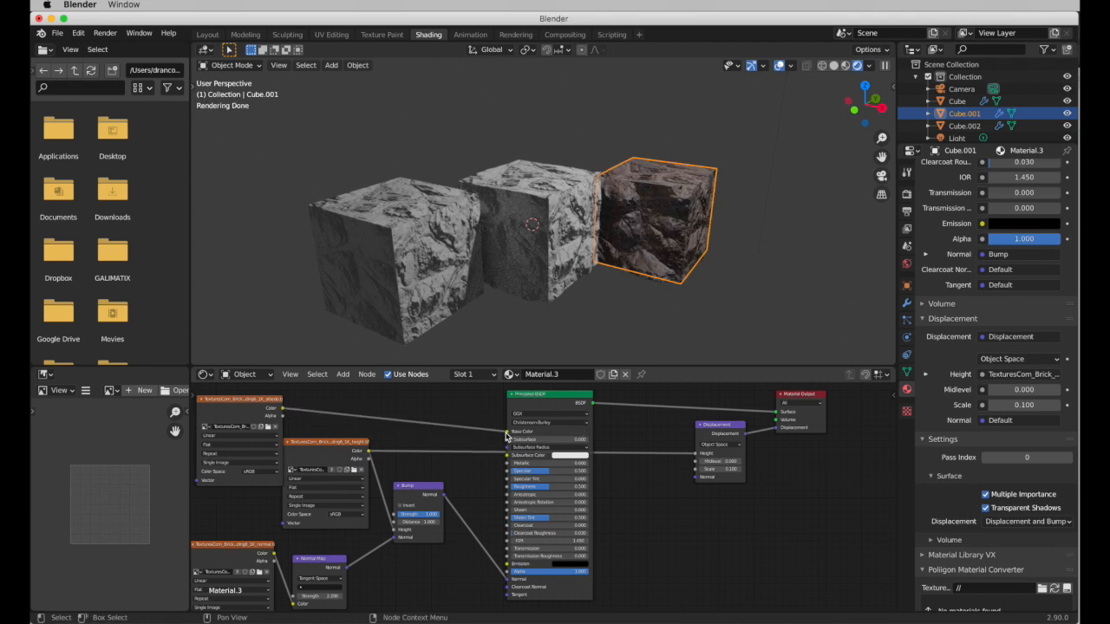
Copy the albedo texture node from Cube.001 into Cube's material and link its Color to Base Color.
drag(369, 403, 238, 407)
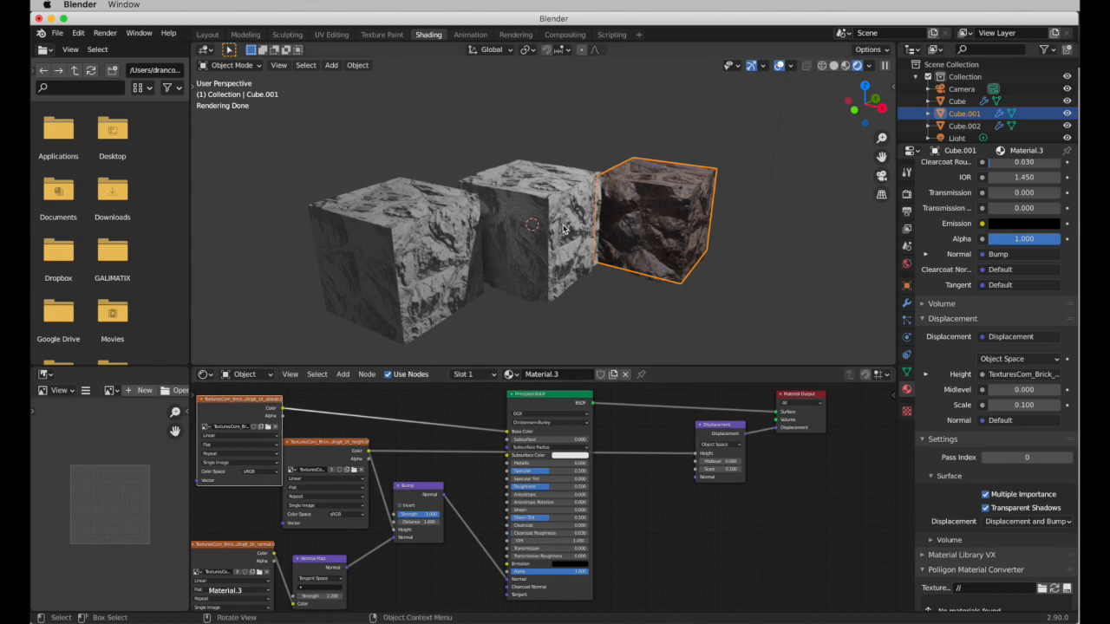
click(564, 228)
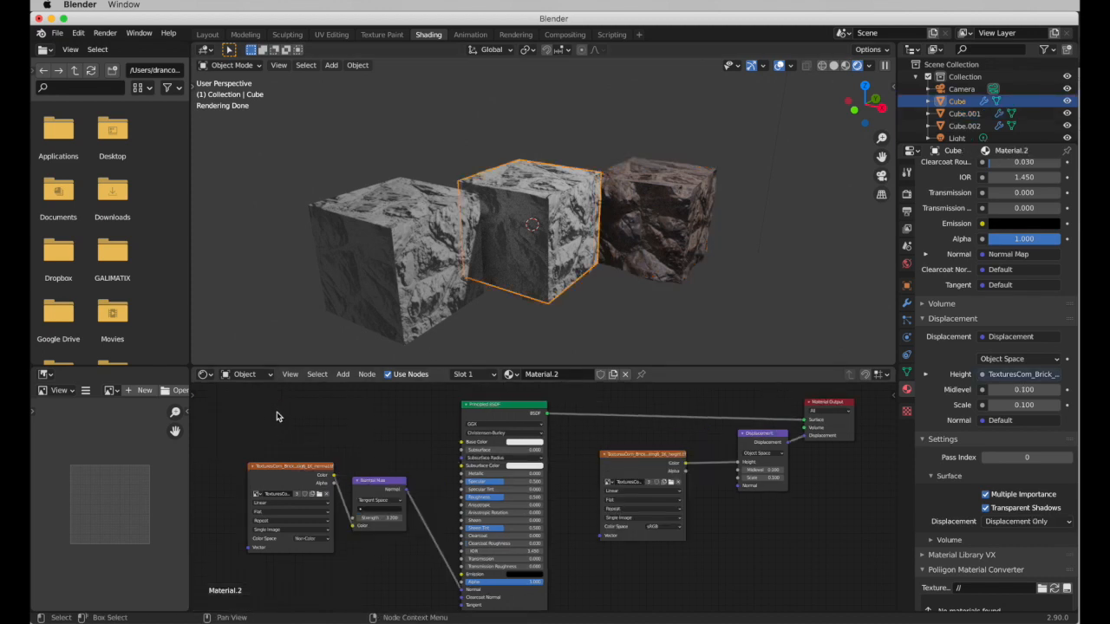
key(ctrl+v)
drag(282, 408, 461, 442)
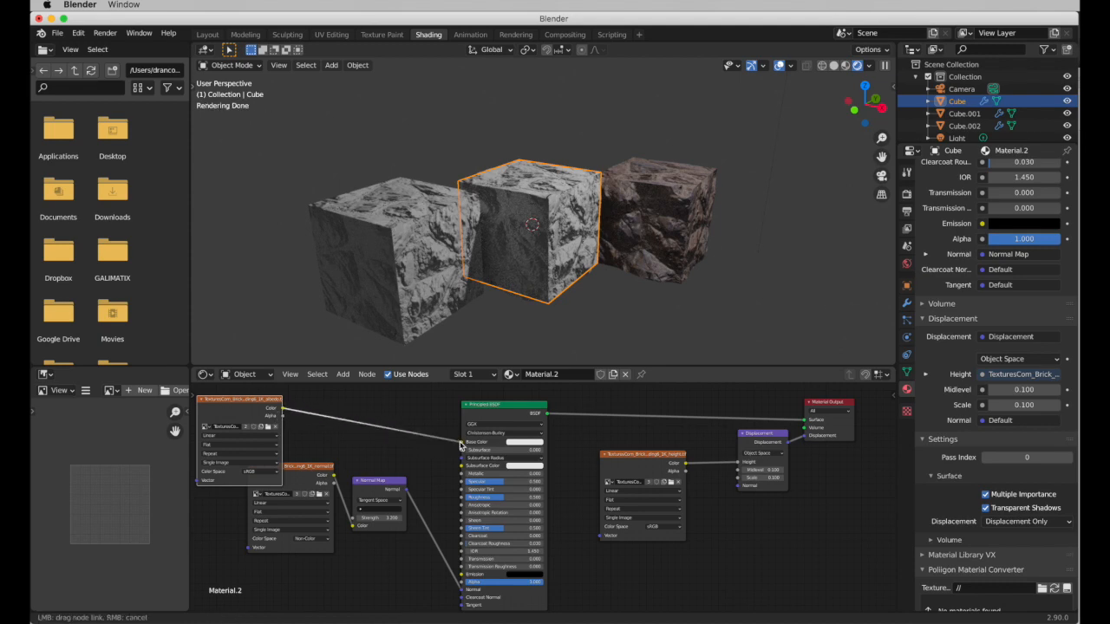
Paste the albedo texture node into Cube.002's material, link its Color to Base Color, and deselect the cube.
click(410, 291)
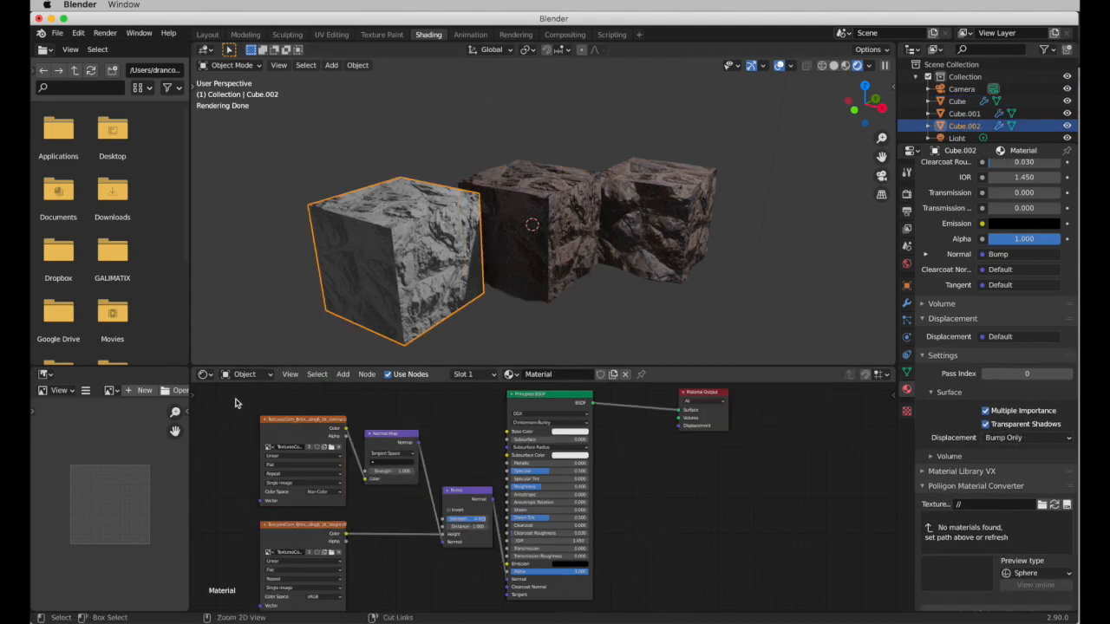
key(ctrl+v)
drag(282, 409, 510, 433)
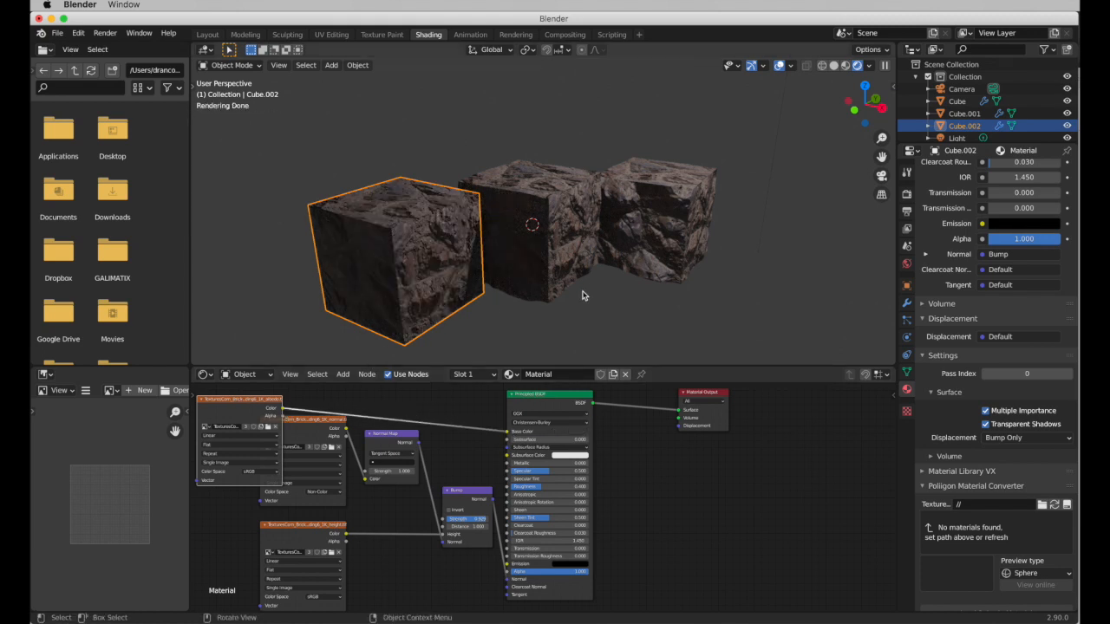
click(583, 318)
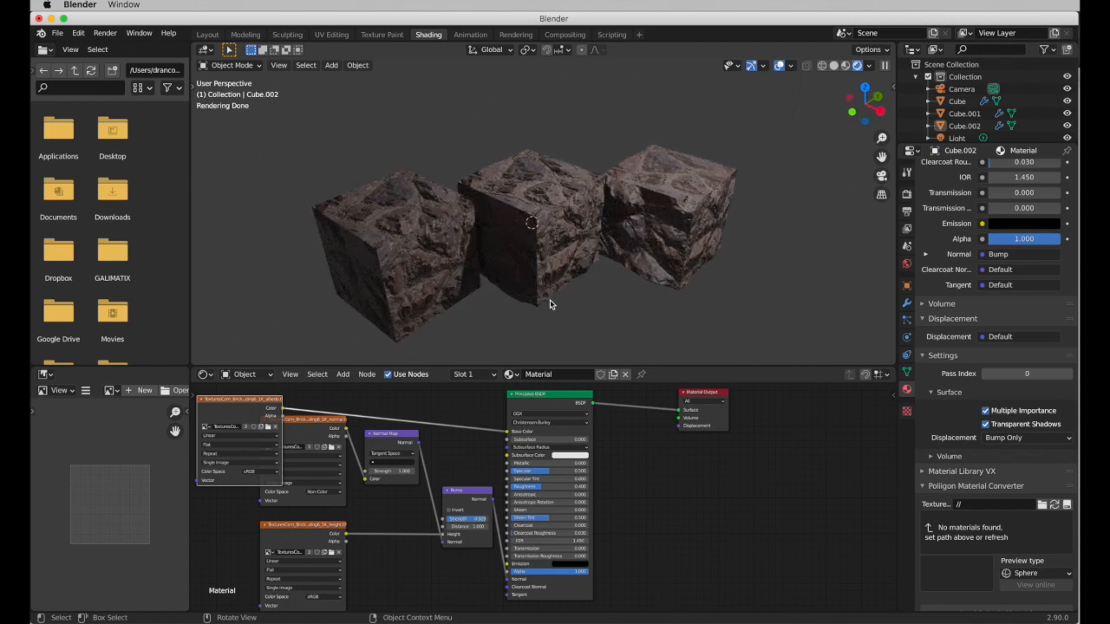
Render the three albedo-textured cubes with Cycles to inspect their relief, and close the render result.
key(F12)
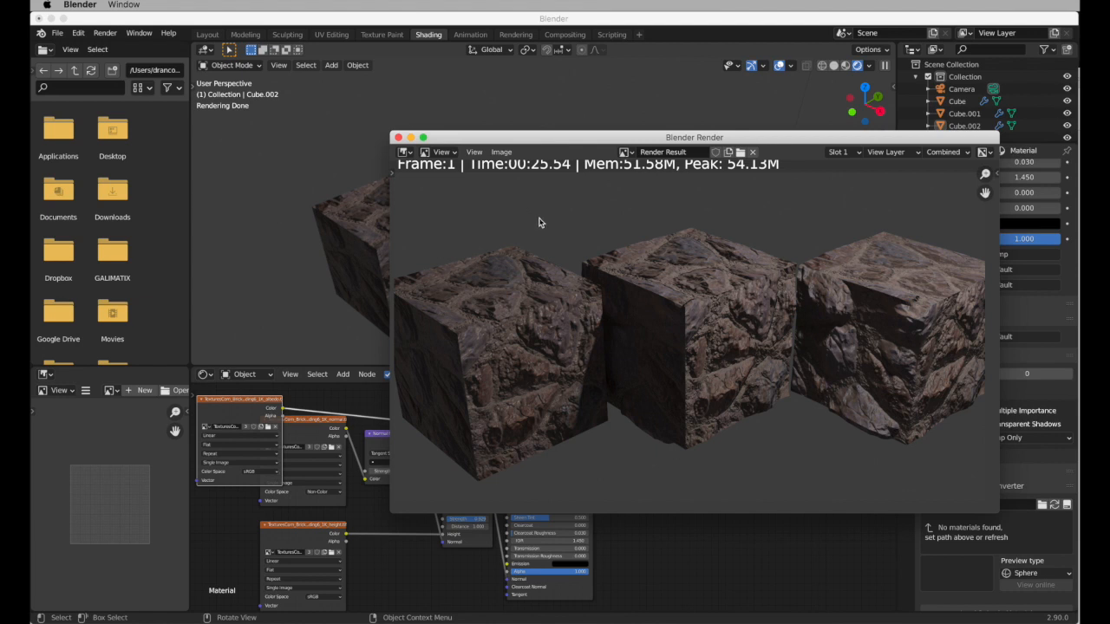
click(398, 137)
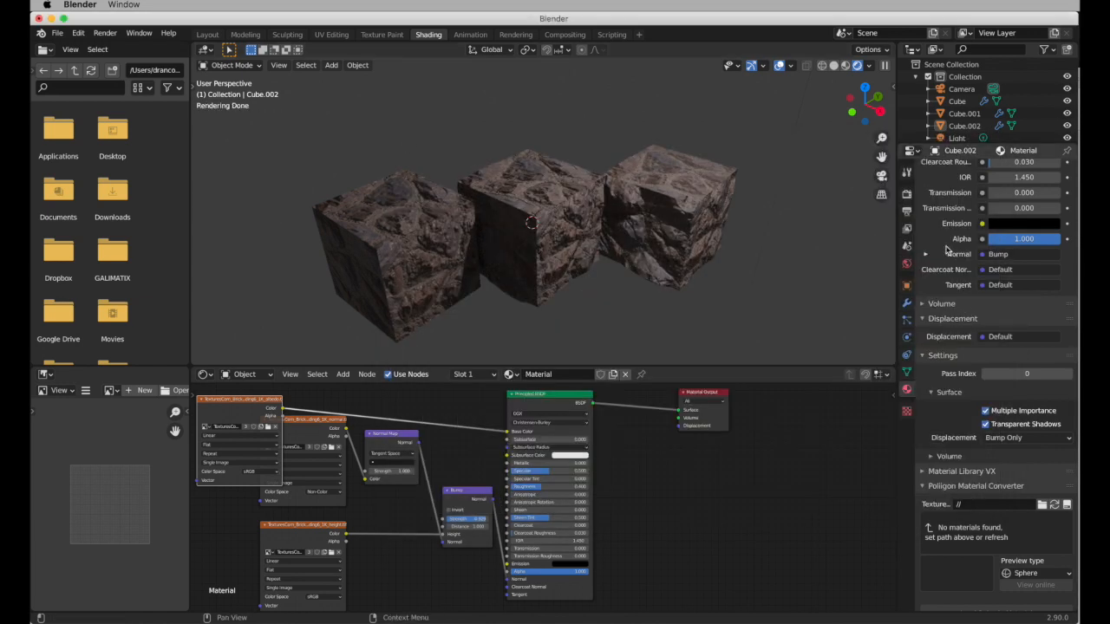
Switch the render engine to Eevee, render the three cubes for comparison, and close the render result.
click(907, 195)
click(1013, 170)
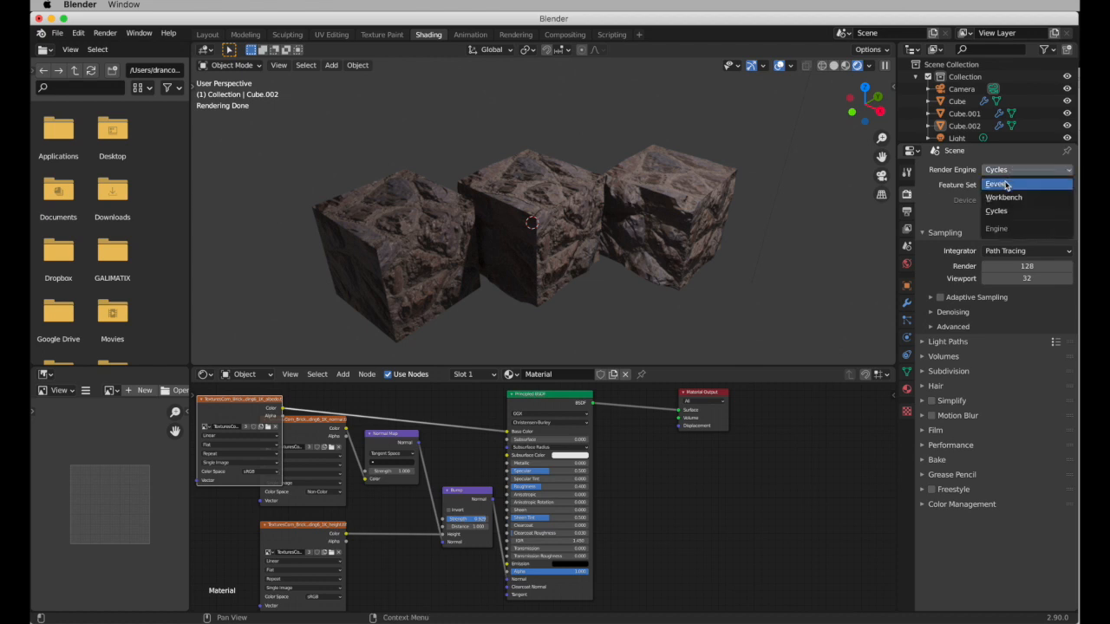
click(996, 183)
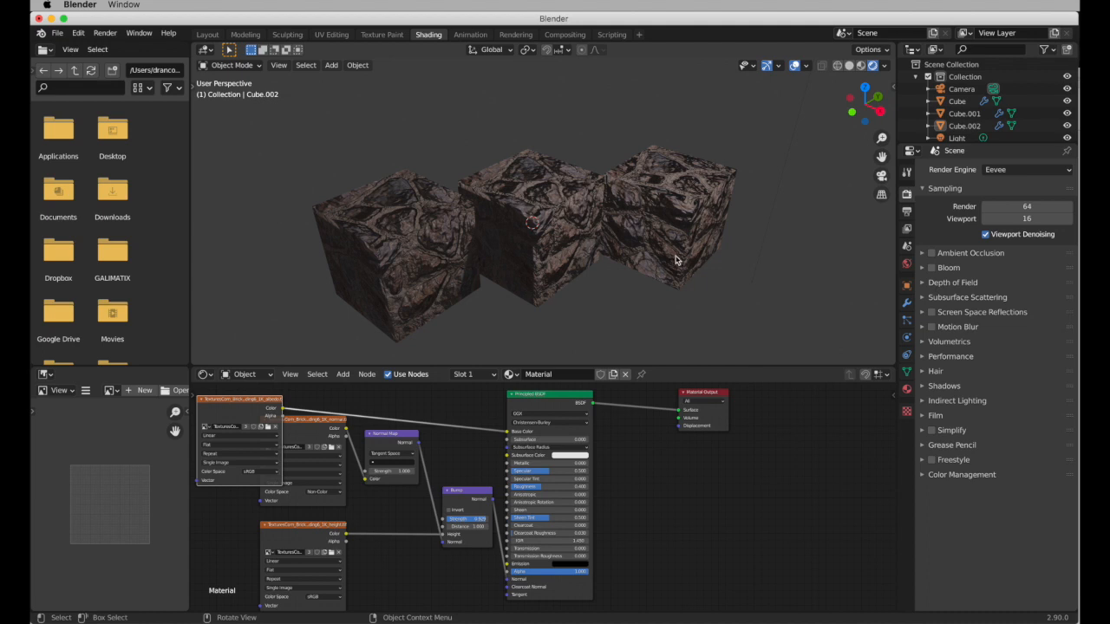
key(F12)
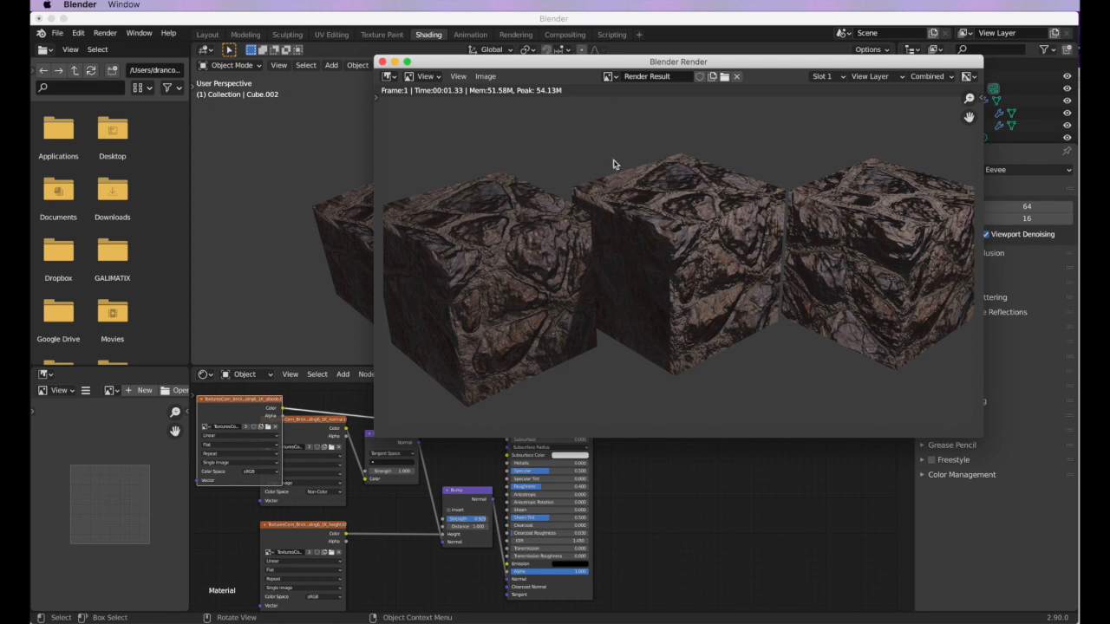
click(382, 62)
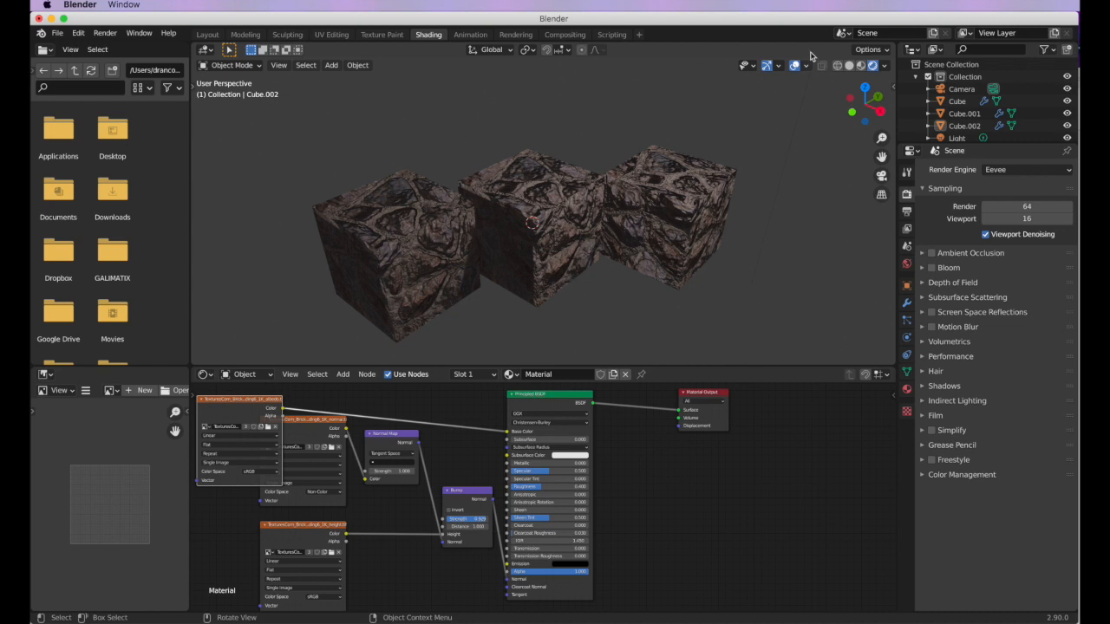
In the Layout workspace, duplicate the middle cube and place the copy in front of the other cubes.
click(207, 35)
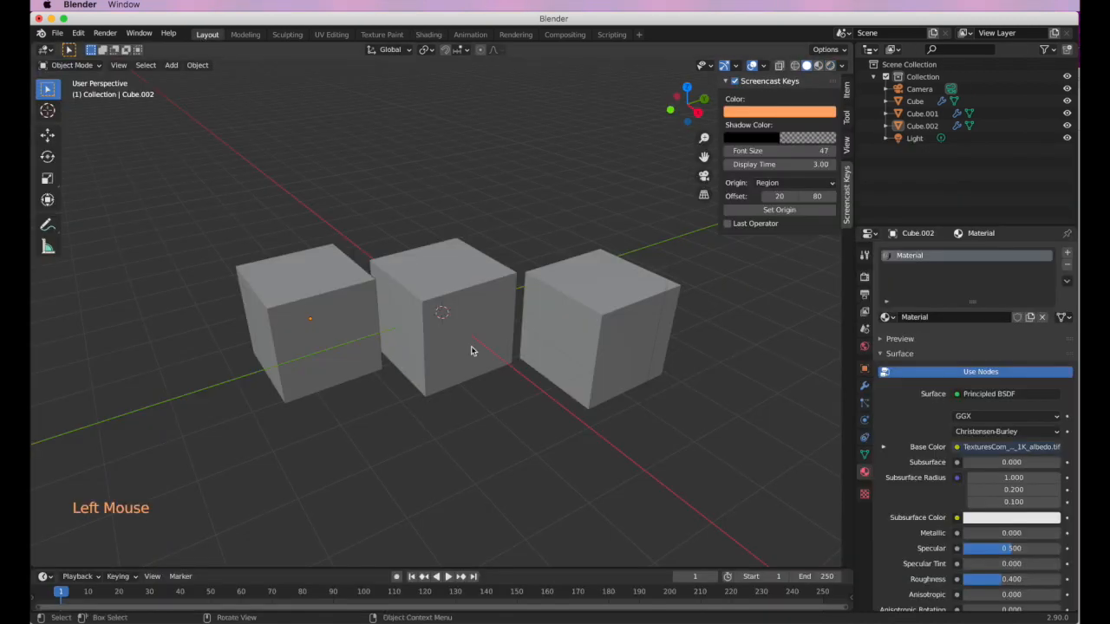
click(440, 345)
key(super)
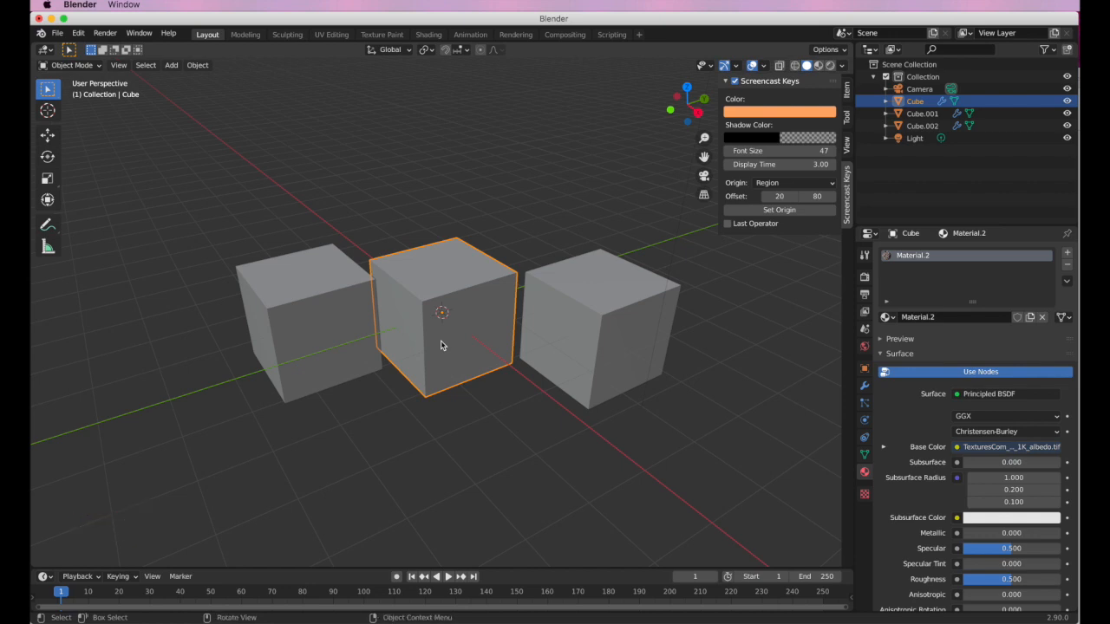
key(shift)
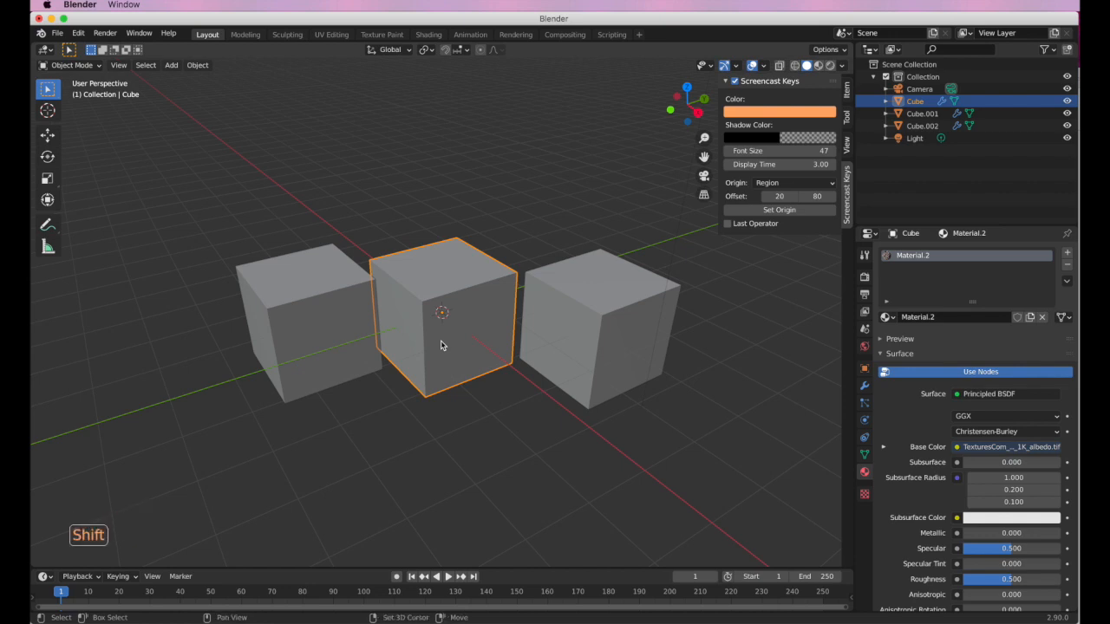
key(shift+d)
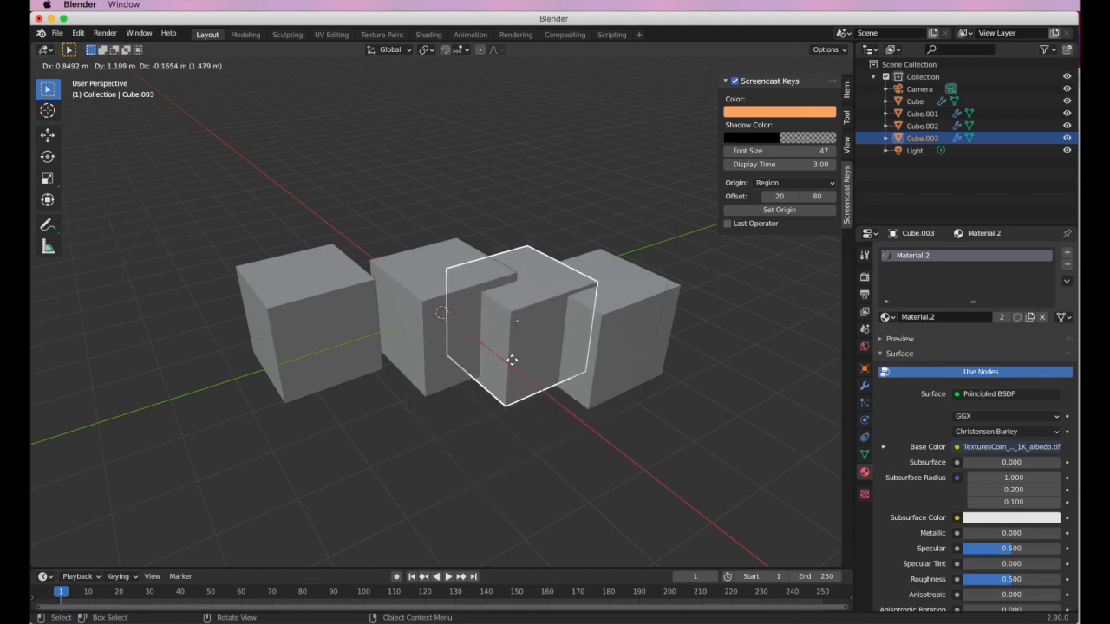
click(520, 483)
Move the duplicated cube up to about the height of the row and forward, clear of the other three cubes.
scroll(540, 483, down, 5)
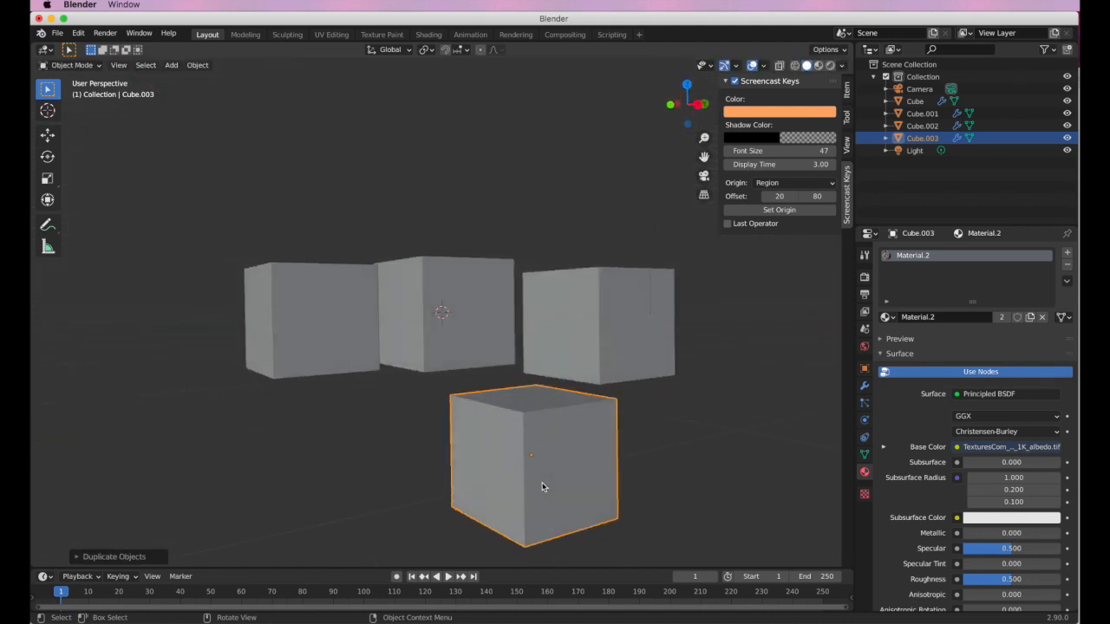
key(g)
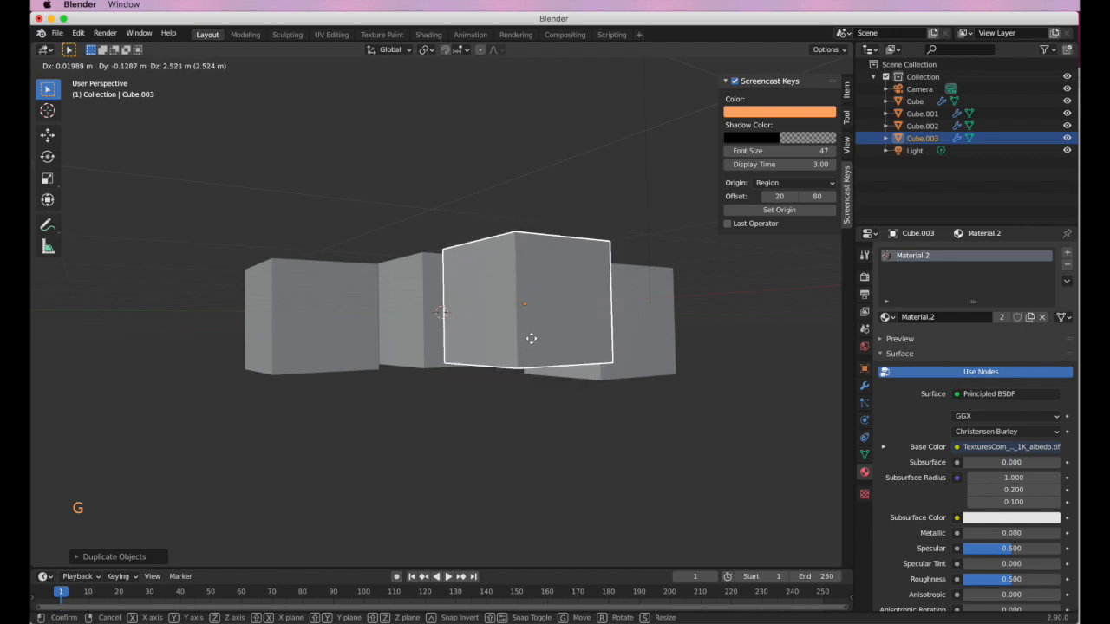
click(529, 349)
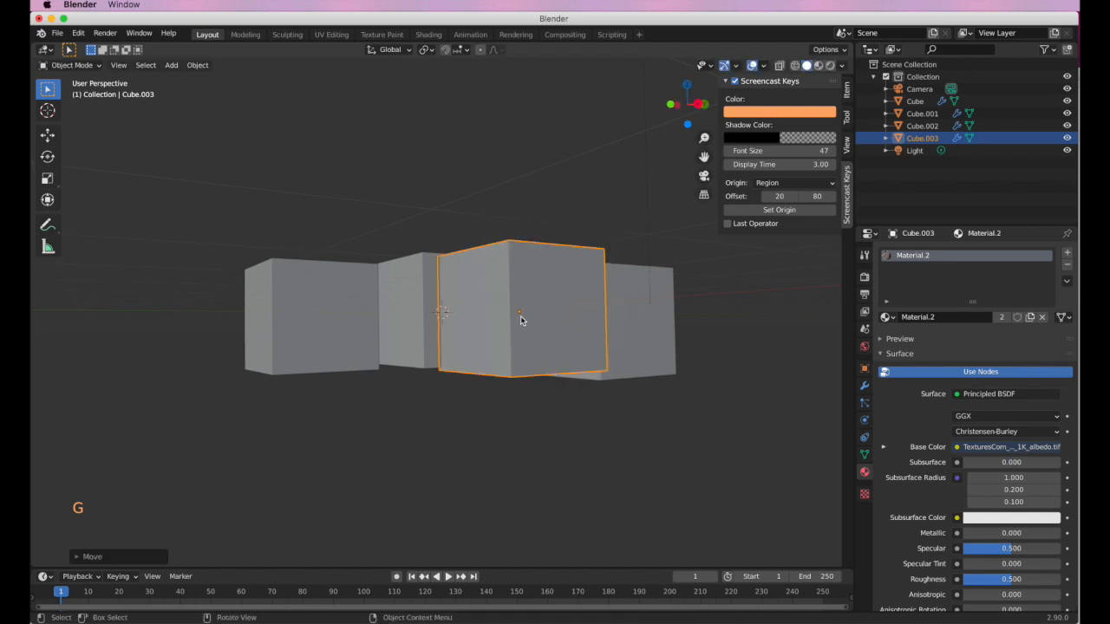
scroll(526, 317, up, 5)
scroll(525, 317, up, 3)
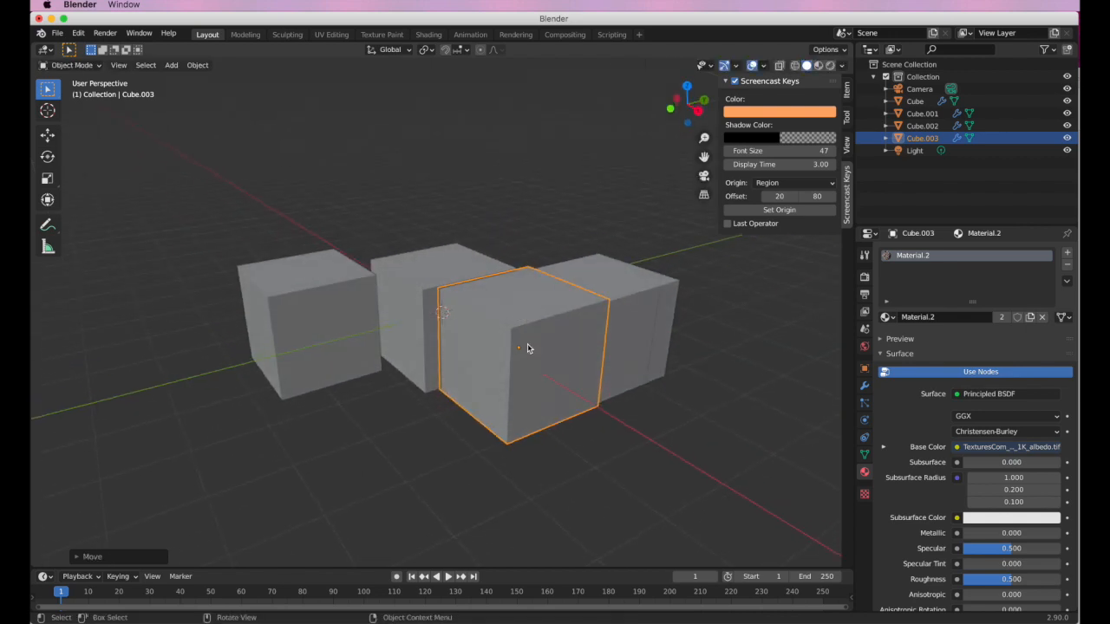
key(g)
click(503, 388)
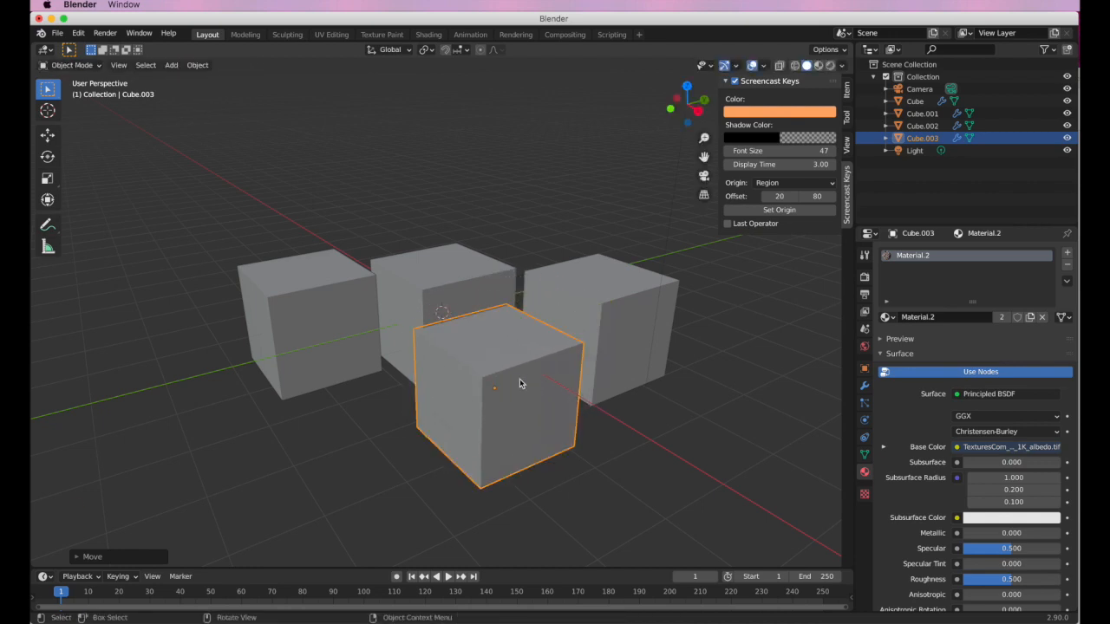
Hide the 3D viewport's sidebar, keeping the duplicated cube selected.
click(848, 201)
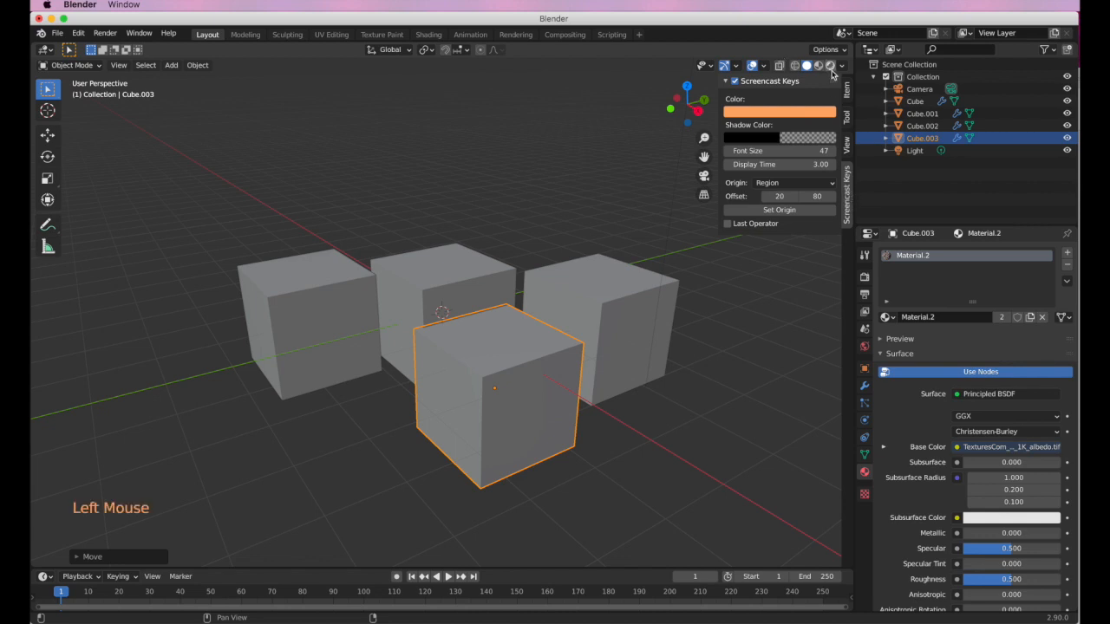
key(n)
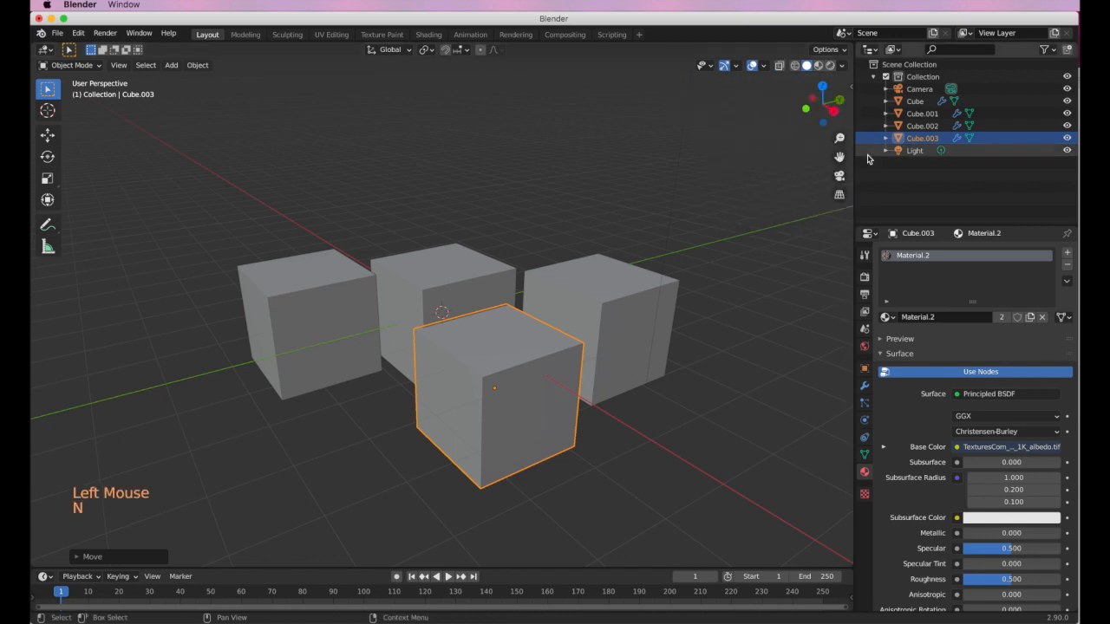
click(535, 413)
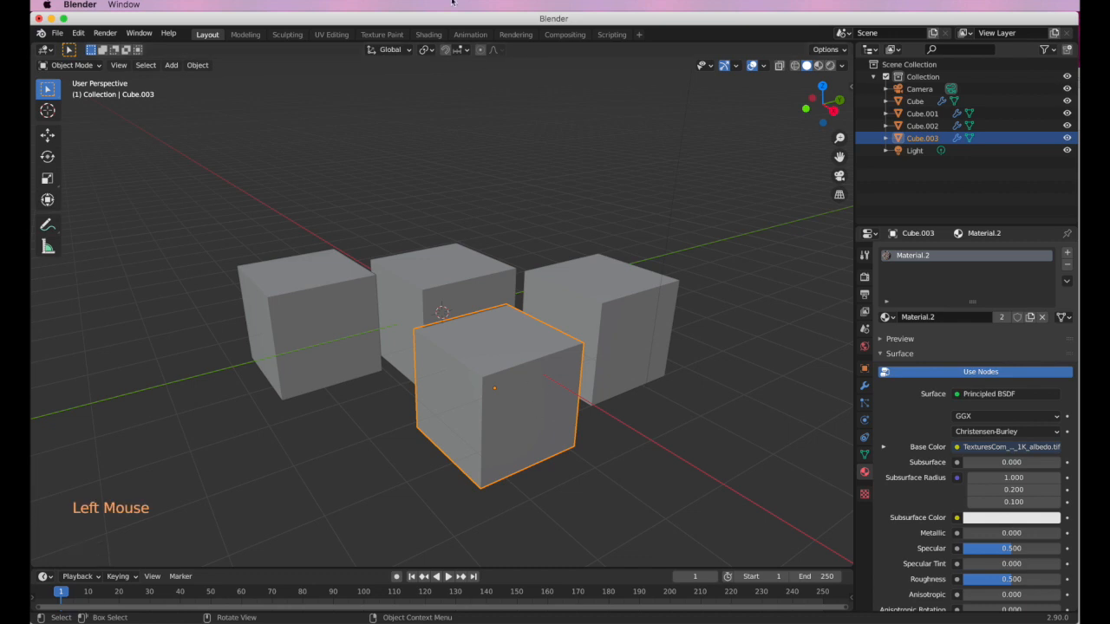
In the Shading workspace, add a Displace modifier to Cube.003 with Strength 0.600 and Midlevel 0.477.
click(428, 35)
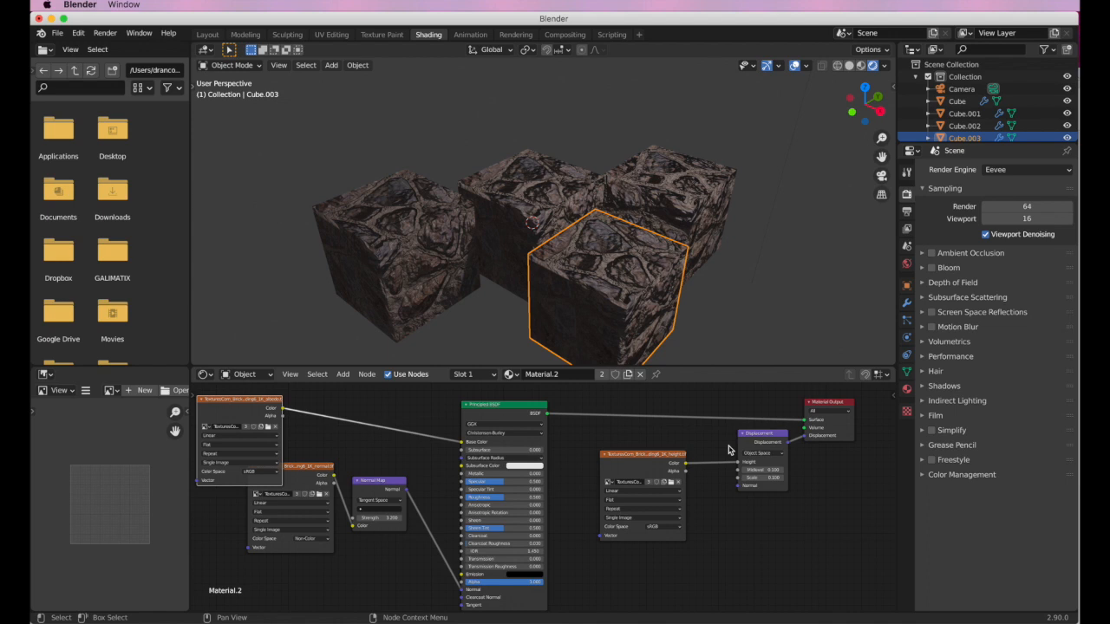
scroll(724, 448, left, 3)
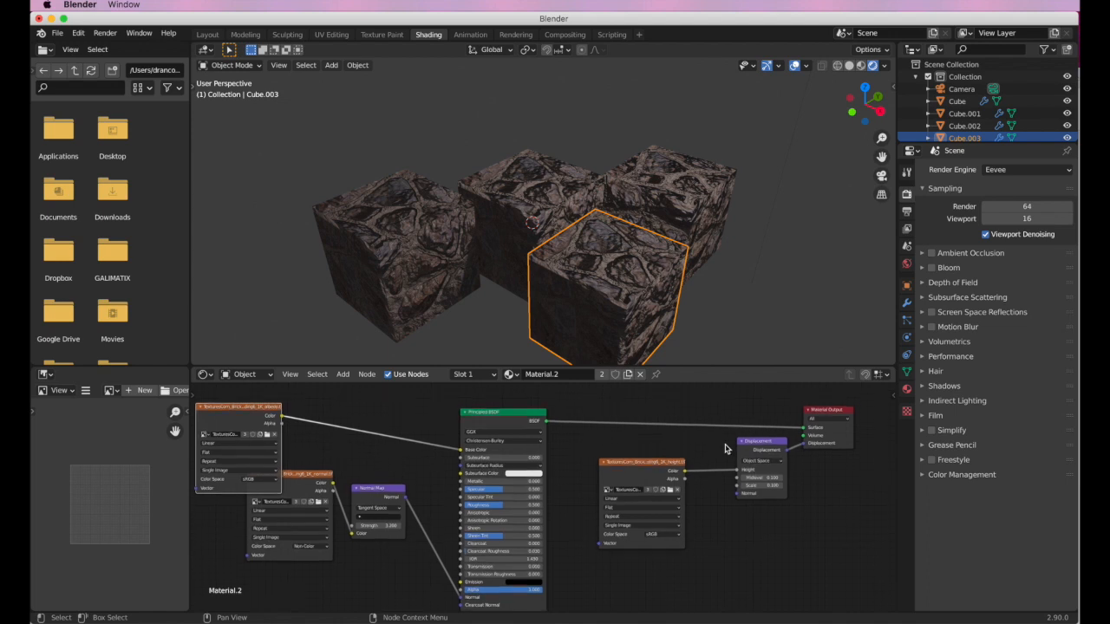
scroll(736, 447, left, 1)
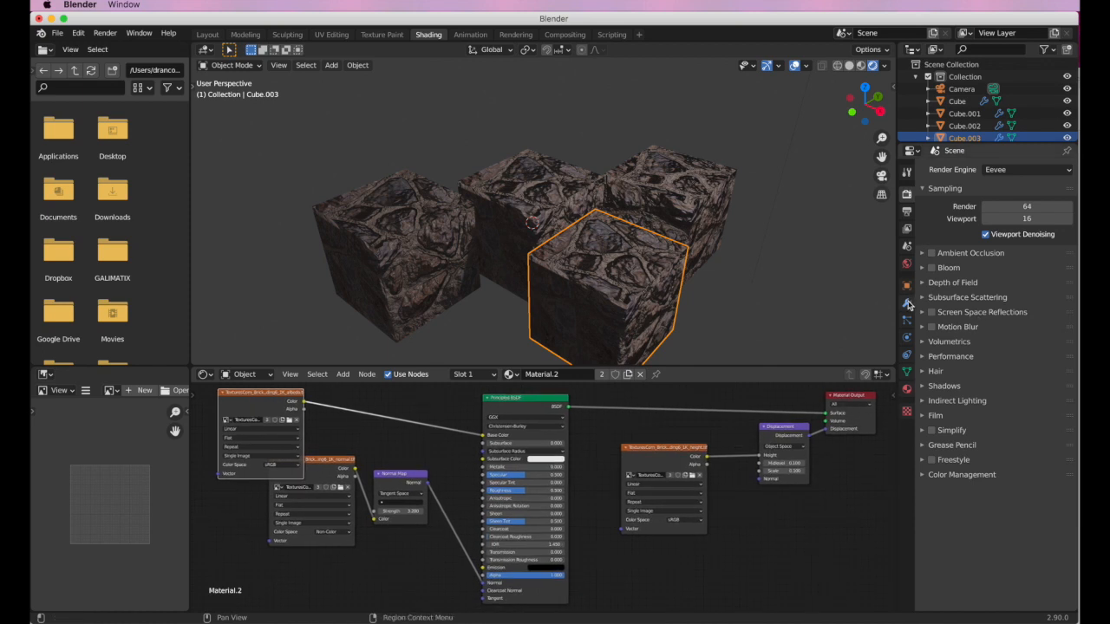
click(906, 303)
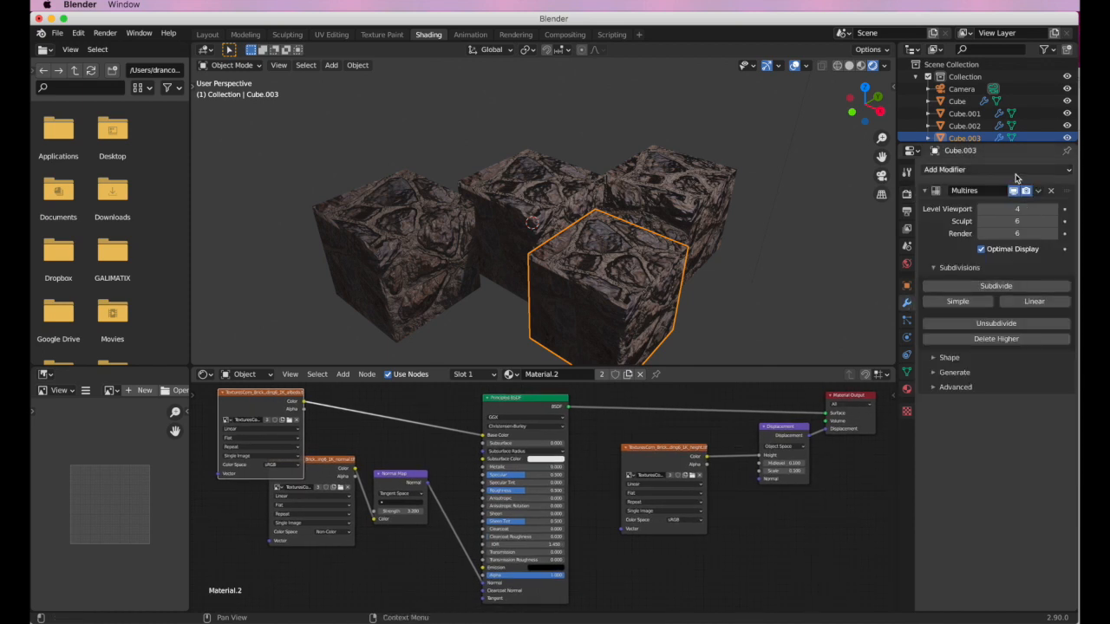
click(1013, 172)
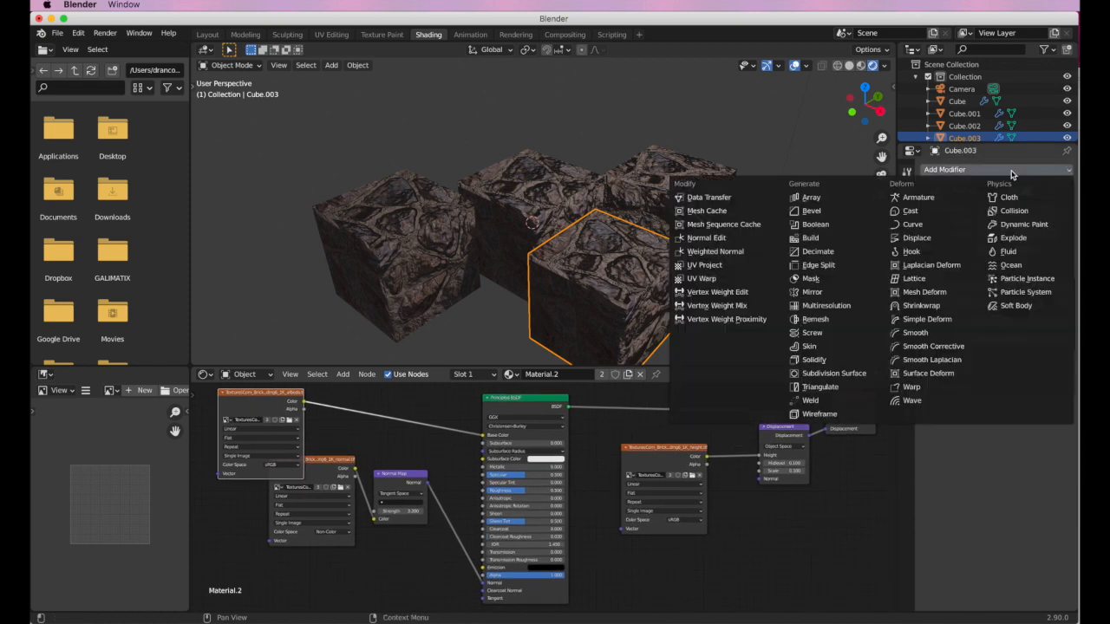
click(917, 239)
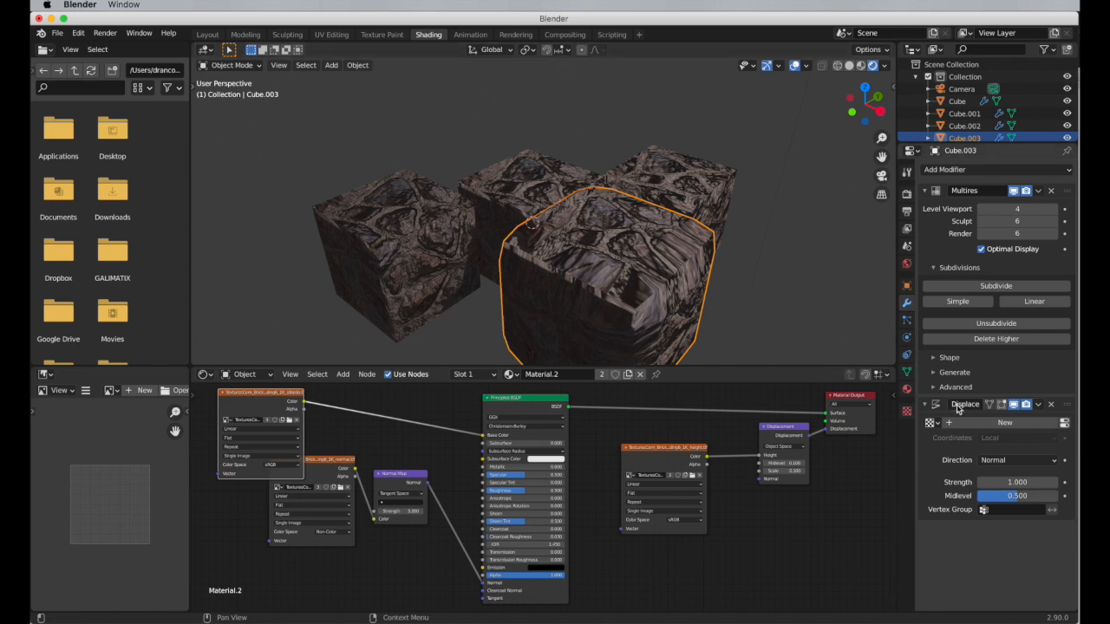
drag(1026, 482, 991, 482)
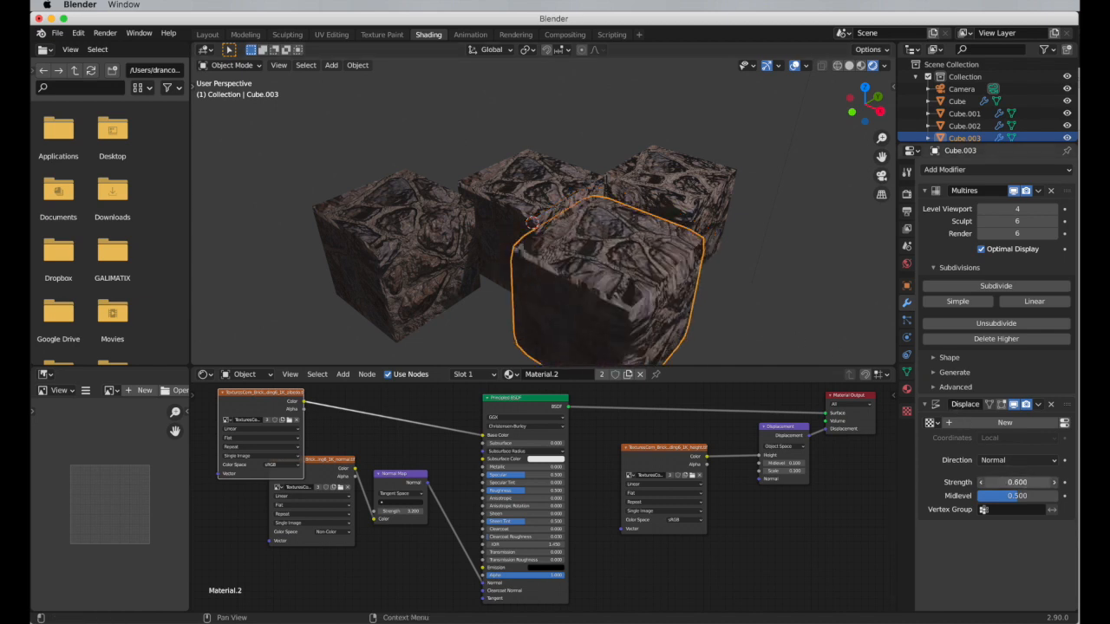
mouse_move(1017, 496)
mouse_down()
mouse_move(982, 496)
mouse_move(1029, 496)
mouse_up()
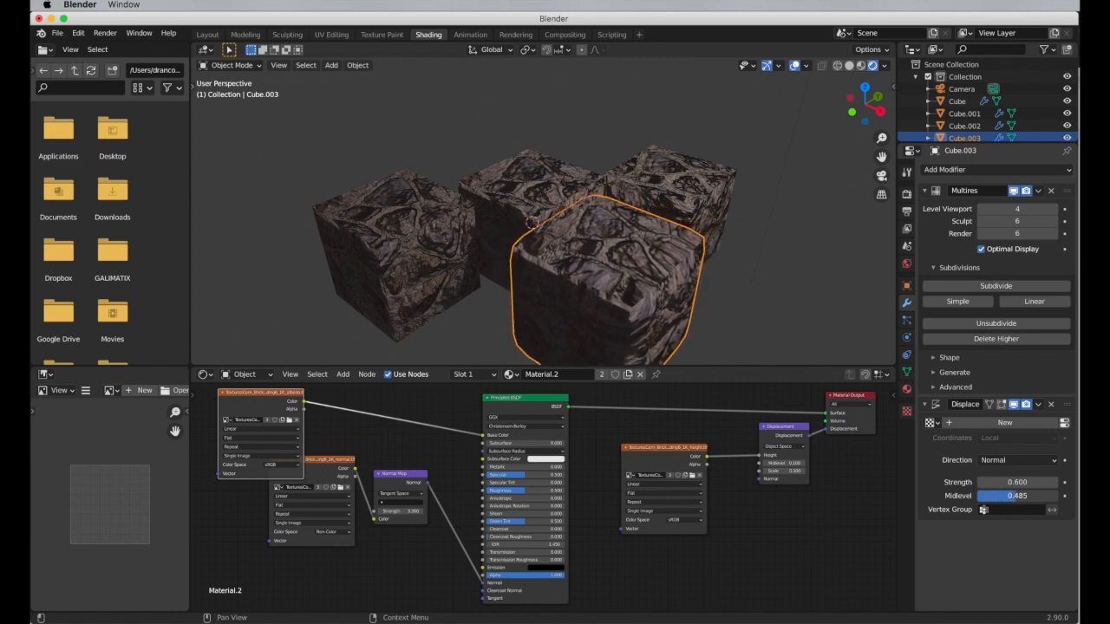
Create a new texture for Cube.003's Displace modifier and set its coordinates to UV with Normal direction.
click(990, 423)
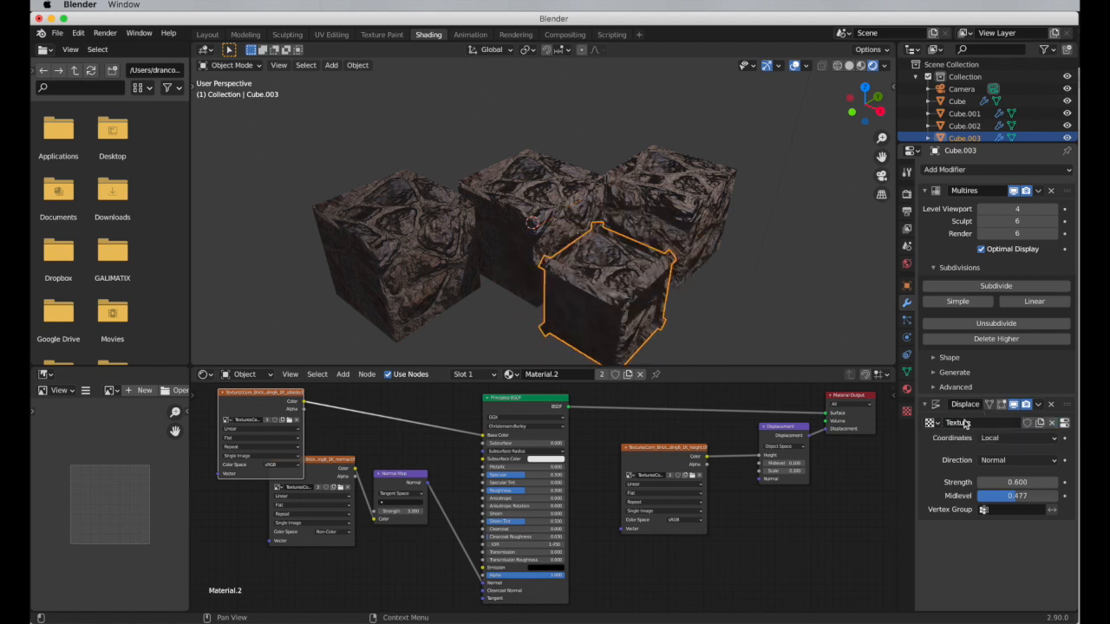
click(1006, 439)
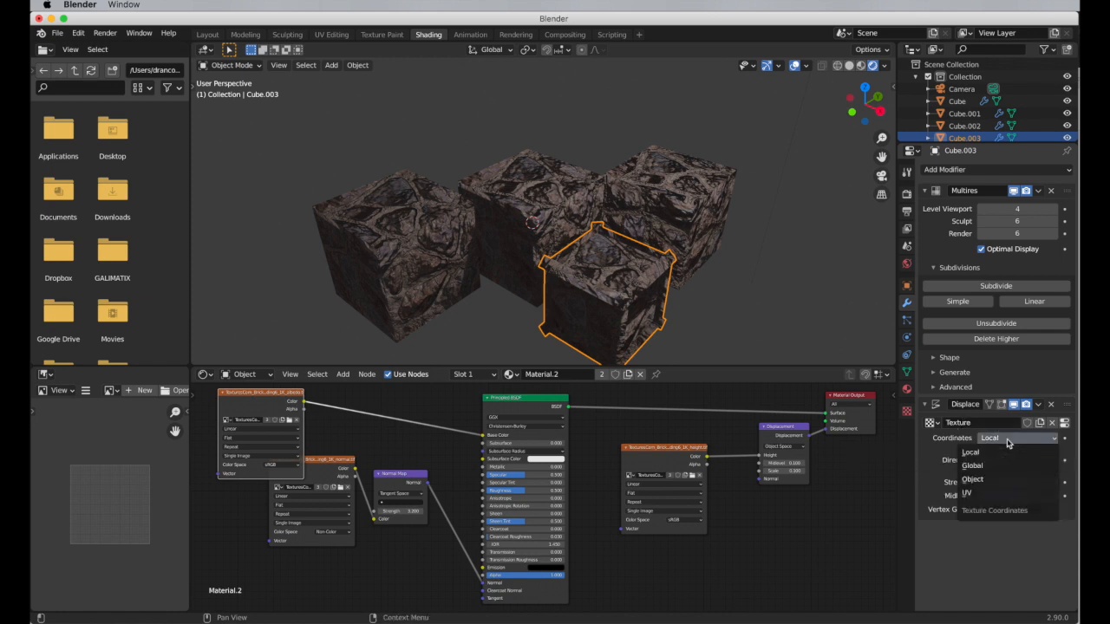
click(975, 496)
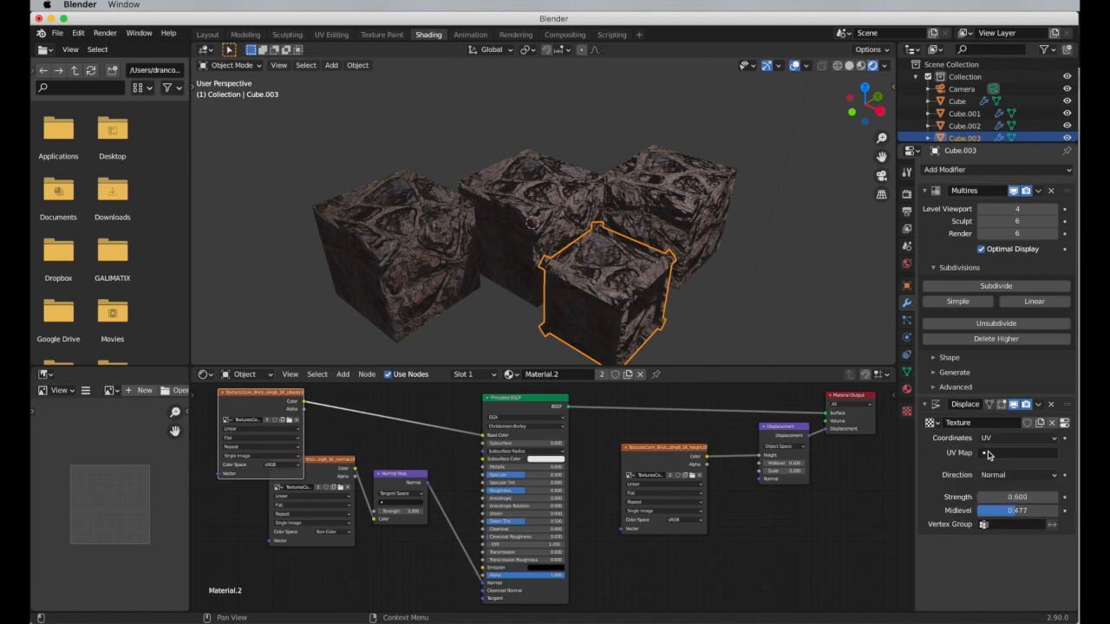
click(1003, 476)
Load TexturesCom_Brick_StoneCladding6_1K_height.tif from the texturas folder as the image of the Displace modifier's texture.
click(907, 411)
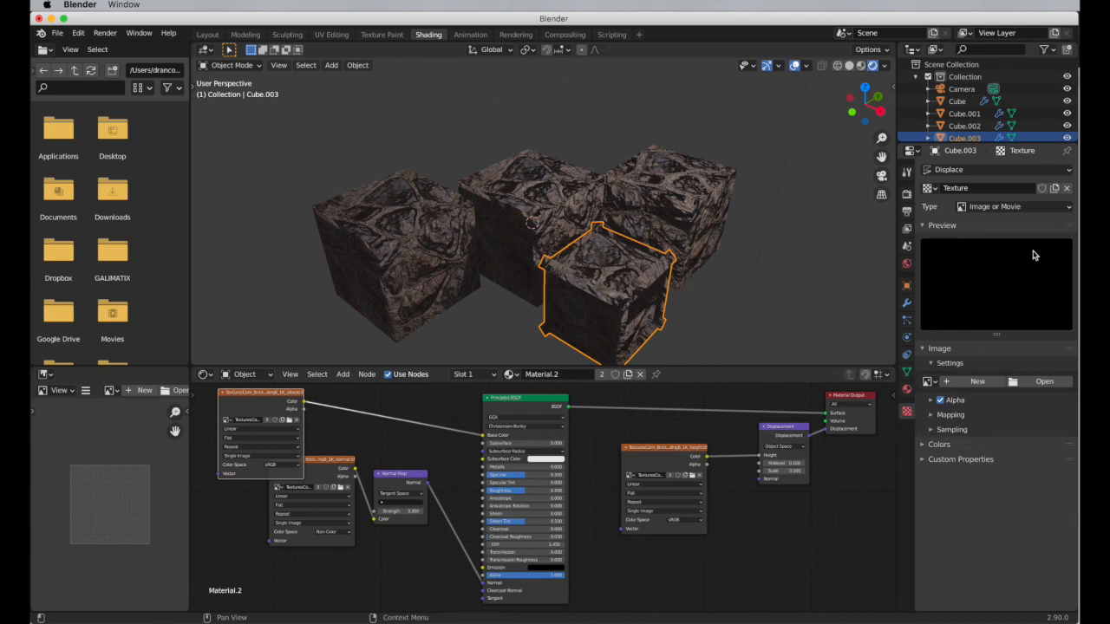
click(1043, 382)
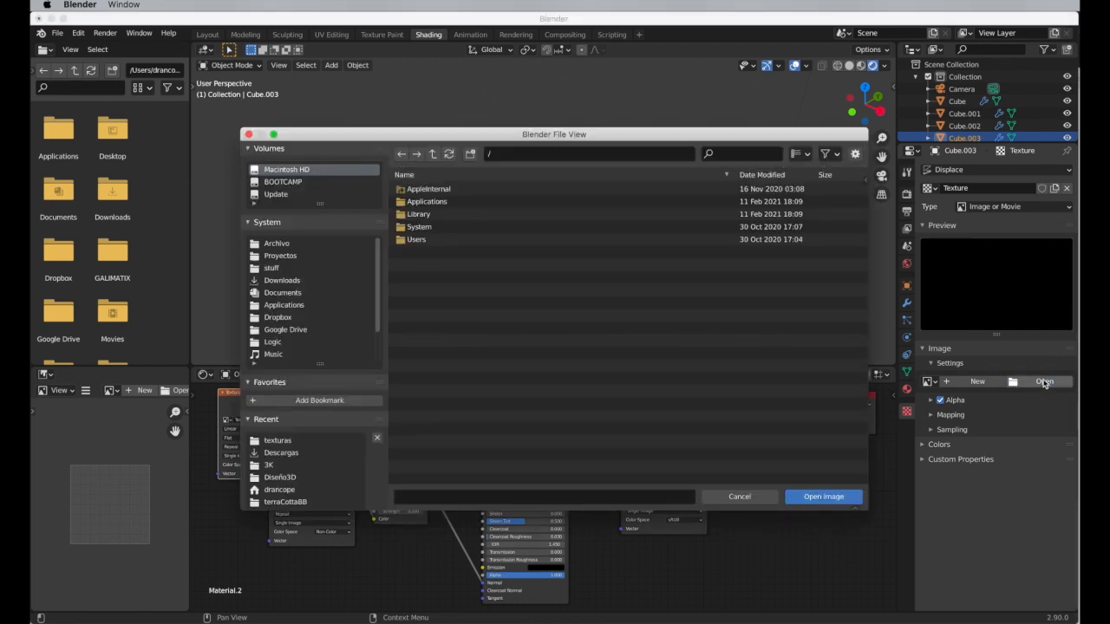
click(277, 440)
click(531, 303)
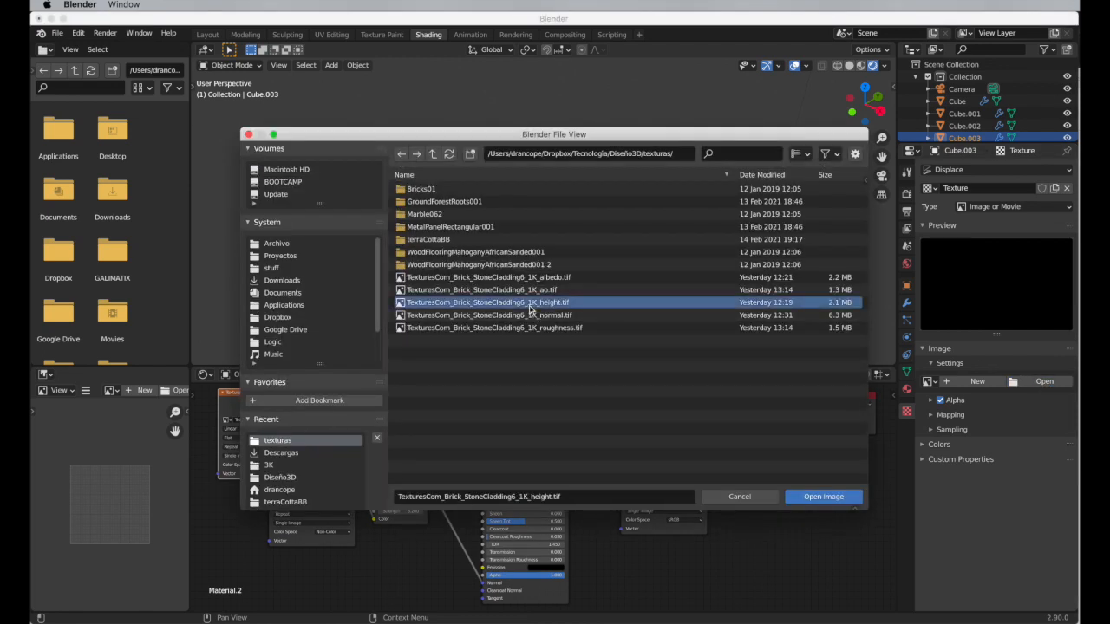
click(820, 497)
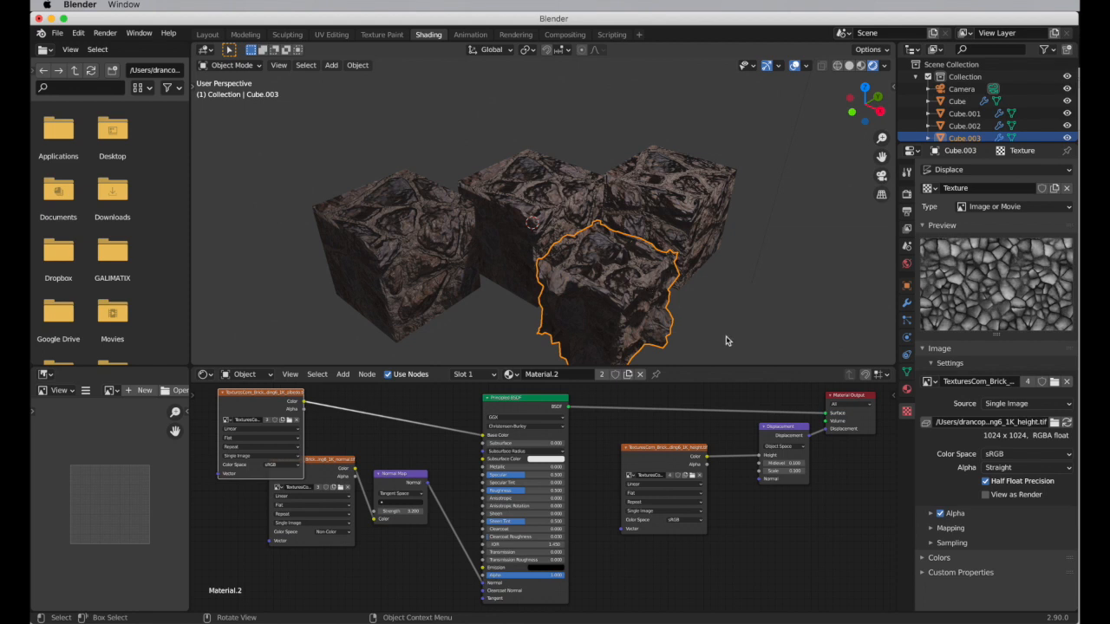
Lower the Displace modifier's Strength on Cube.003 to -0.200.
click(907, 303)
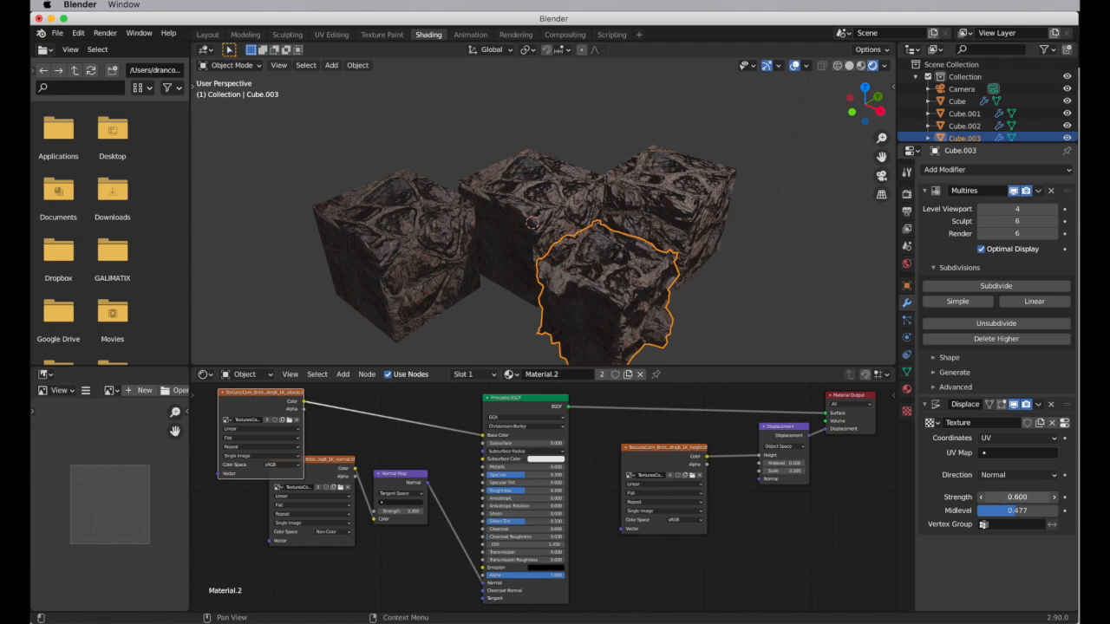
drag(1017, 496, 971, 497)
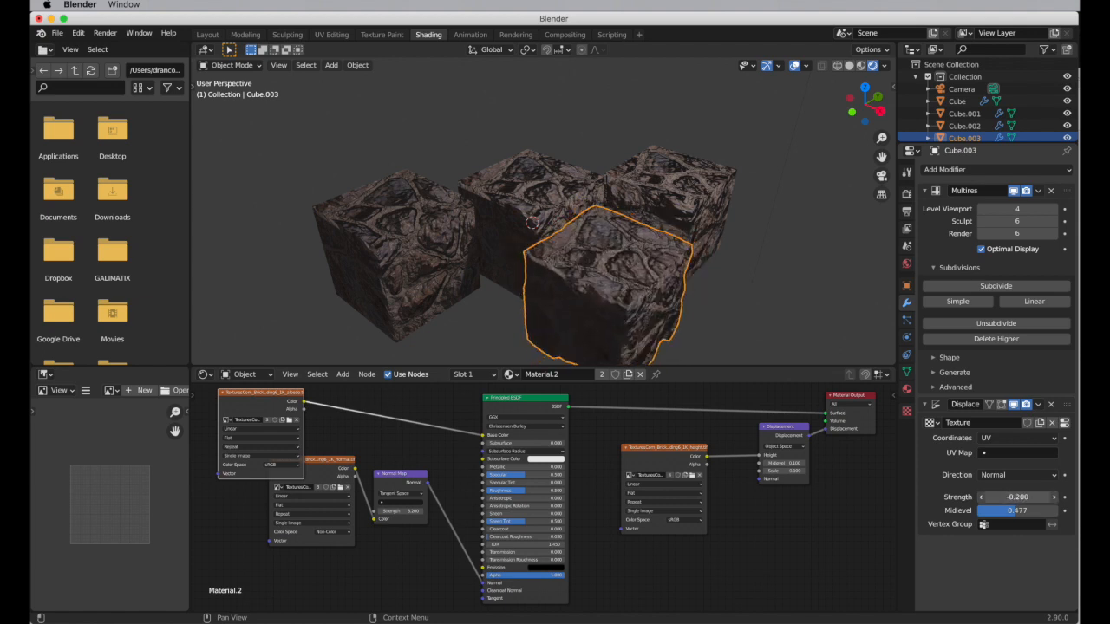
Set the Displace modifier on Cube.003 to Strength 0.200 and Midlevel 0.064, and deselect the cube.
drag(1016, 510, 982, 514)
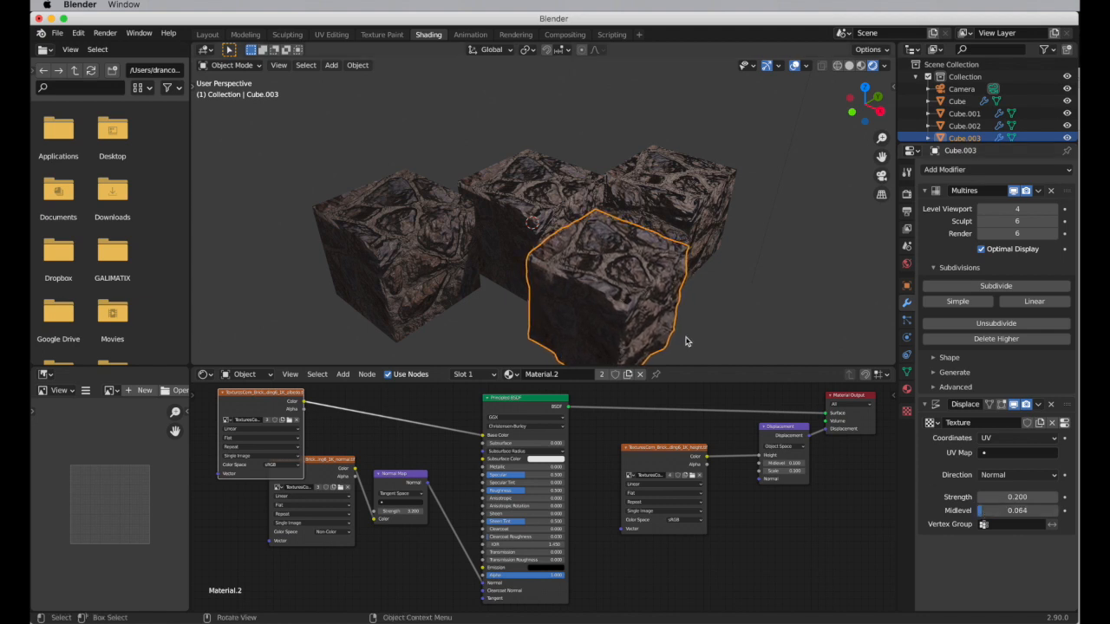
click(718, 338)
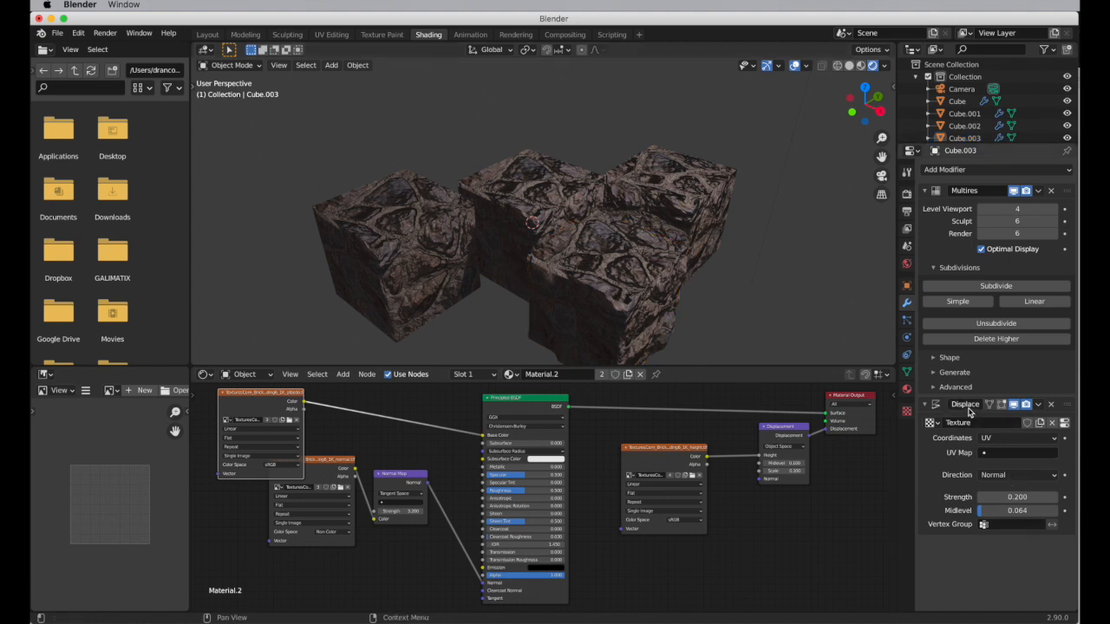
Switch the scene's render engine from Eevee to Cycles.
click(906, 194)
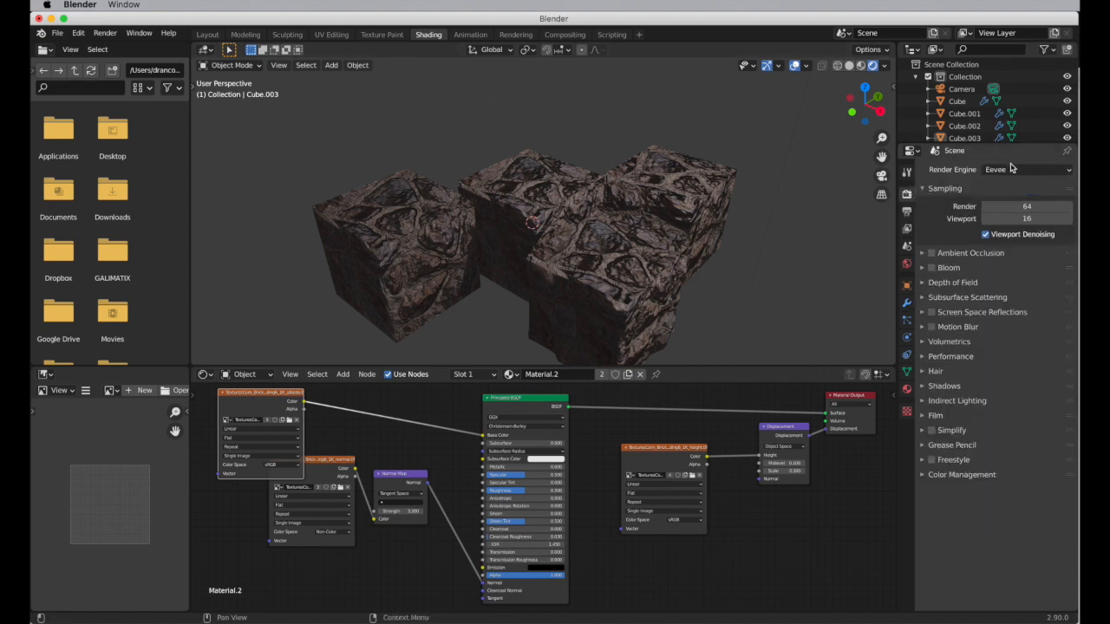
click(1013, 169)
click(1003, 212)
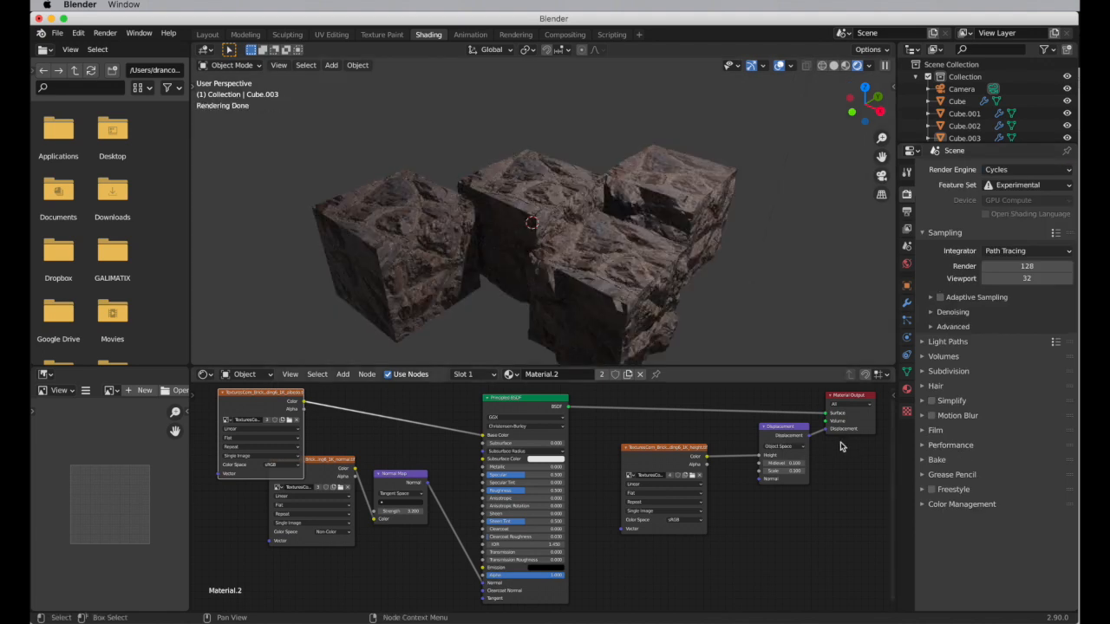
click(620, 282)
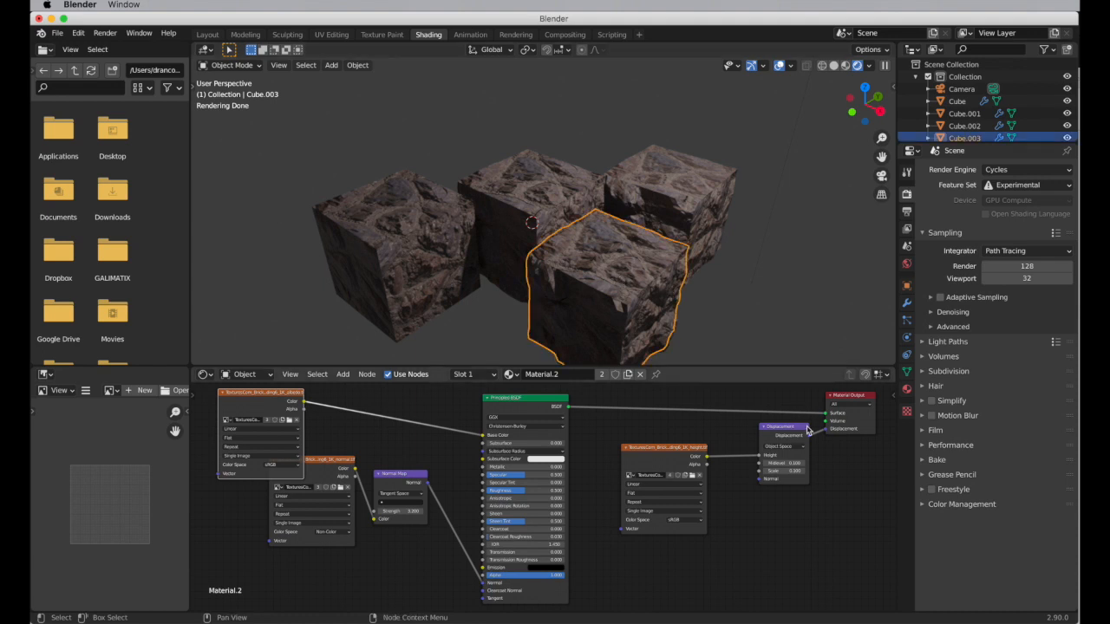
drag(825, 430, 826, 457)
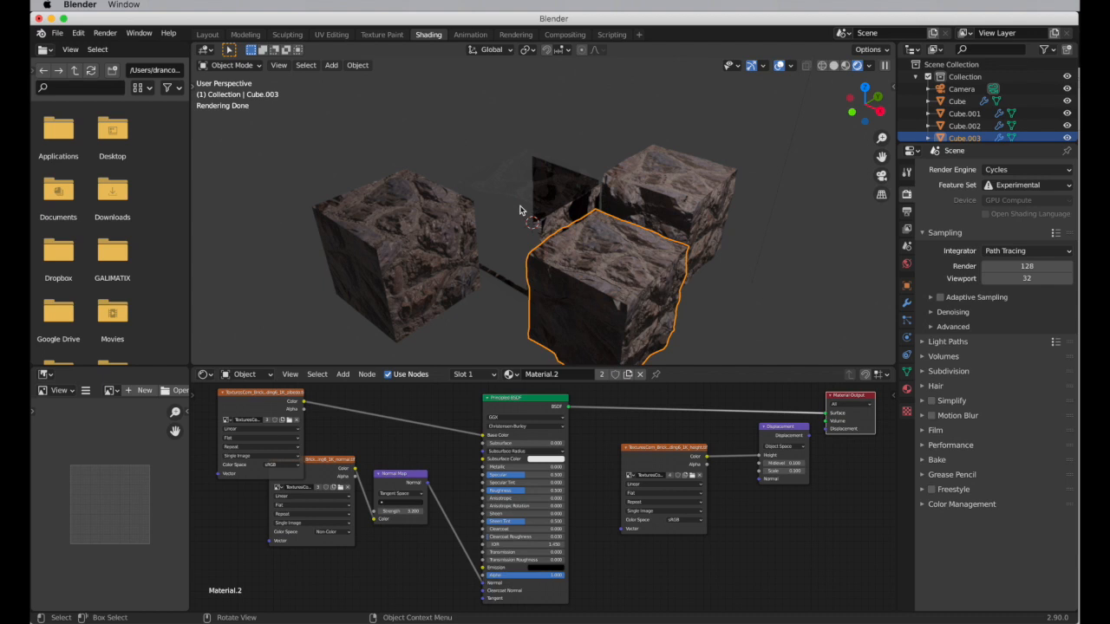
drag(808, 435, 827, 429)
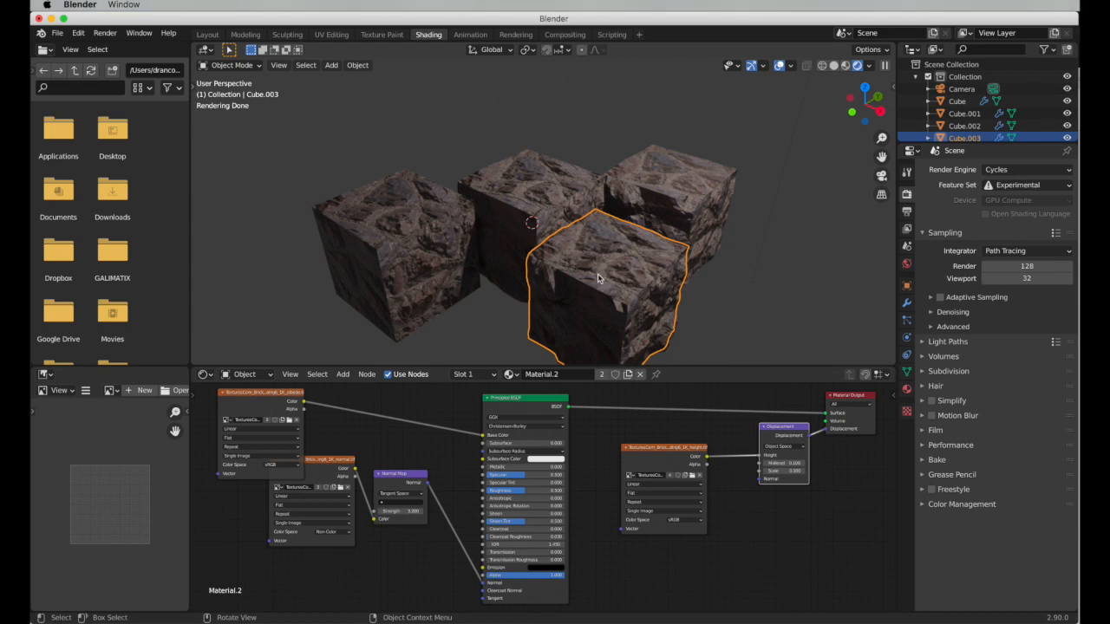
Unlink the shared Material.2 from Cube.003 and copy the complete node setup of Material.2 from Cube.
click(640, 376)
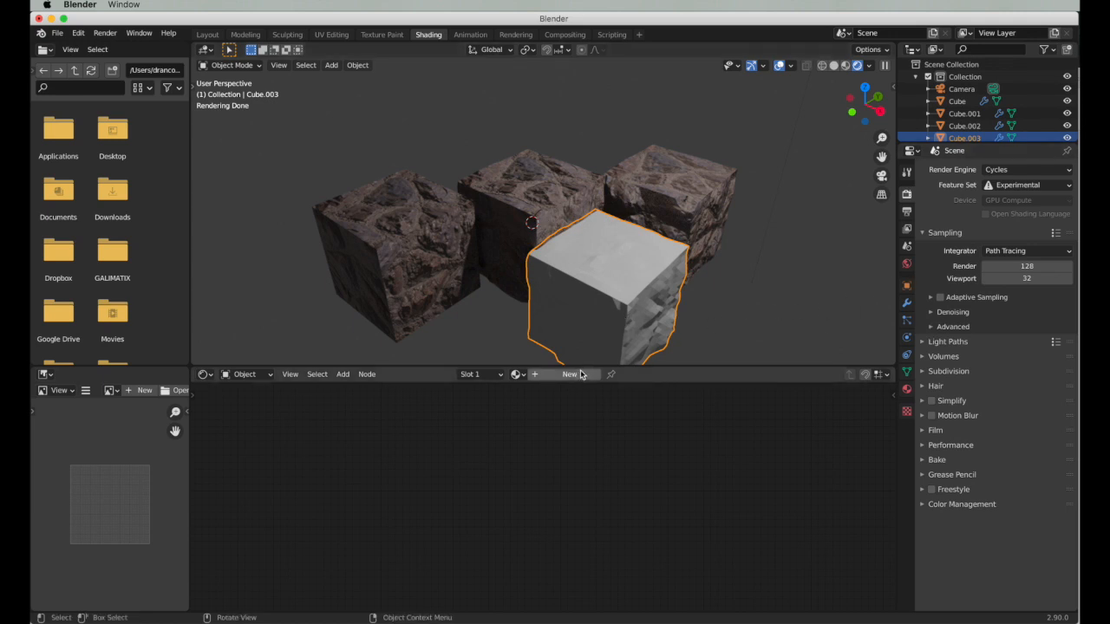
click(538, 203)
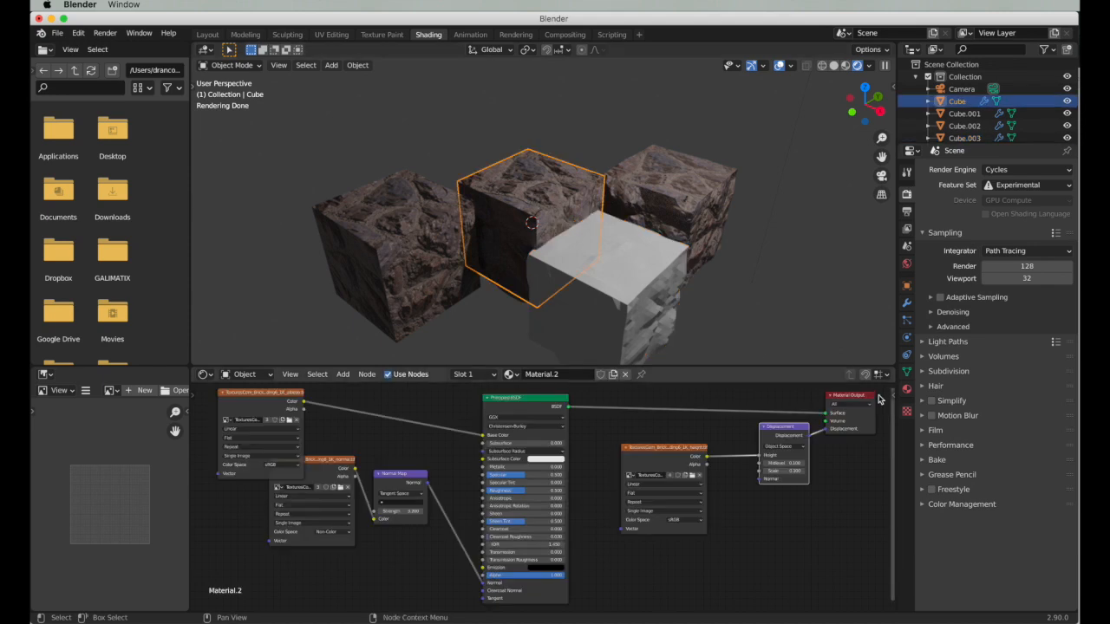
drag(881, 389, 205, 607)
right_click(250, 397)
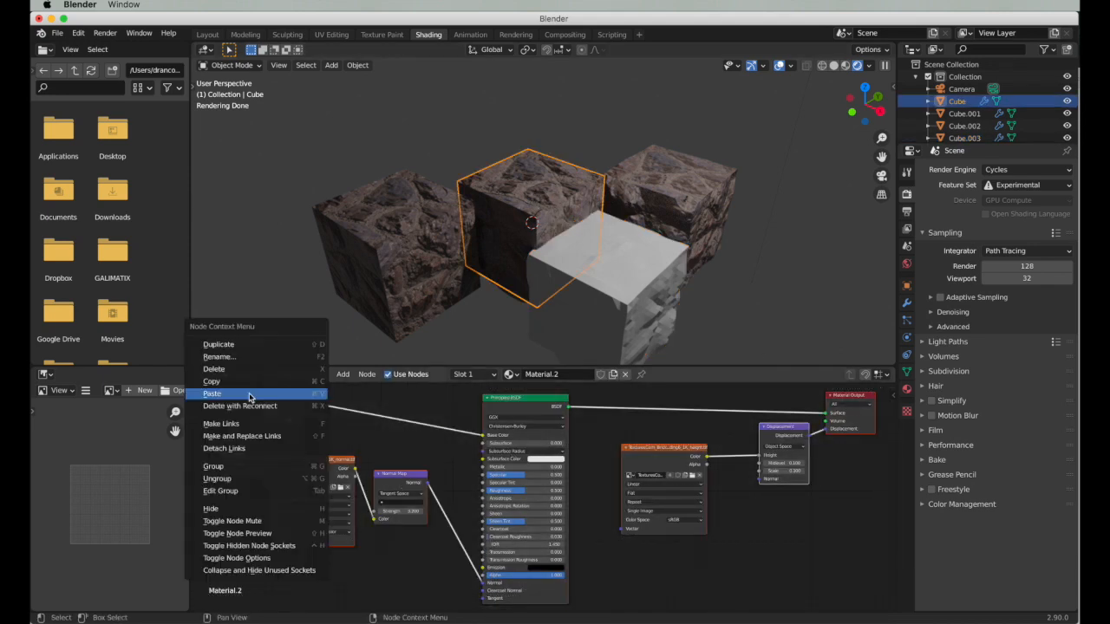
click(232, 381)
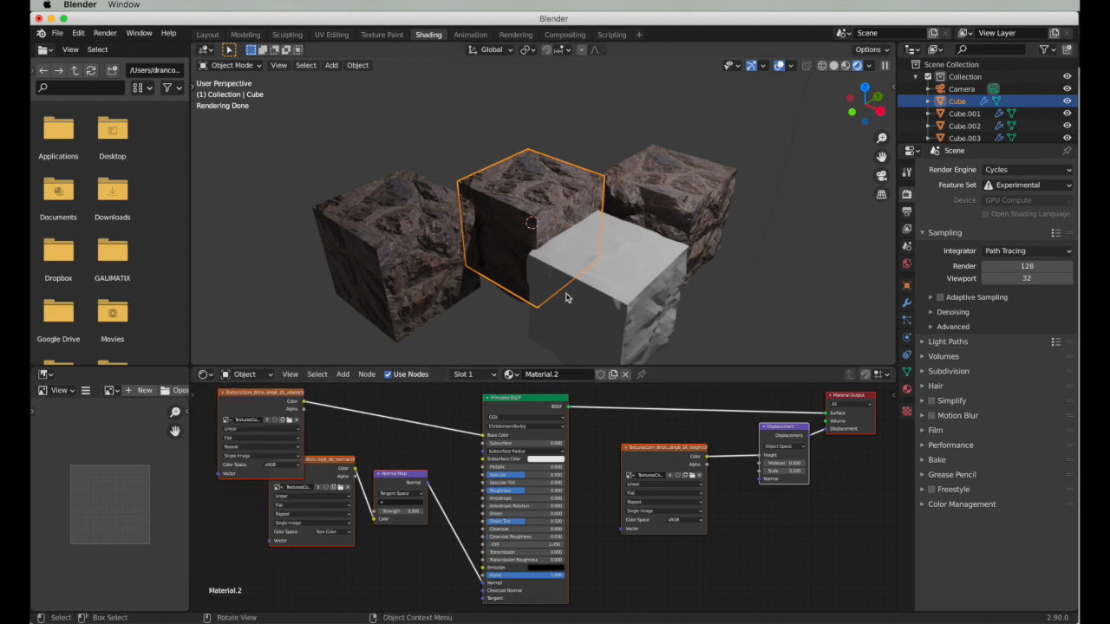
Create a new material on Cube.003 and replace its default nodes with the copied stone node setup.
click(604, 313)
click(570, 376)
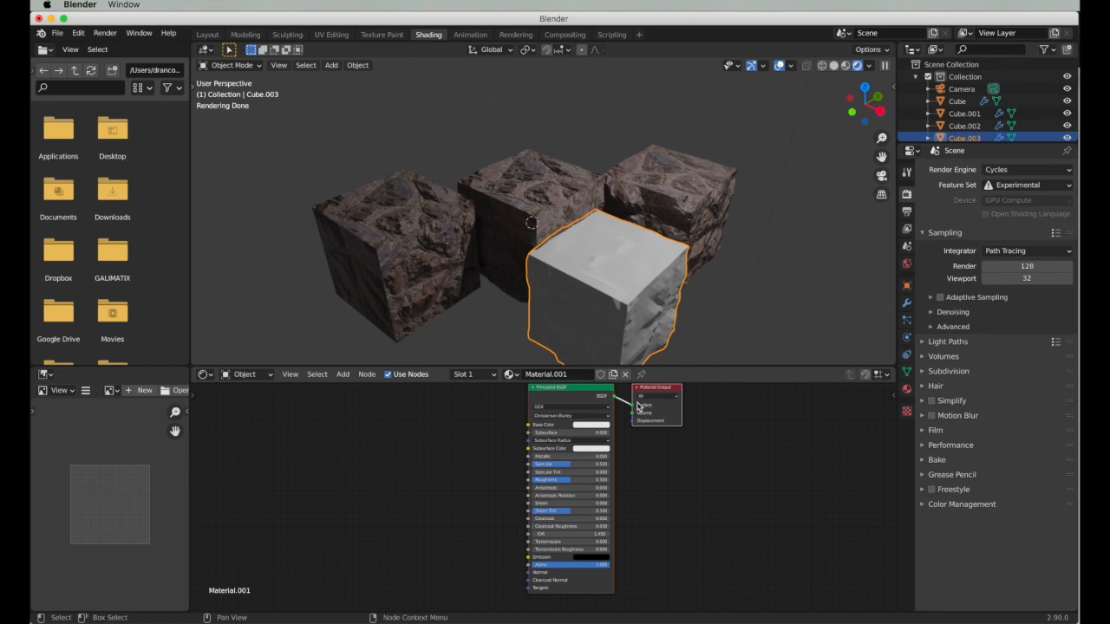
key(a)
key(x)
right_click(300, 409)
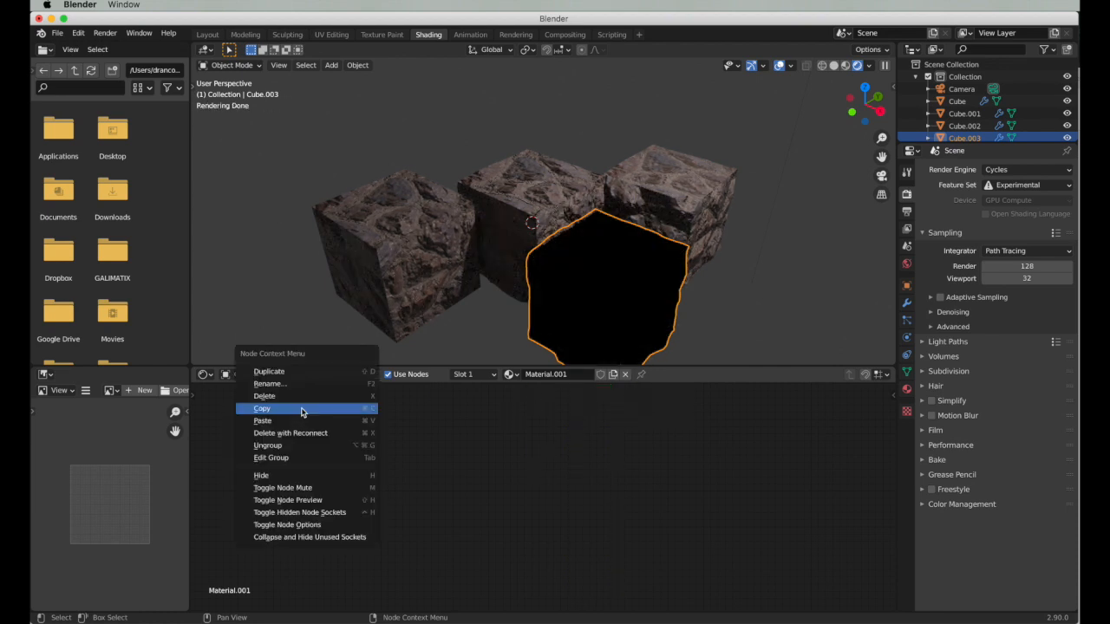
click(295, 421)
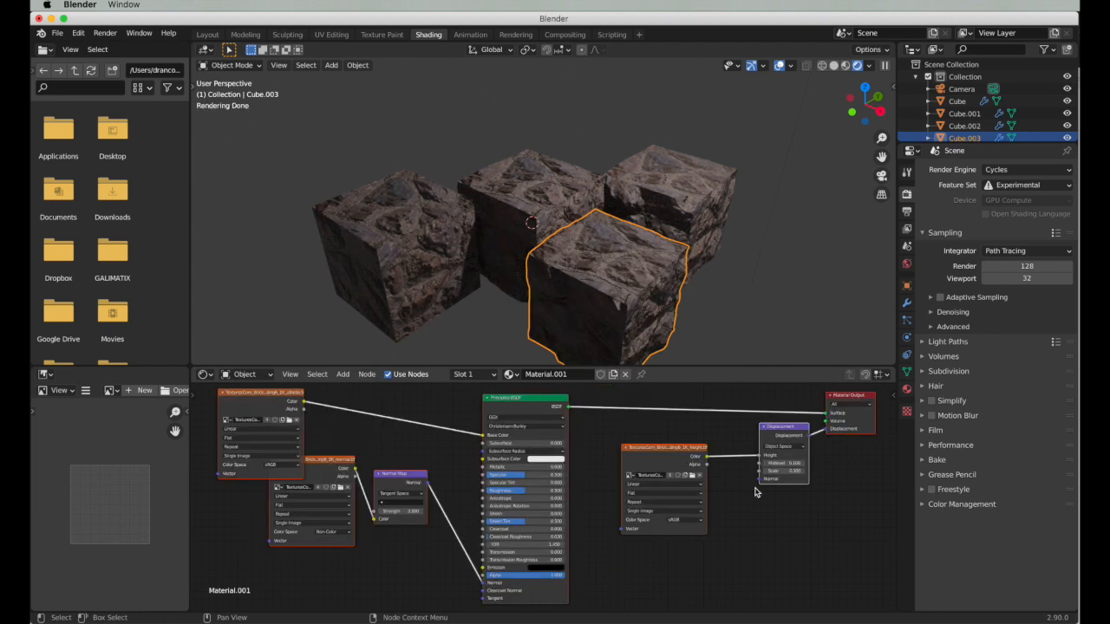
Disconnect the Displacement node from the Material Output in Cube.003's own material.
click(781, 514)
drag(824, 431, 822, 452)
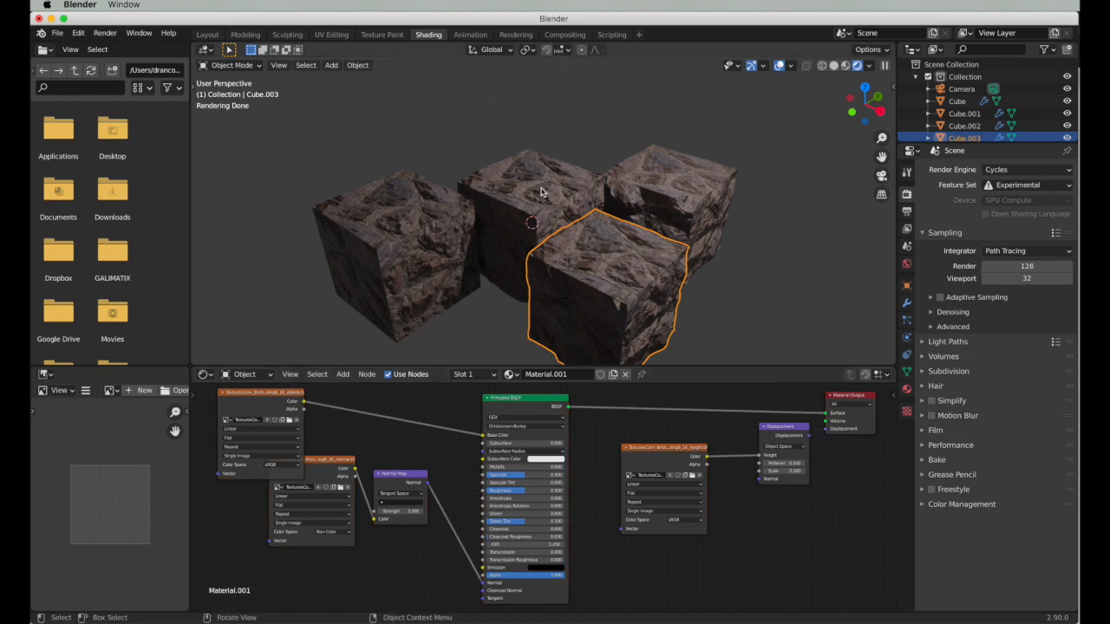
middle_drag(681, 432, 679, 436)
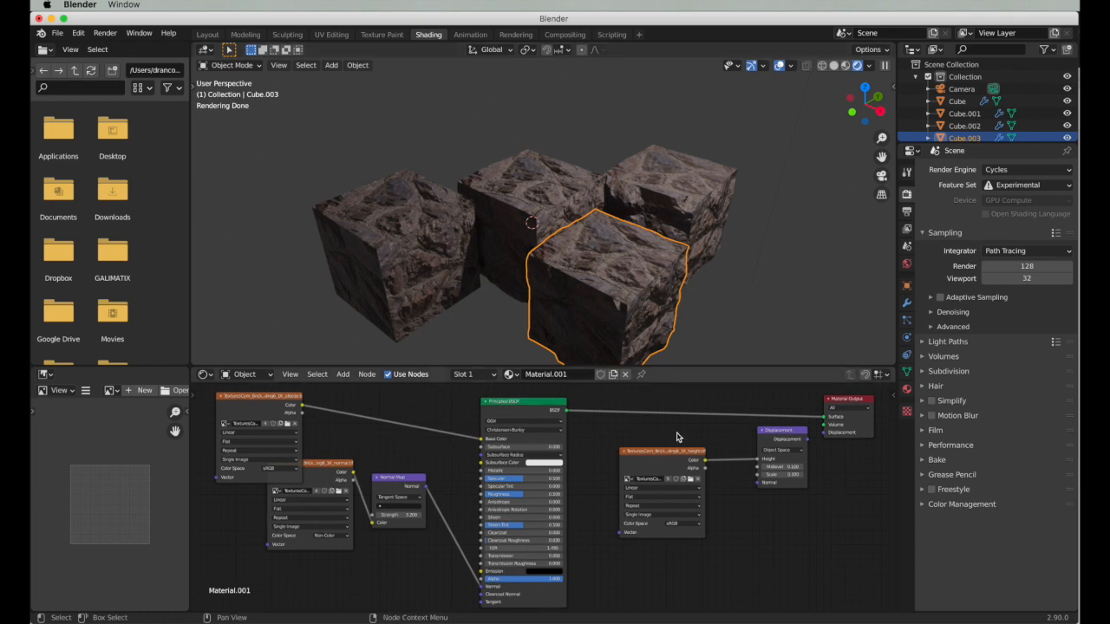
scroll(670, 436, left, 1)
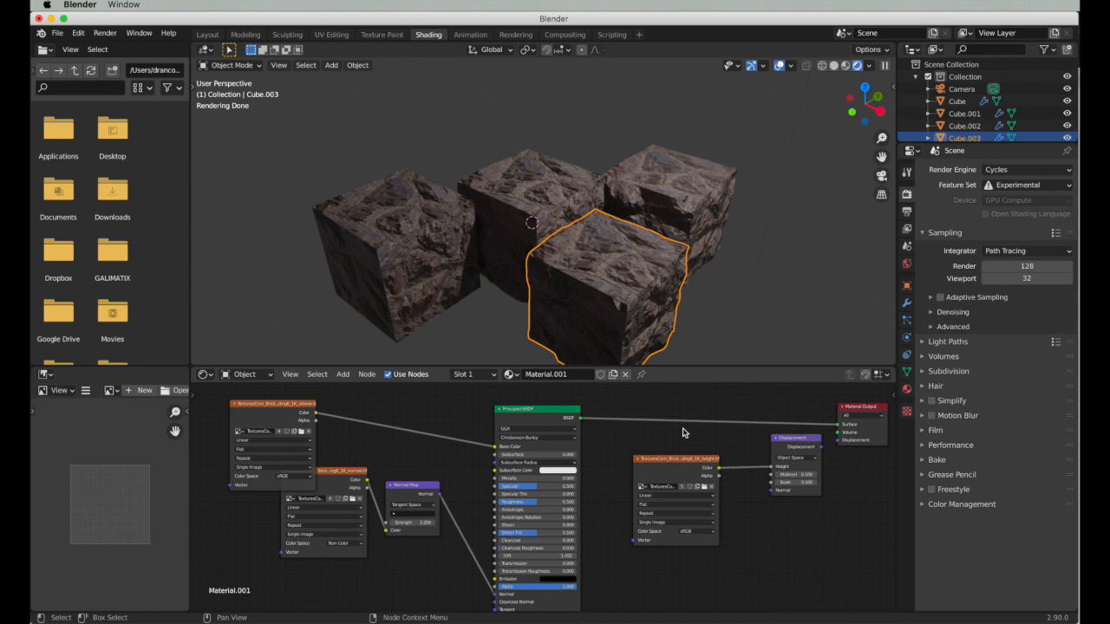
Render the four cubes in Cycles, inspect the displaced surfaces, and close the render window.
key(F12)
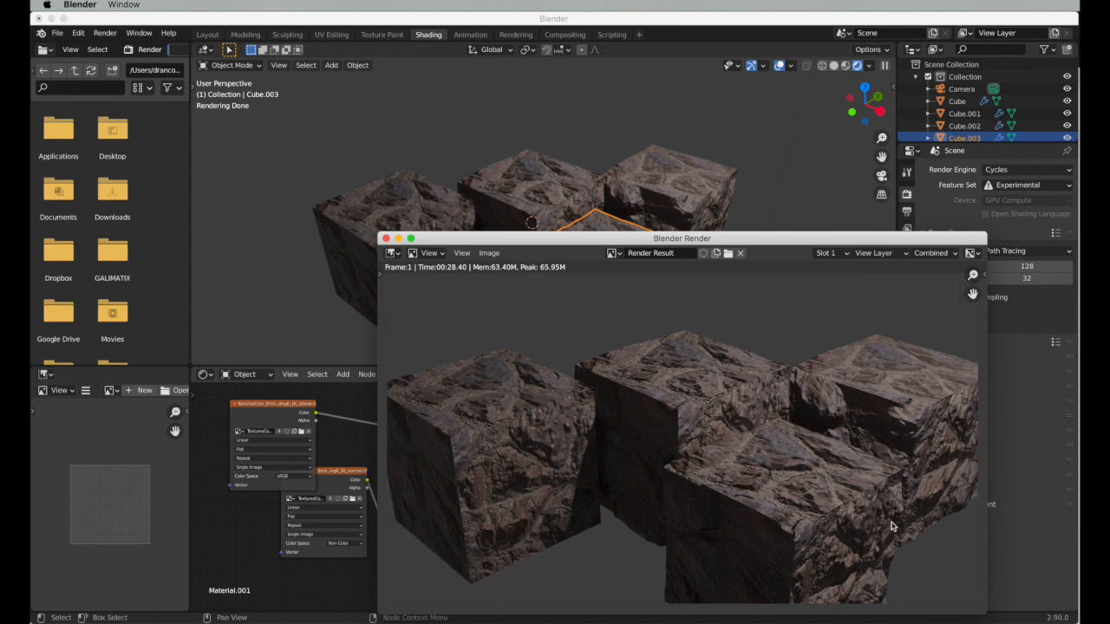
click(387, 240)
Switch the render engine to Eevee, render the four cubes for comparison, and close the render window.
click(997, 169)
click(994, 189)
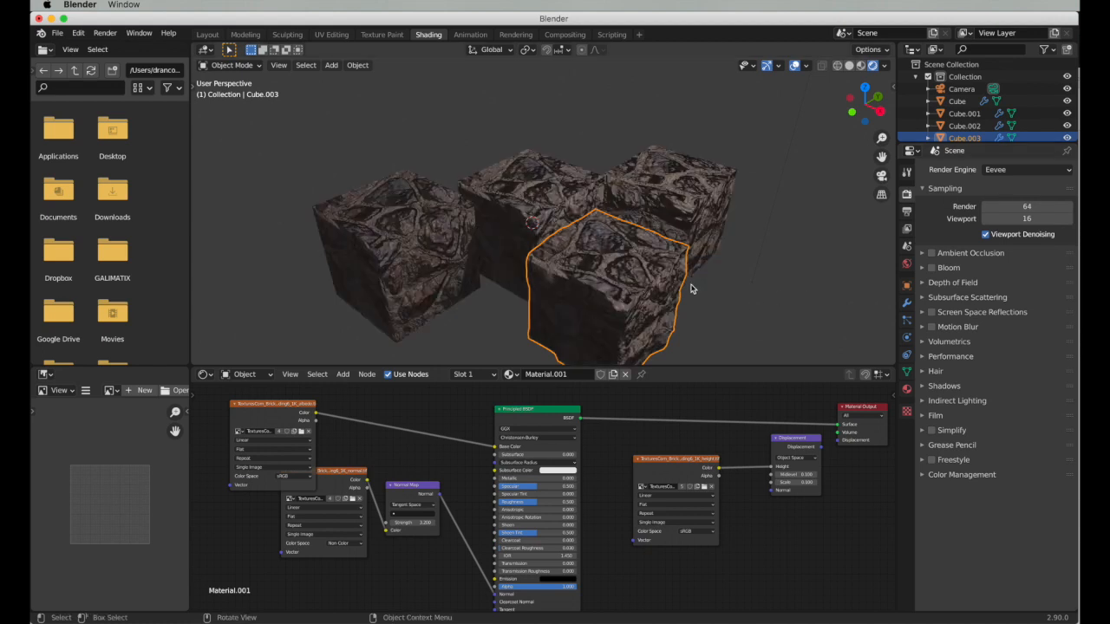
key(F12)
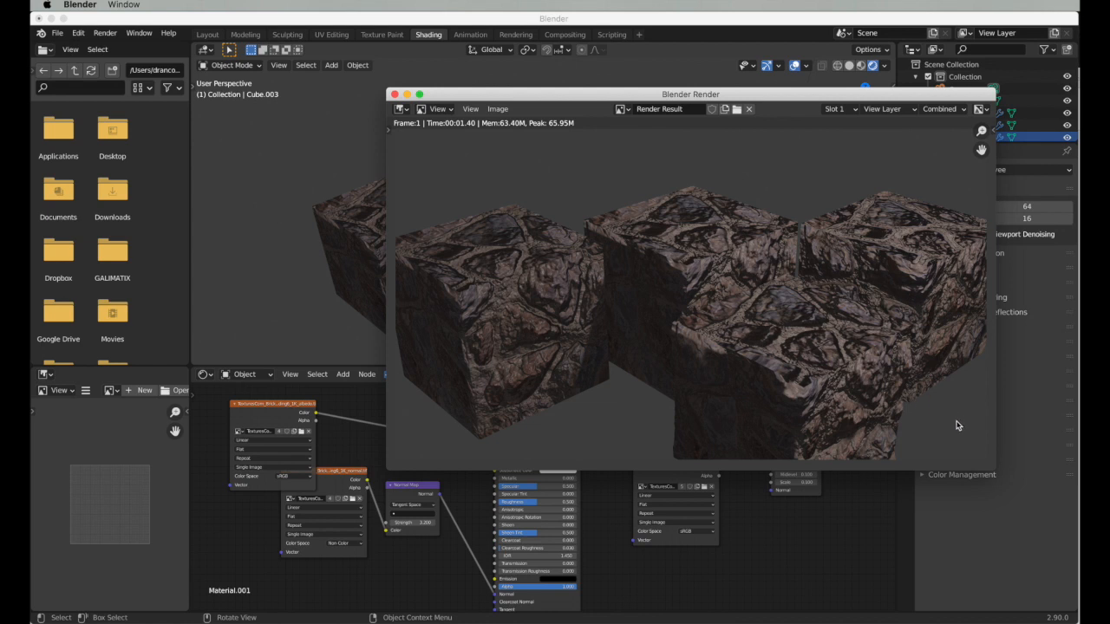
click(394, 94)
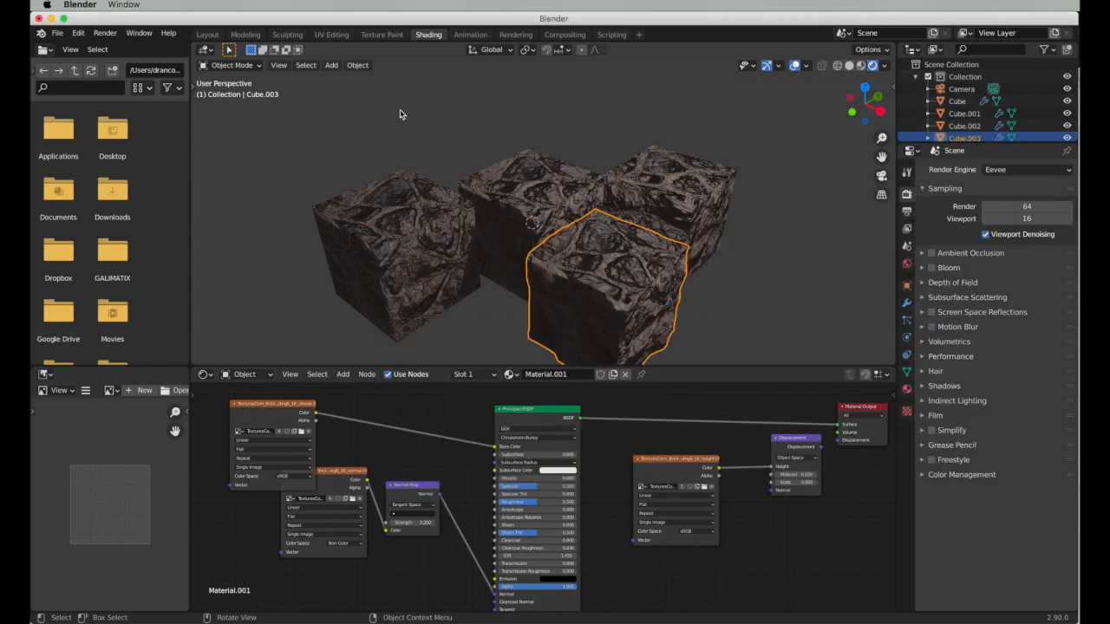